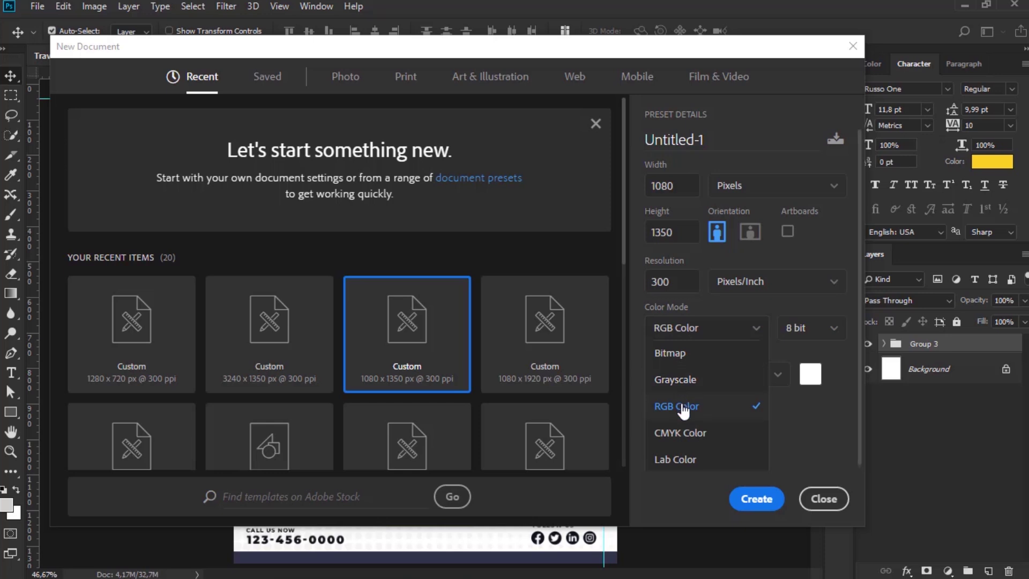
# Step: Create a new 1080 x 1350 px document at 300 pixels/inch in RGB Color mode with a white background
pyautogui.click(682, 408)
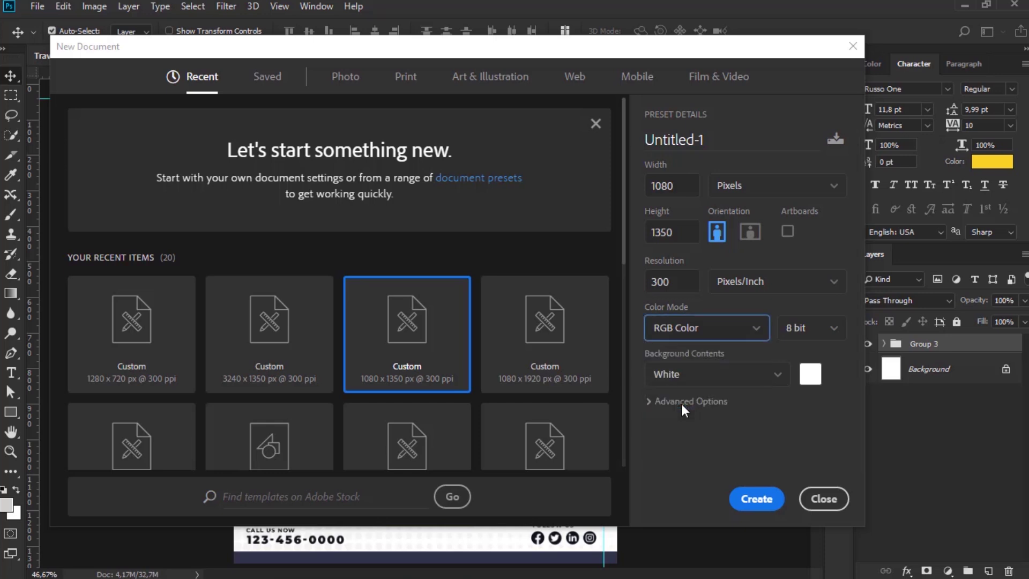
pyautogui.click(695, 329)
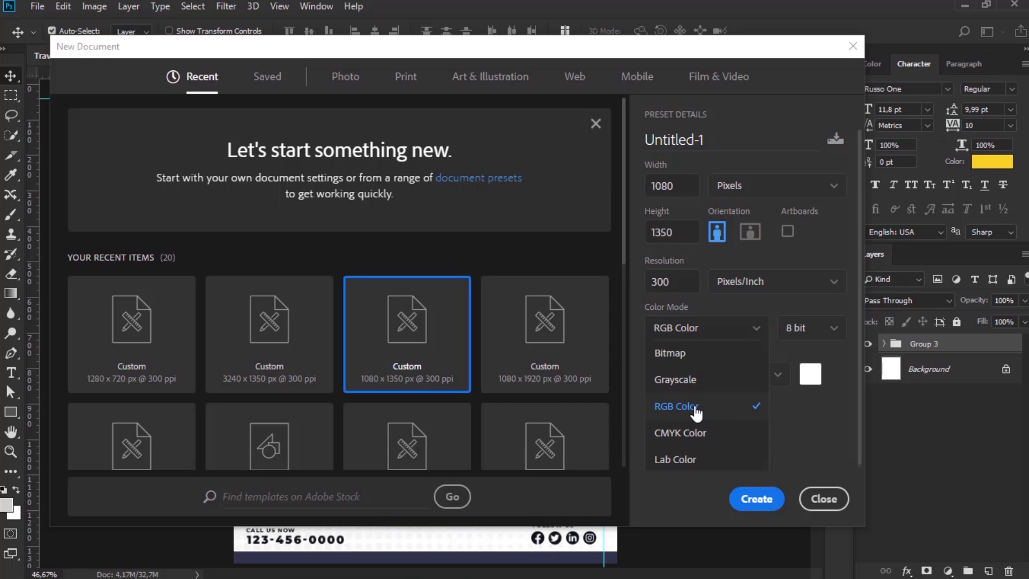
pyautogui.click(711, 422)
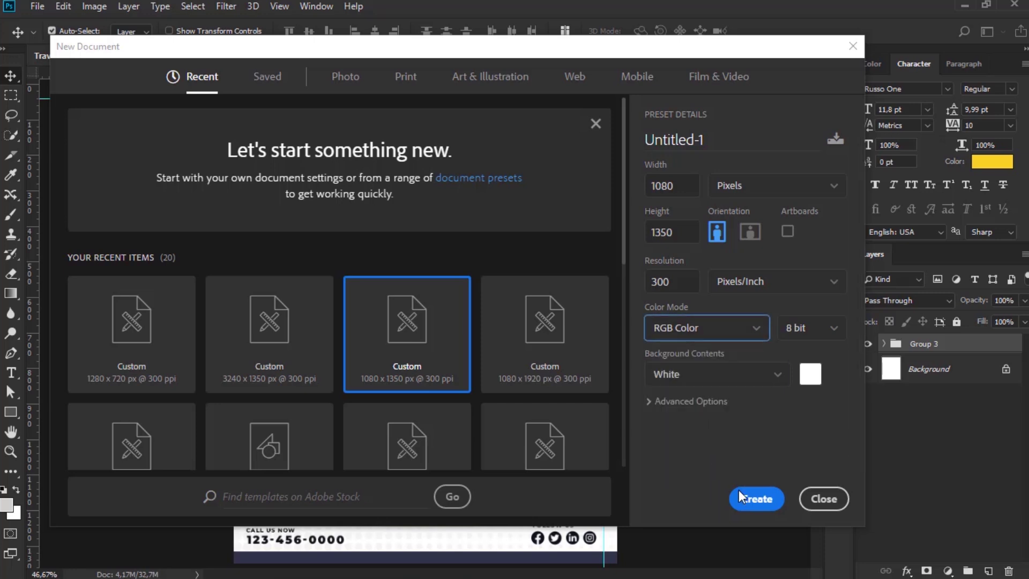
pyautogui.click(767, 498)
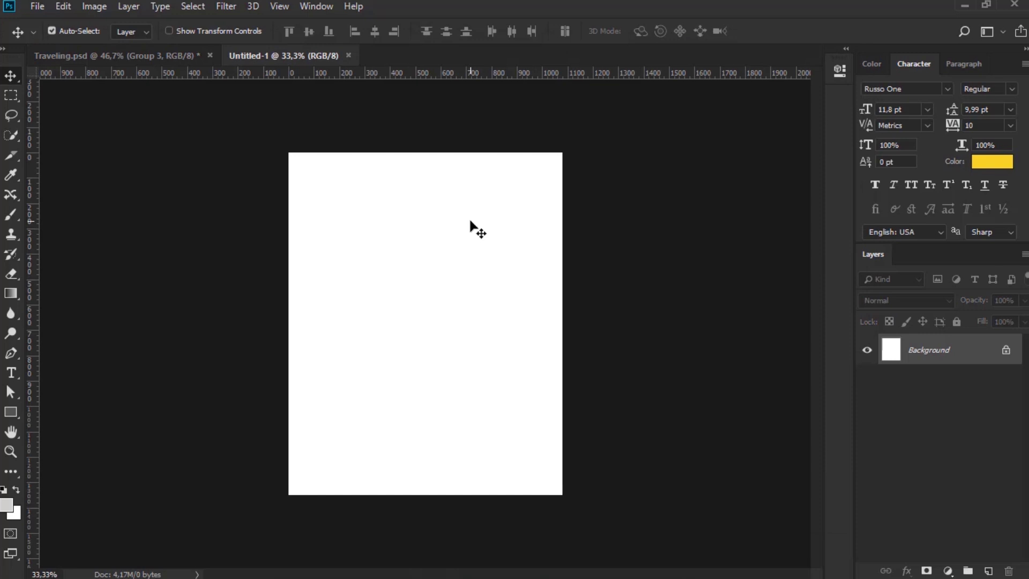
# Step: Examine the finished Traveling.psd design by toggling and expanding Group 3, and return to the blank Untitled-1 document
pyautogui.click(179, 57)
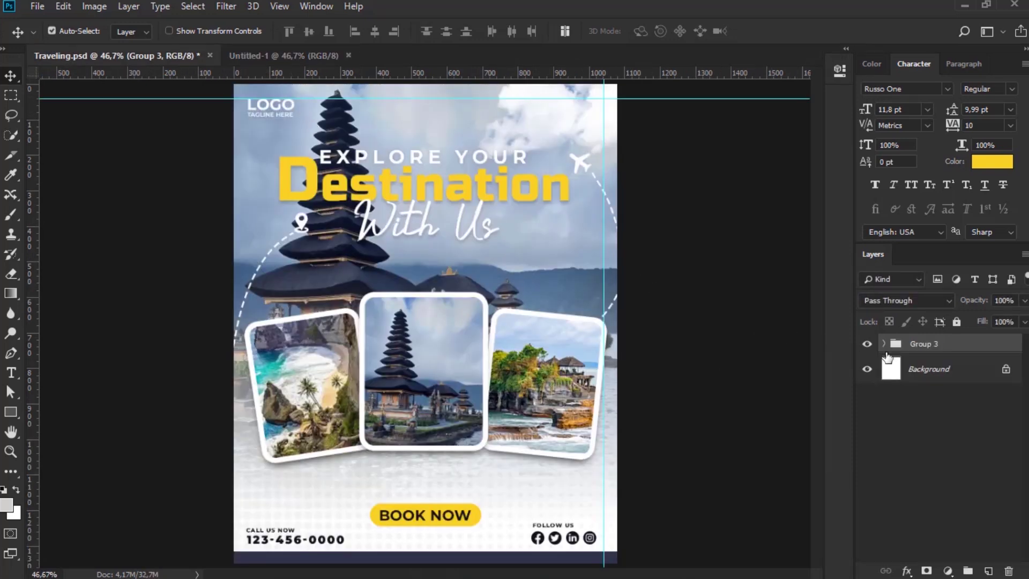
pyautogui.click(879, 343)
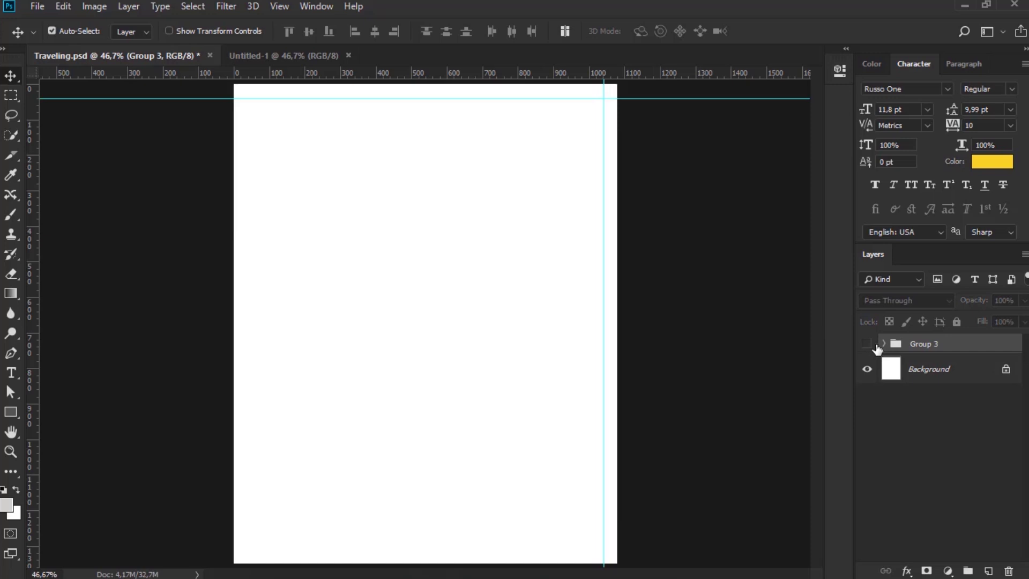
pyautogui.click(867, 344)
pyautogui.click(883, 344)
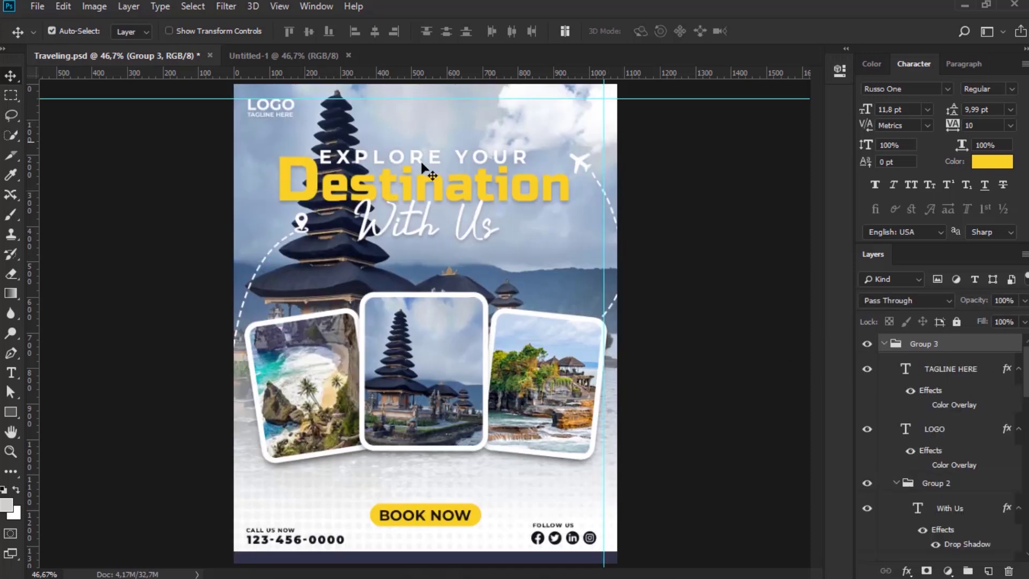
pyautogui.click(291, 60)
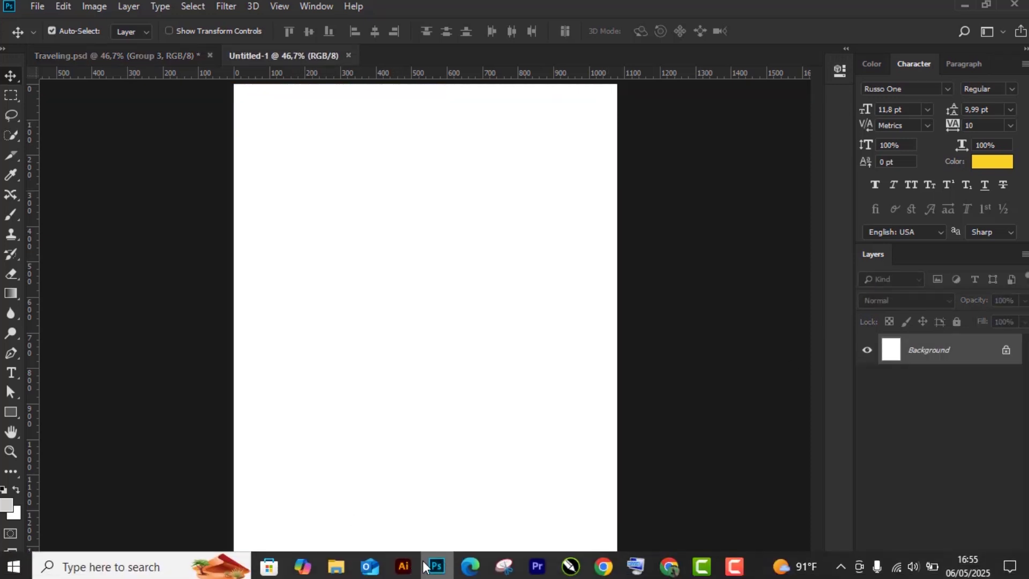
# Step: Try to place the second "unnamed" temple photo from the Downloads folder into Untitled-1
pyautogui.click(336, 566)
pyautogui.scroll(-4, 687, 423)
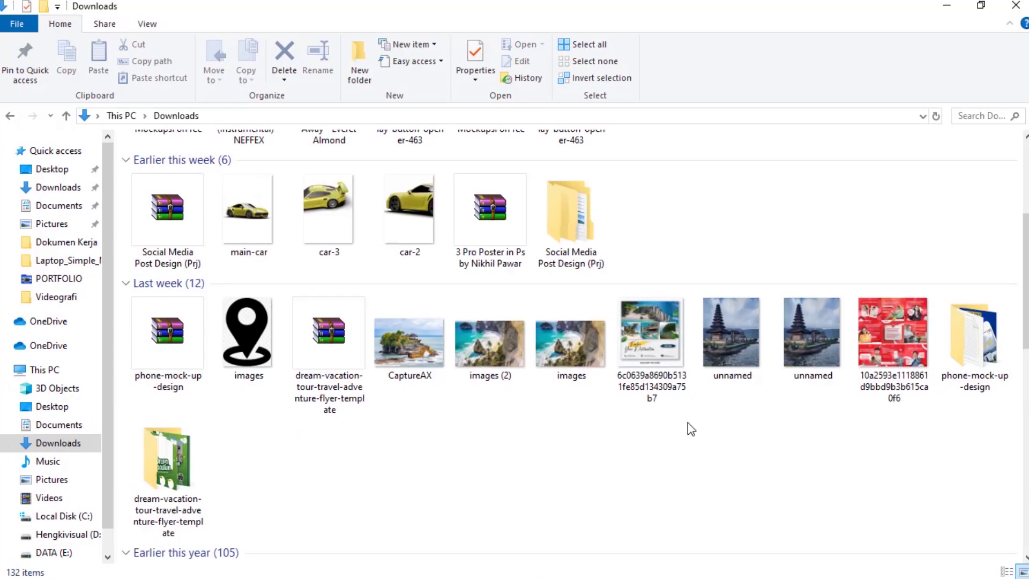
pyautogui.moveTo(792, 345); pyautogui.dragTo(420, 306)
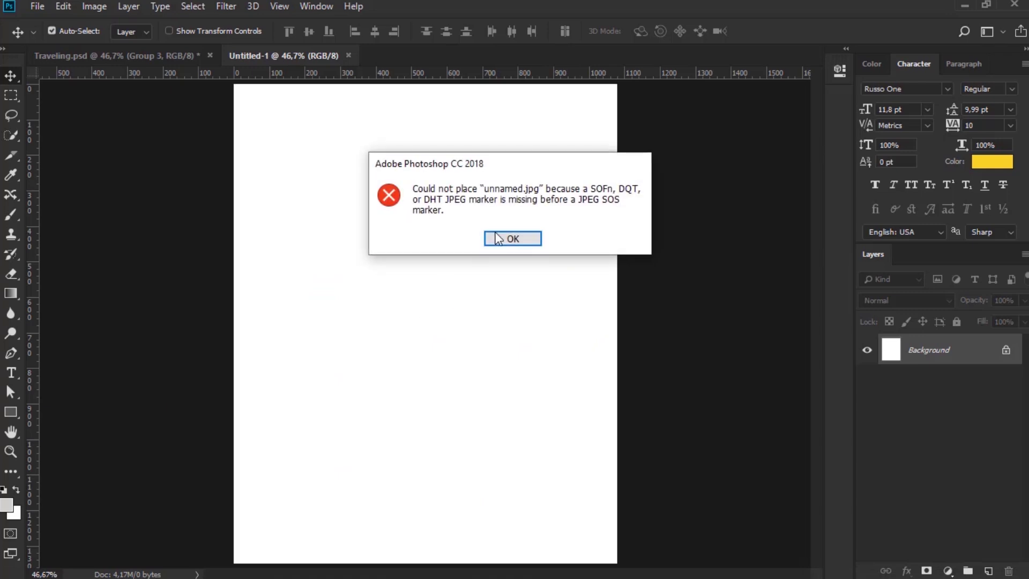
pyautogui.press('Return')
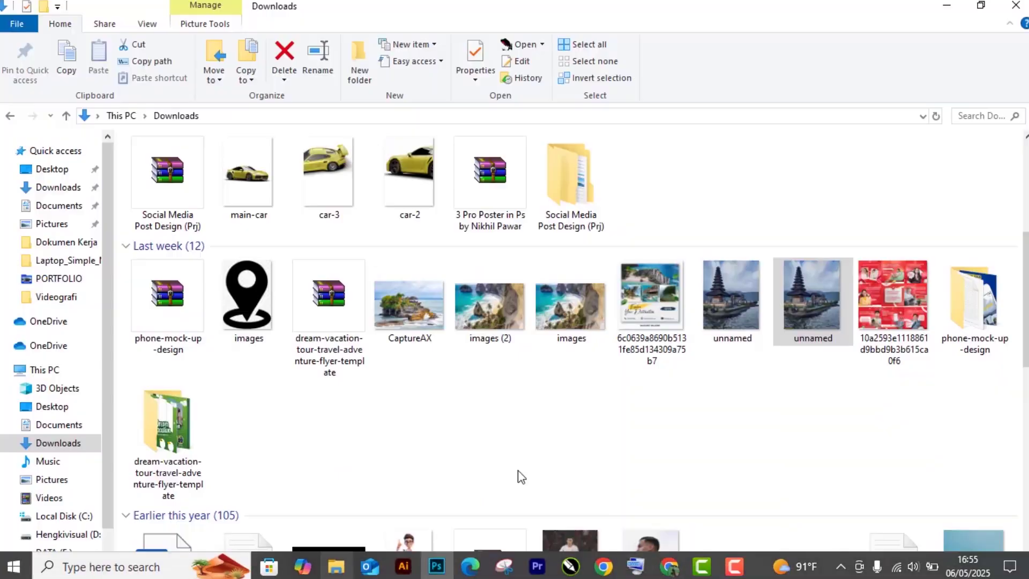
# Step: Place the first "unnamed" temple photo from Downloads into Untitled-1, scale it to about 24.38%, and shift it up over the canvas
pyautogui.click(336, 566)
pyautogui.moveTo(732, 295); pyautogui.dragTo(392, 343)
pyautogui.moveTo(471, 269); pyautogui.dragTo(490, 280)
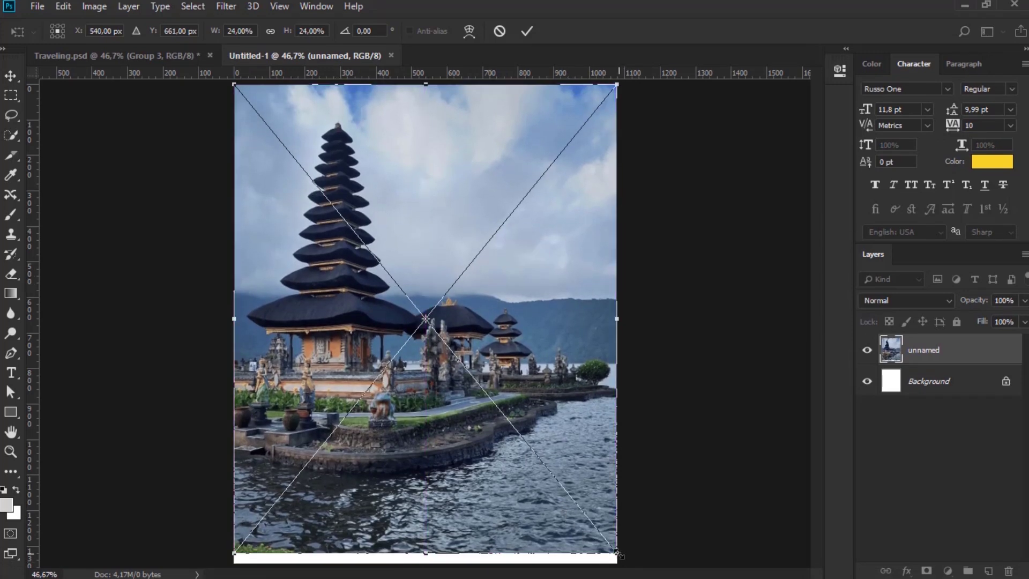
pyautogui.moveTo(618, 555); pyautogui.dragTo(622, 561)
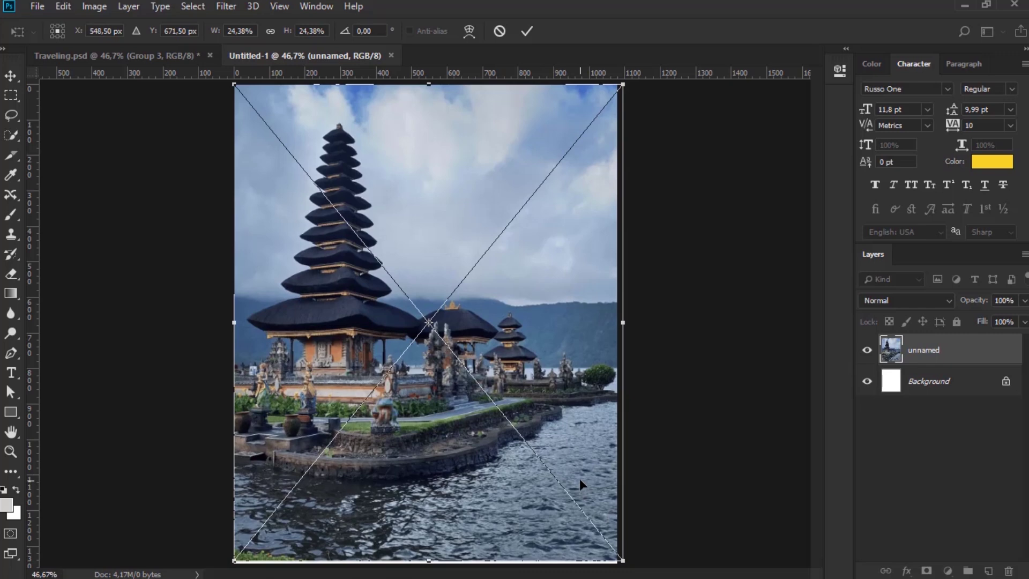
pyautogui.moveTo(580, 478); pyautogui.dragTo(577, 462)
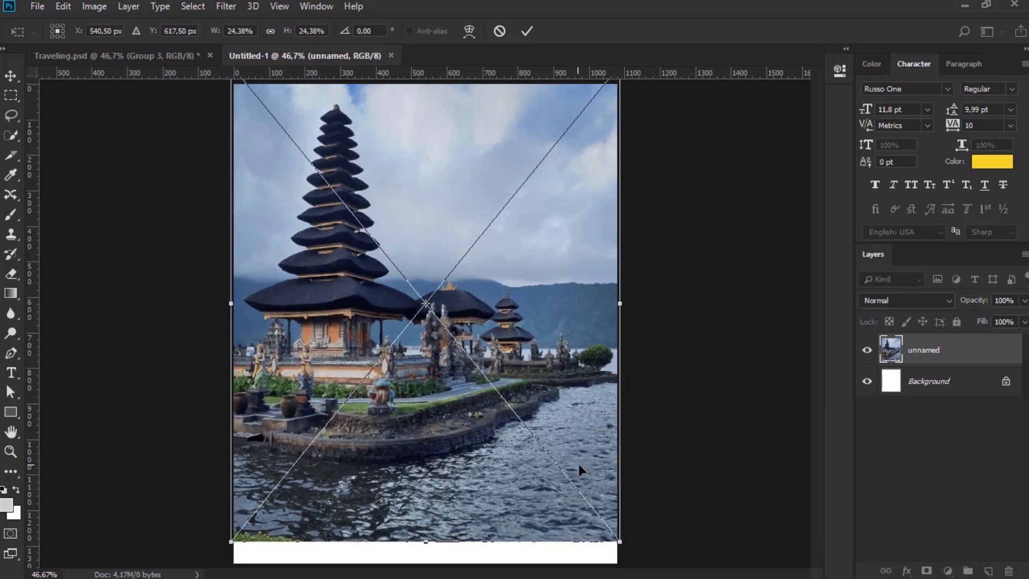
pyautogui.press('Return')
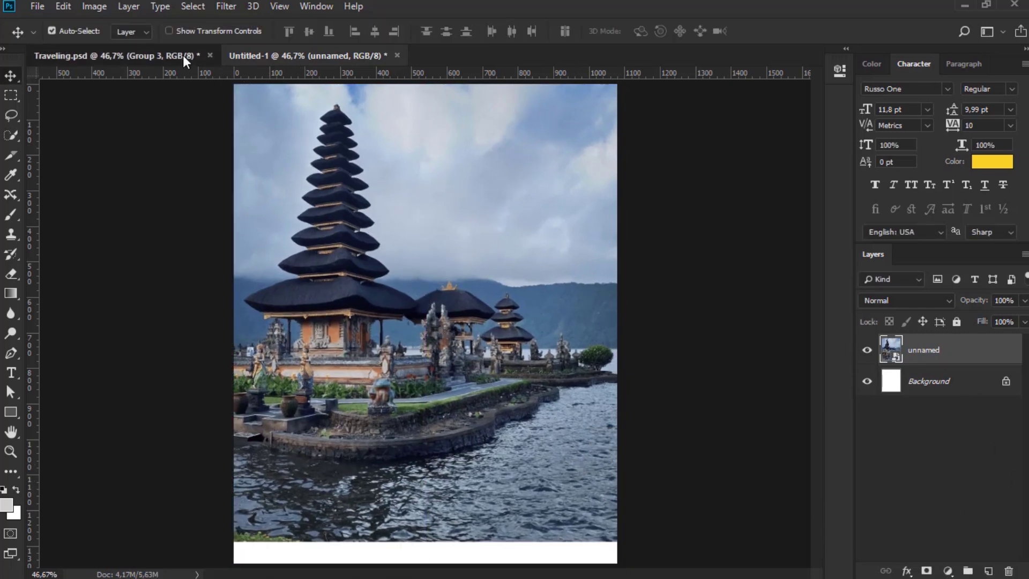
# Step: Add a layer mask to the temple photo and fade its lower water area into white with a black-to-white linear gradient
pyautogui.click(183, 55)
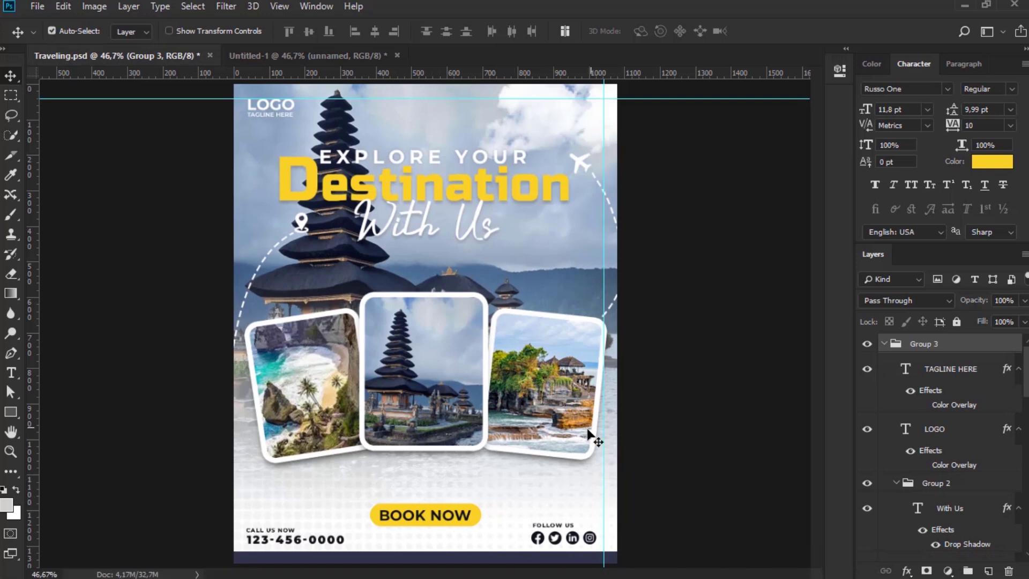
pyautogui.click(320, 56)
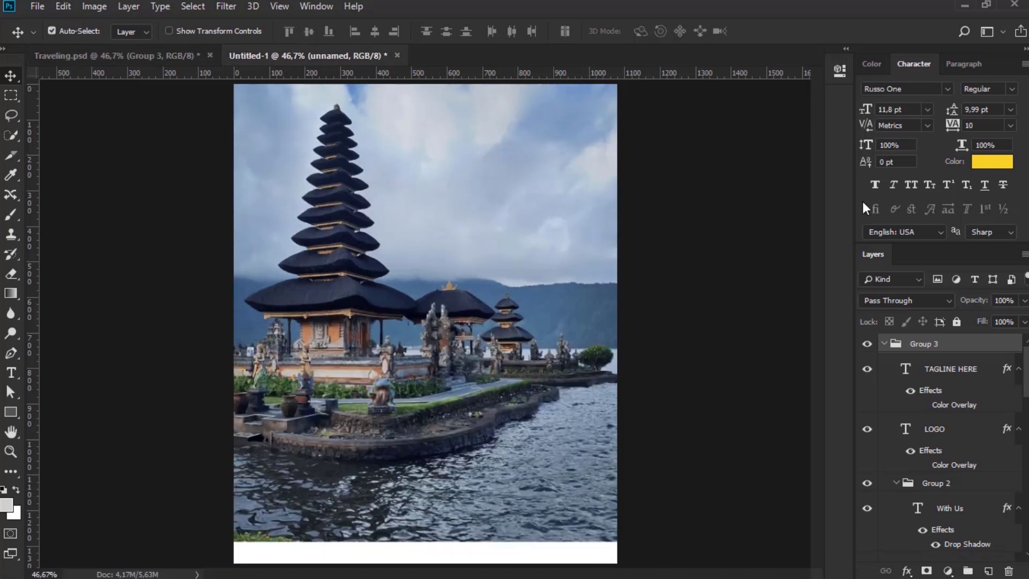
pyautogui.click(926, 570)
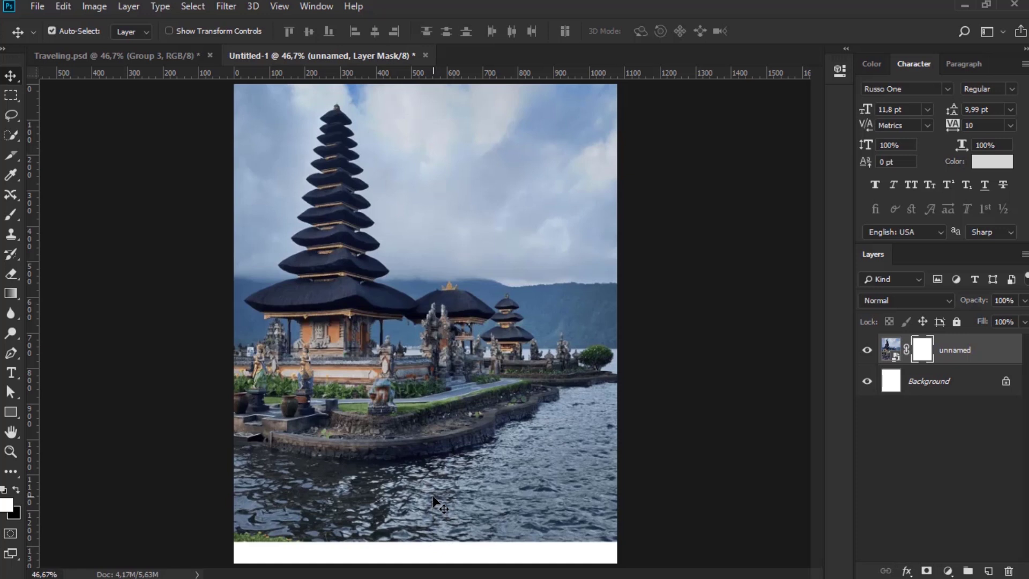
pyautogui.click(10, 293)
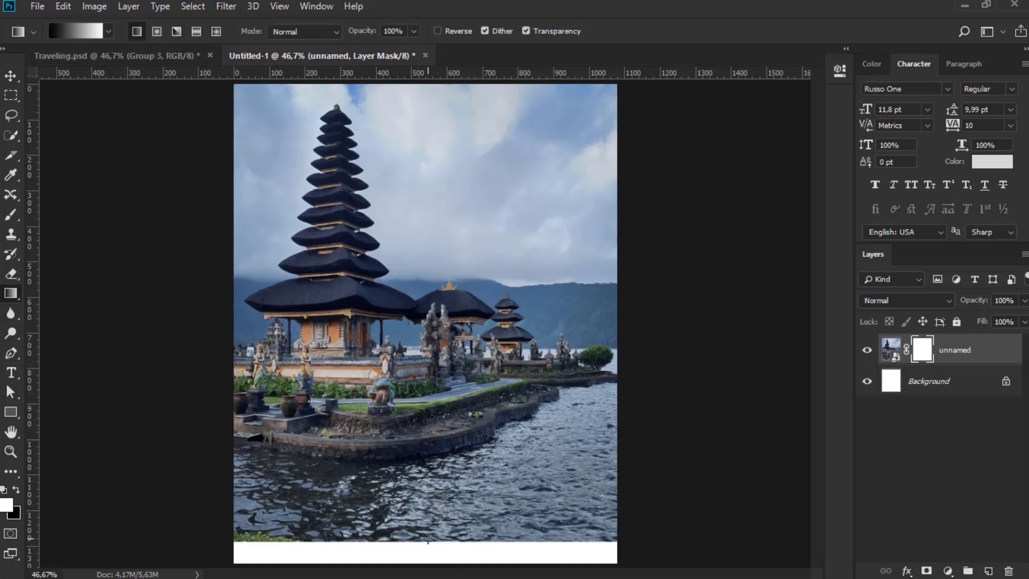
pyautogui.moveTo(428, 544); pyautogui.dragTo(432, 401)
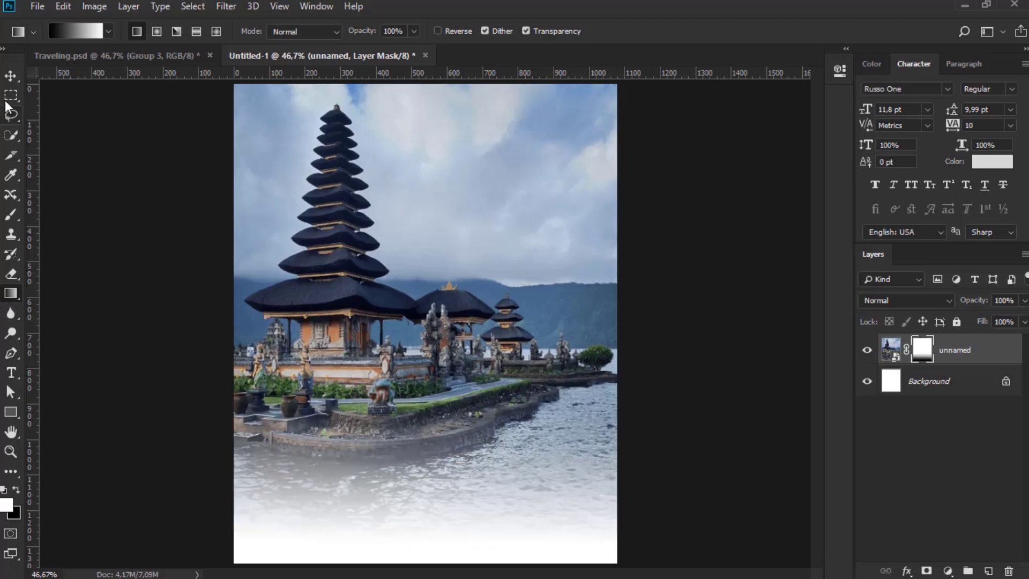
pyautogui.click(9, 76)
pyautogui.click(101, 53)
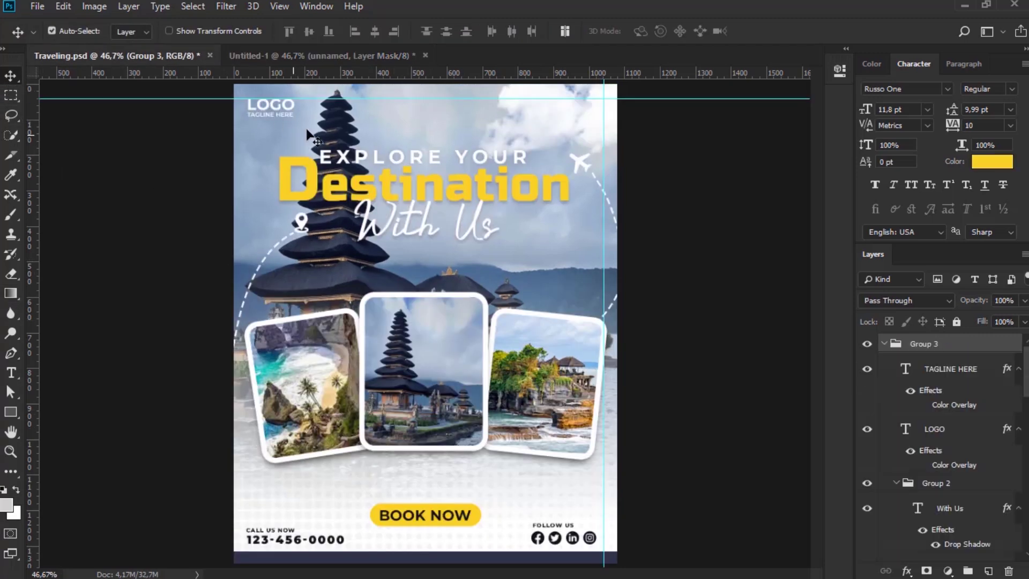
pyautogui.click(285, 55)
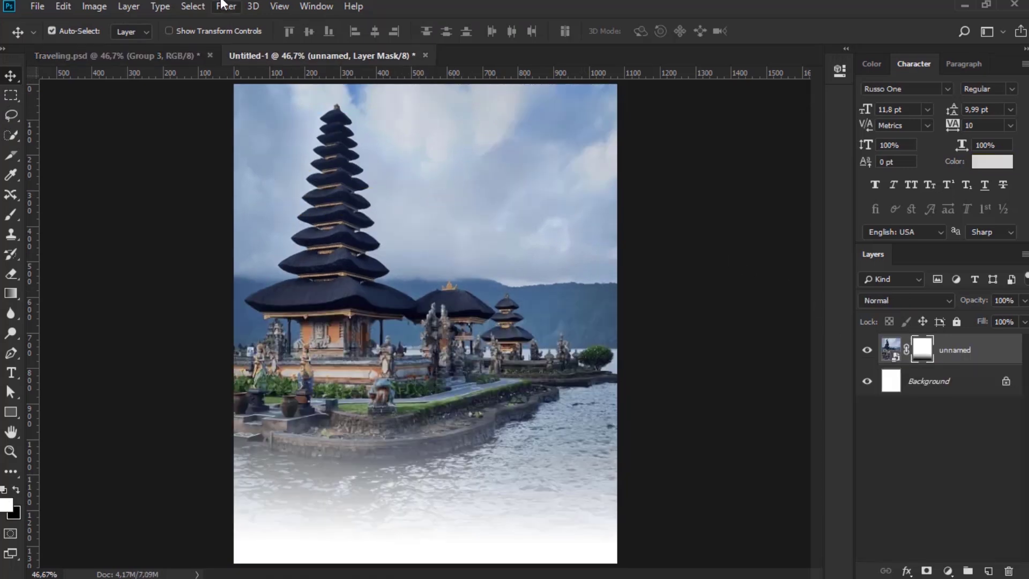
pyautogui.click(237, 6)
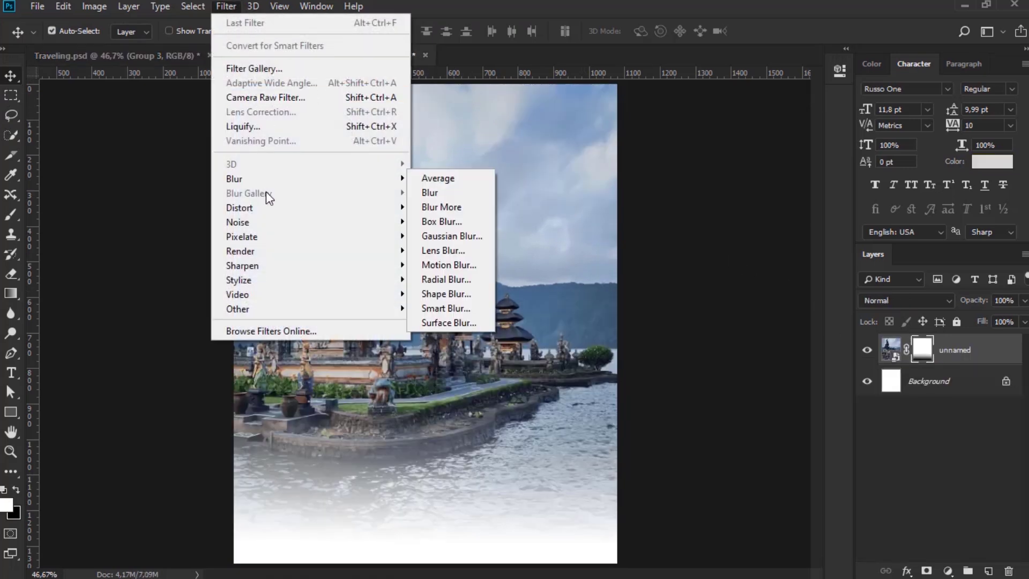
pyautogui.moveTo(269, 175)
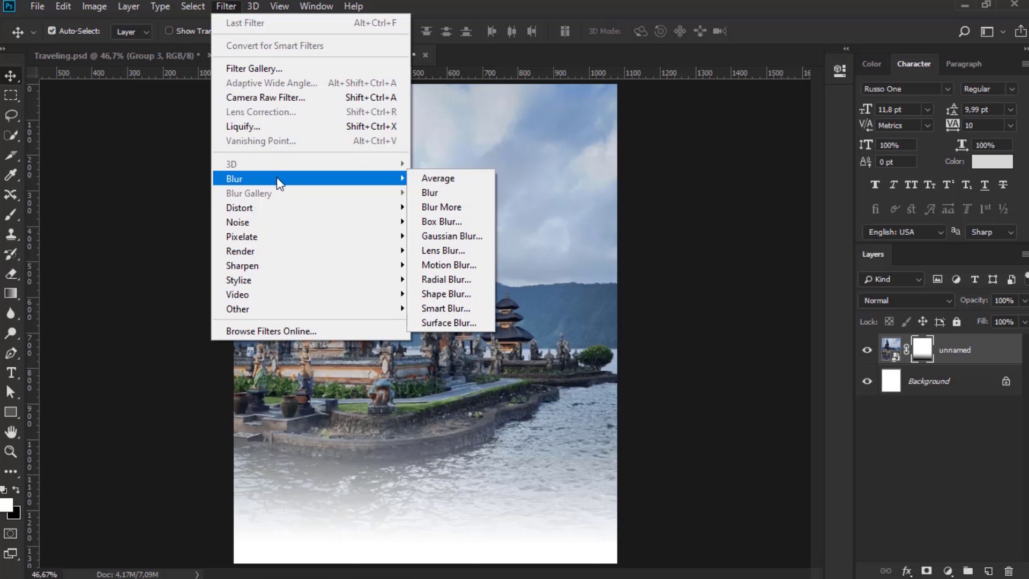
pyautogui.click(435, 234)
pyautogui.moveTo(637, 188); pyautogui.dragTo(648, 158)
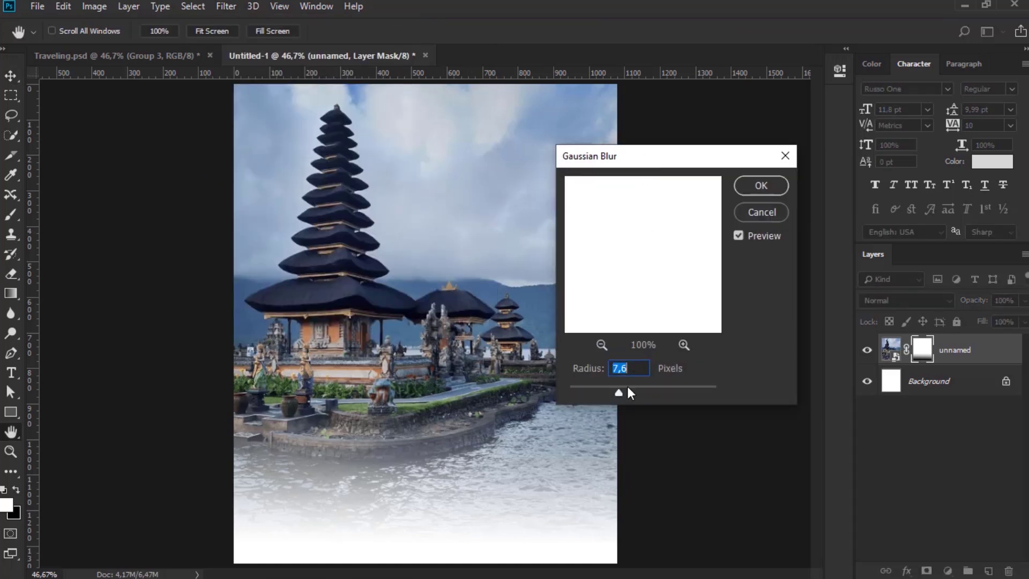
pyautogui.moveTo(620, 391); pyautogui.dragTo(615, 391)
pyautogui.click(786, 157)
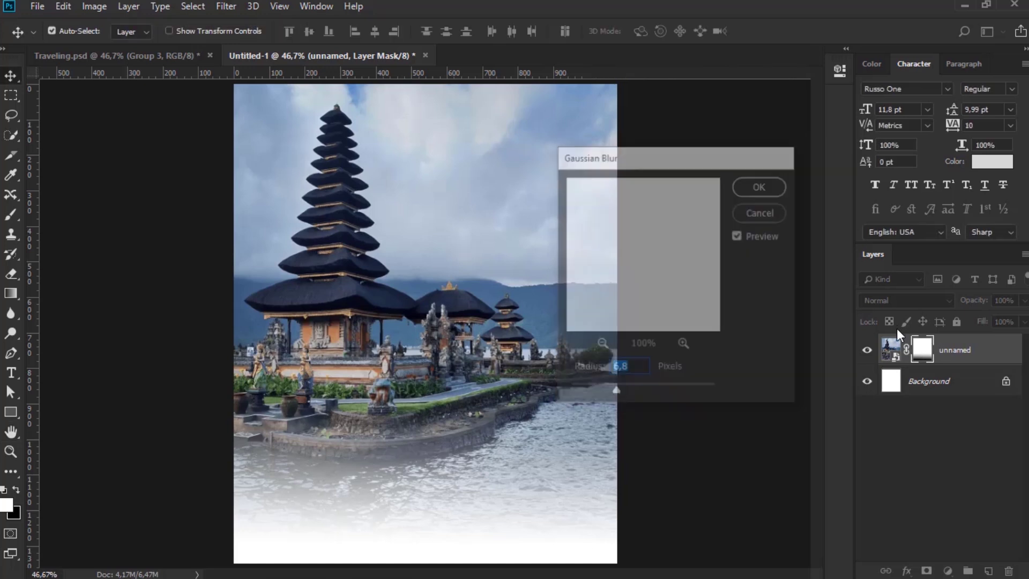
# Step: Apply a Gaussian Blur with a 2.4 pixel radius to the temple photo itself rather than its layer mask
pyautogui.click(893, 347)
pyautogui.click(227, 11)
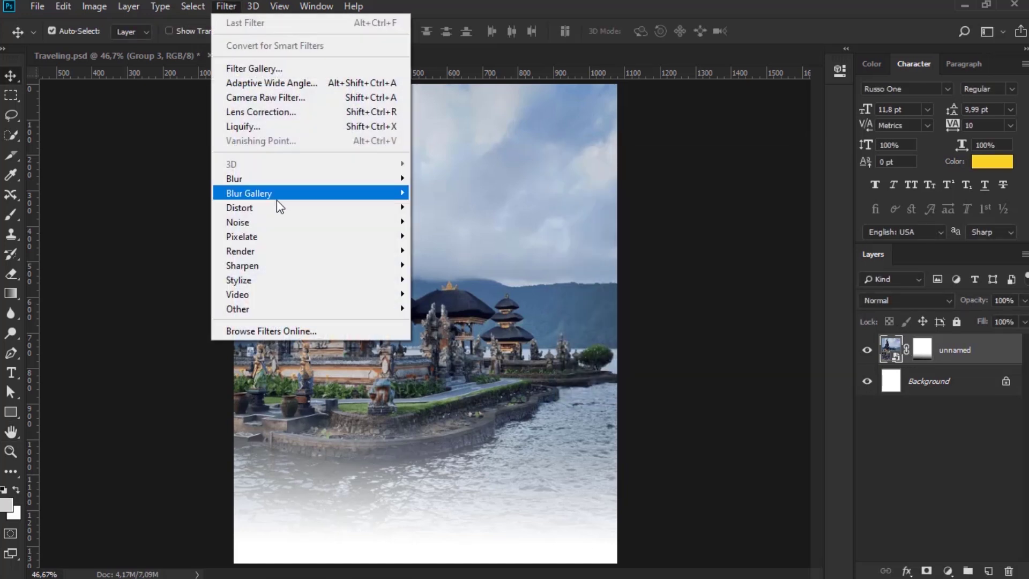
pyautogui.moveTo(269, 179)
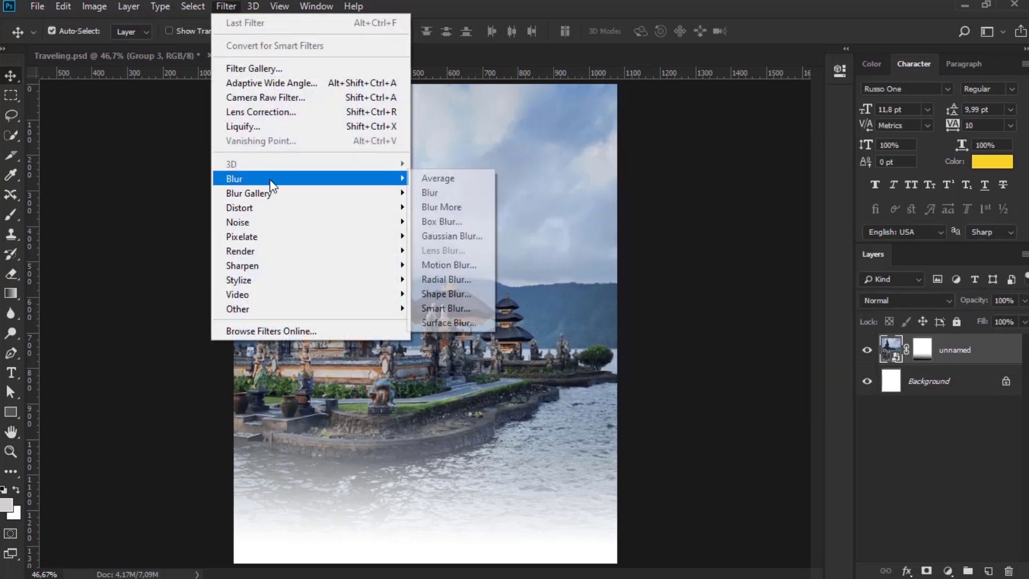
pyautogui.click(437, 236)
pyautogui.moveTo(586, 389); pyautogui.dragTo(584, 389)
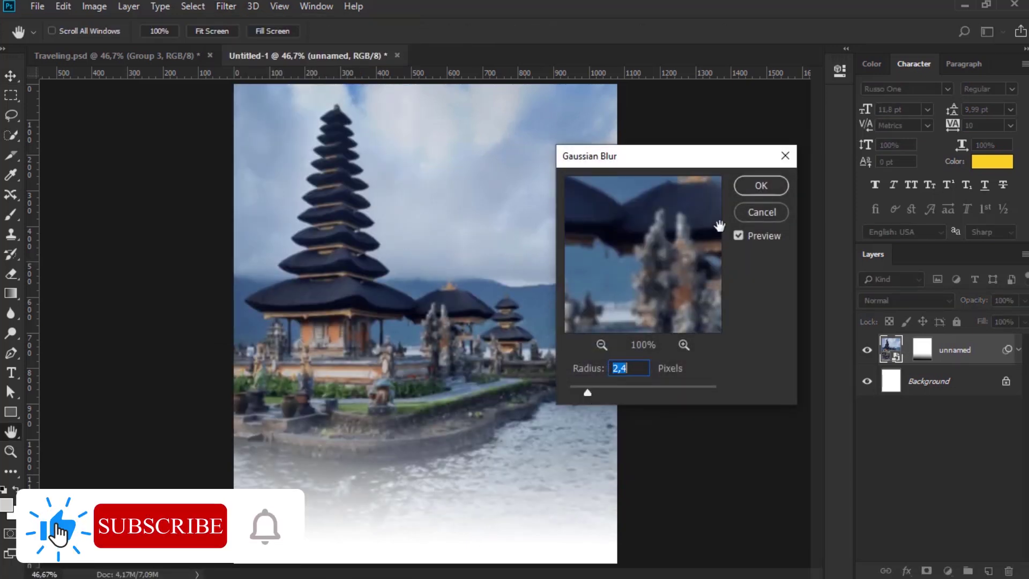
pyautogui.click(746, 188)
# Step: Check the photo frames in Traveling.psd and draw a white, stroke-free rectangle about 393 x 513 px over the middle of the temple photo
pyautogui.click(116, 56)
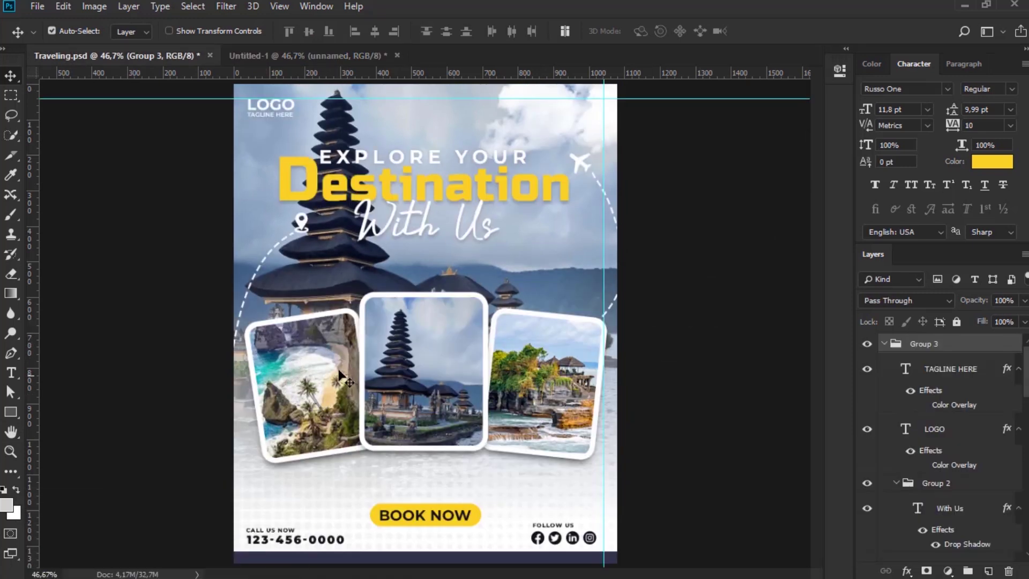
pyautogui.click(265, 56)
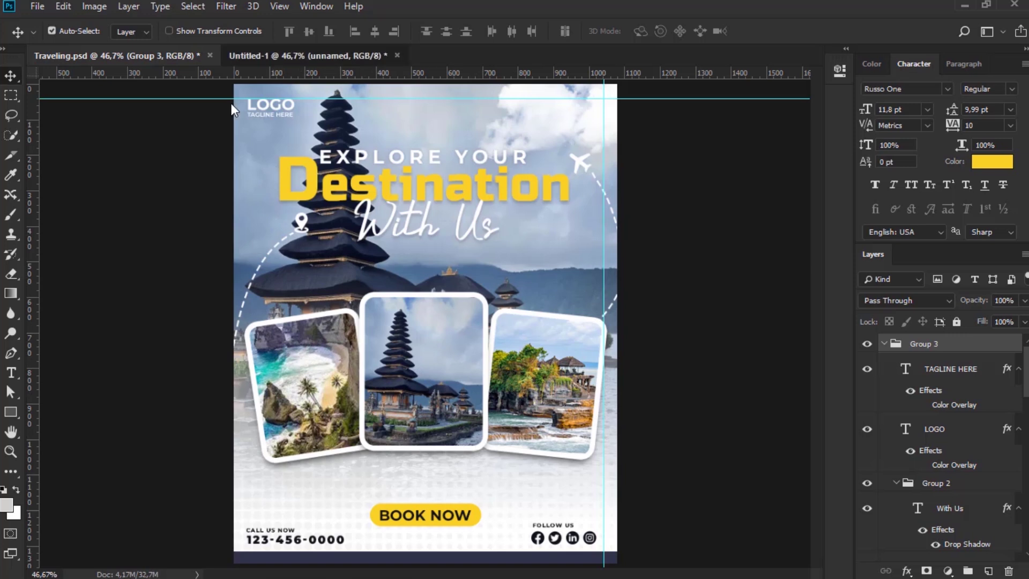
pyautogui.click(15, 408)
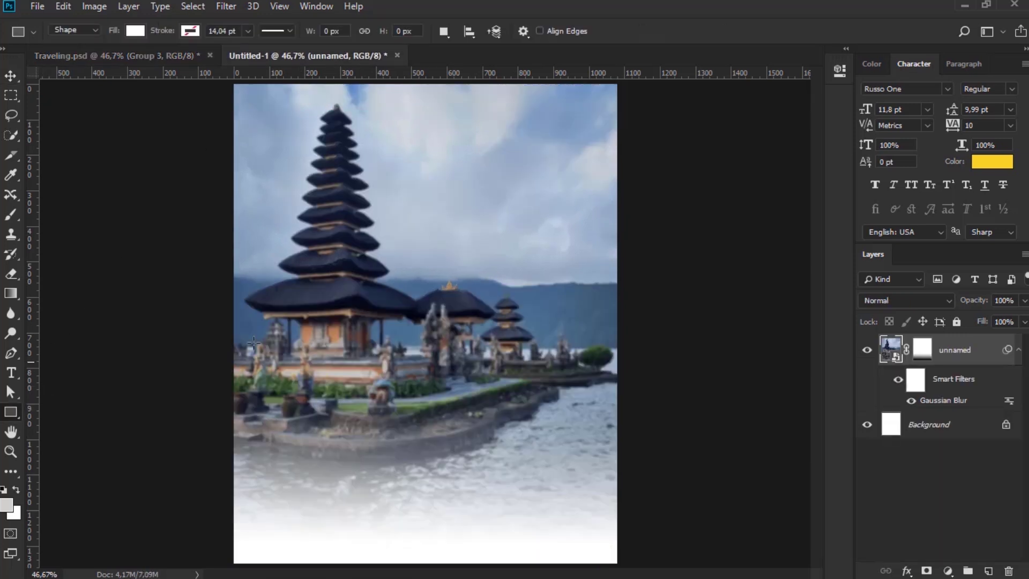
pyautogui.moveTo(356, 269); pyautogui.dragTo(494, 451)
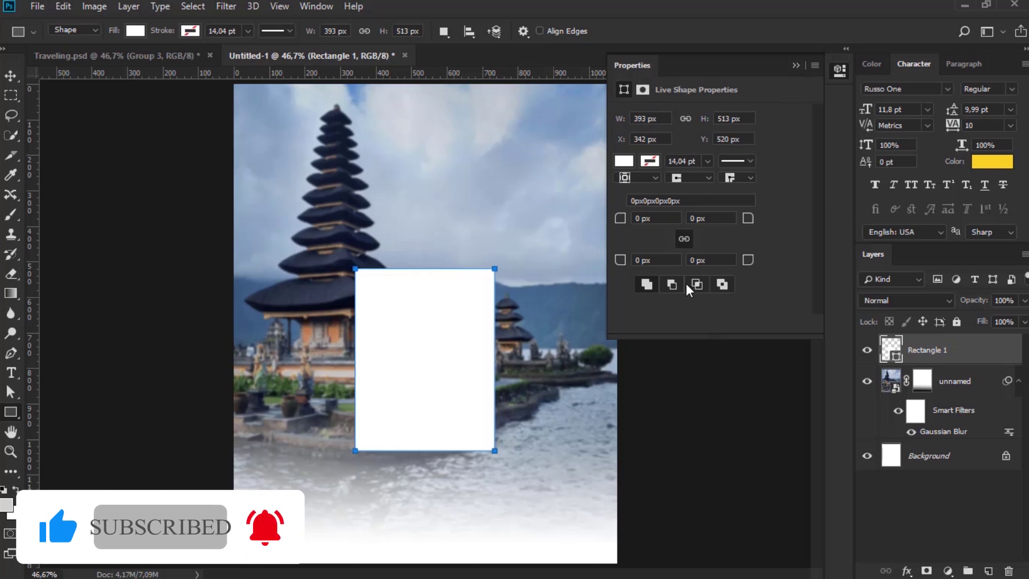
# Step: Round all four corners of the white rectangle with a 30 px radius
pyautogui.click(796, 65)
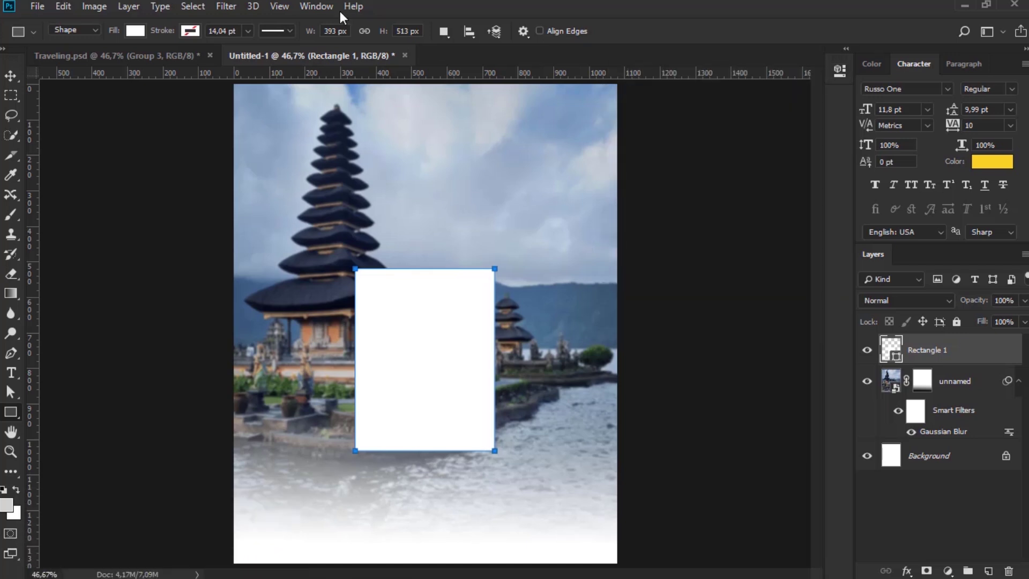
pyautogui.click(320, 8)
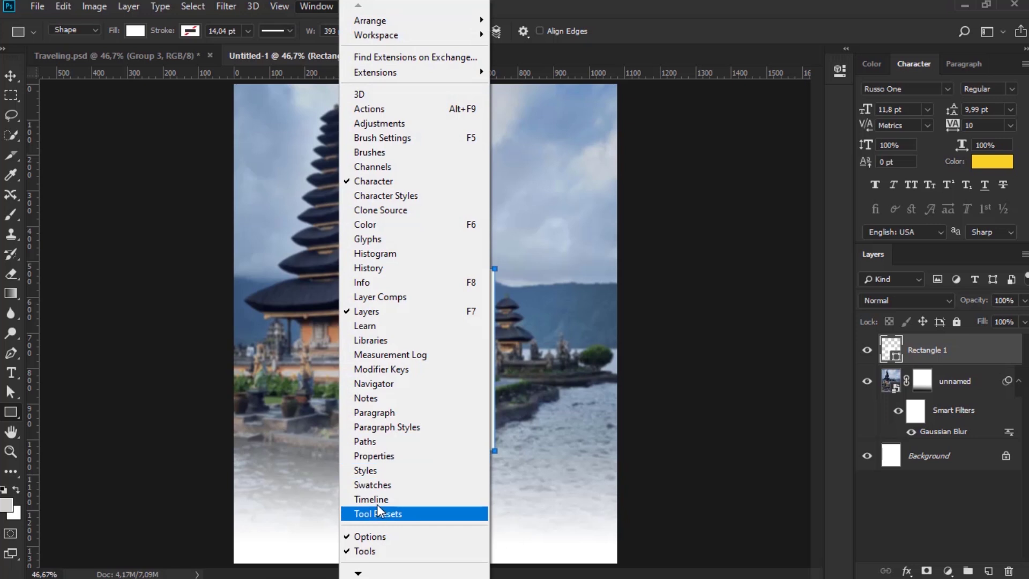
pyautogui.click(382, 452)
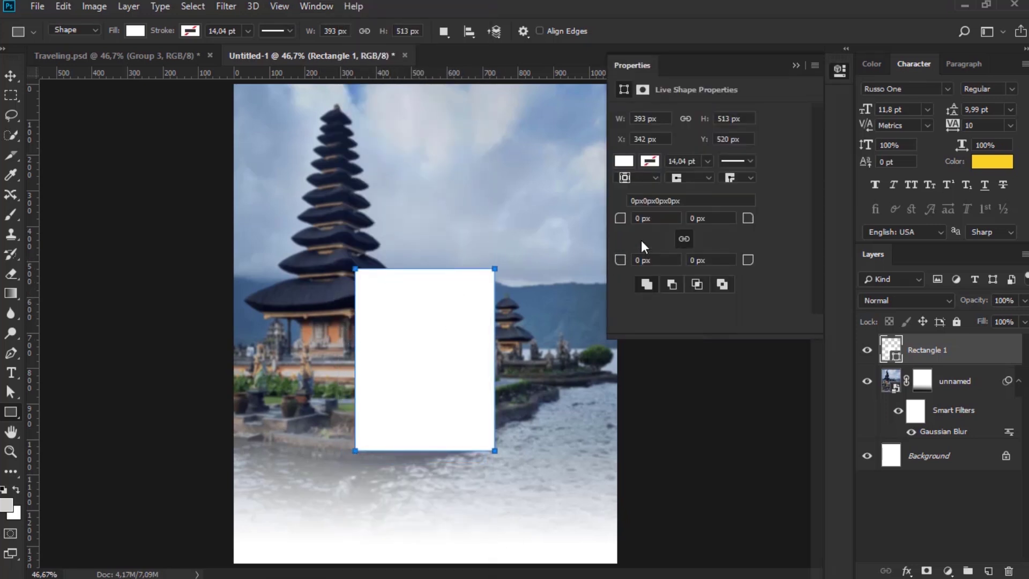
pyautogui.moveTo(626, 220); pyautogui.dragTo(648, 223)
pyautogui.press('Return')
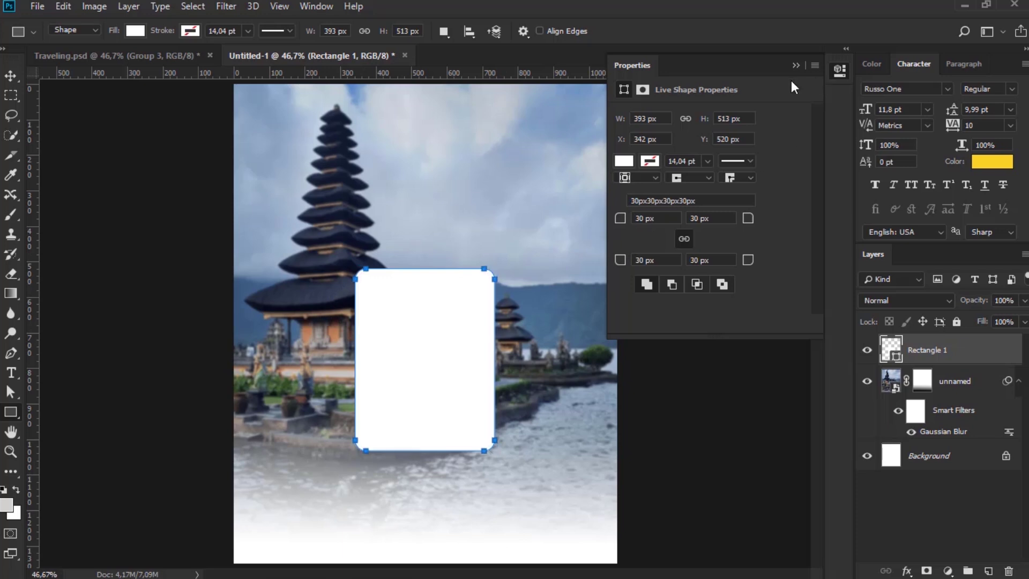
pyautogui.click(796, 65)
# Step: Compare with the frames in Traveling.psd, then shorten the white rectangle to about 92.98% height and shift it slightly lower and left
pyautogui.click(11, 76)
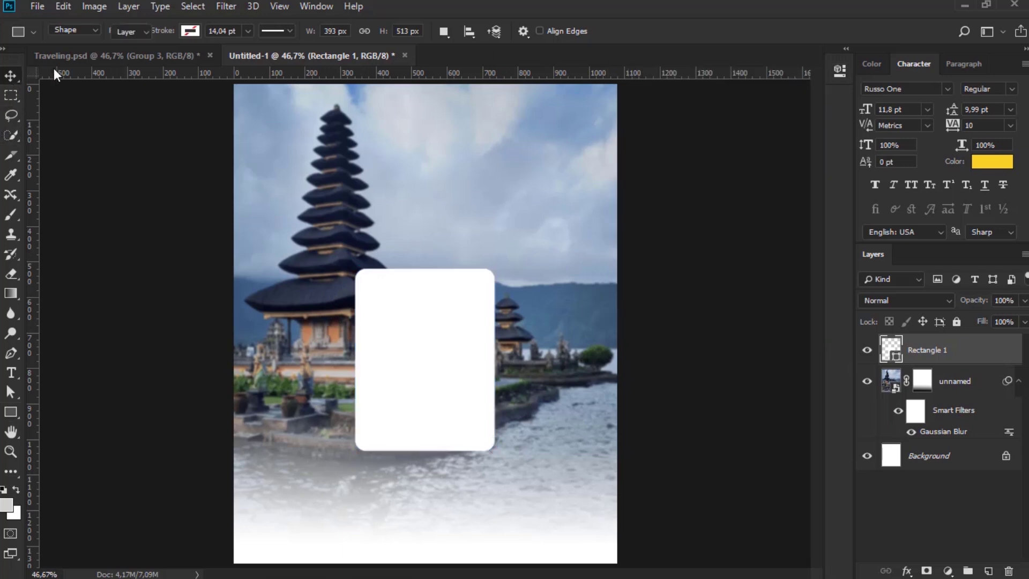
pyautogui.click(80, 55)
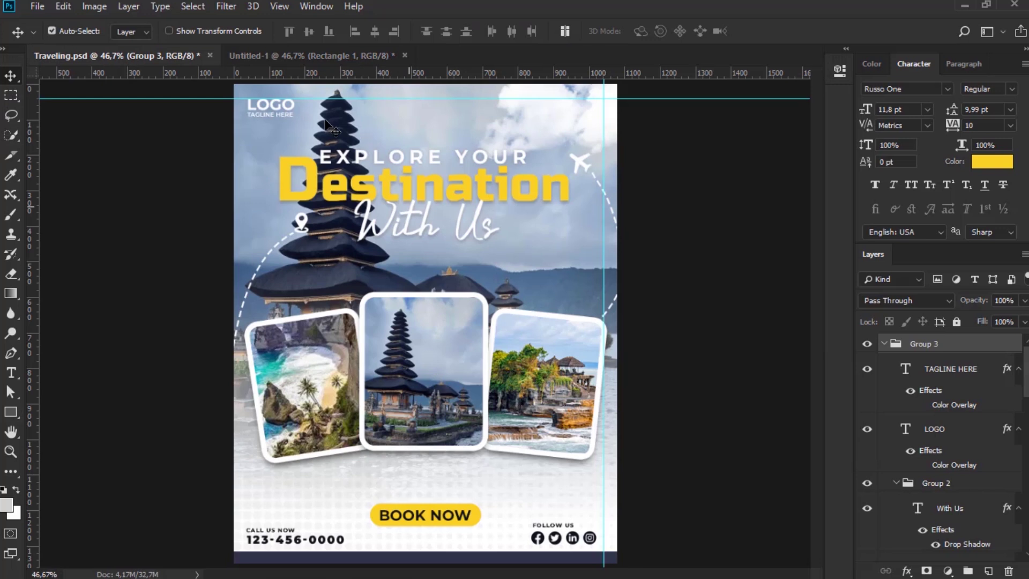
pyautogui.click(317, 54)
pyautogui.moveTo(436, 356); pyautogui.dragTo(464, 375)
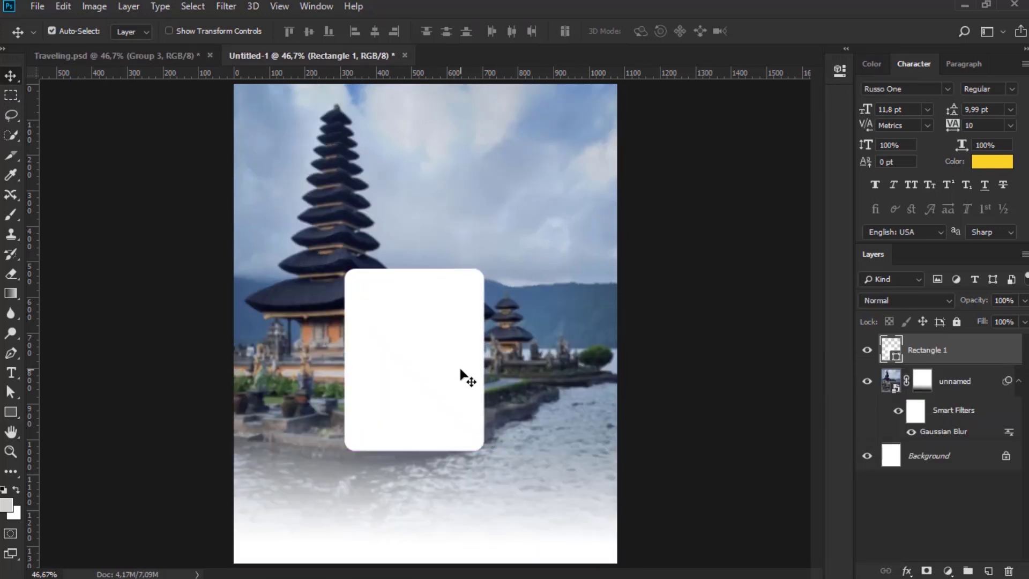
pyautogui.hotkey('ctrl', 't')
pyautogui.moveTo(425, 455); pyautogui.dragTo(426, 441)
pyautogui.moveTo(438, 343); pyautogui.dragTo(440, 368)
pyautogui.press('Return')
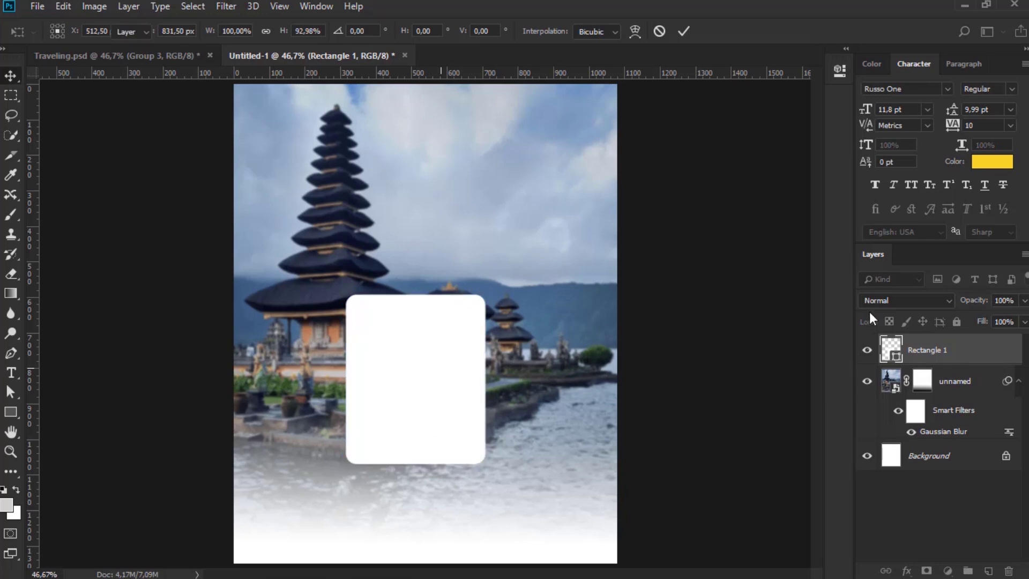
# Step: Duplicate the white rectangle, recolor the copy dark red 900000, and move it to the right of the original
pyautogui.hotkey('ctrl', 'j')
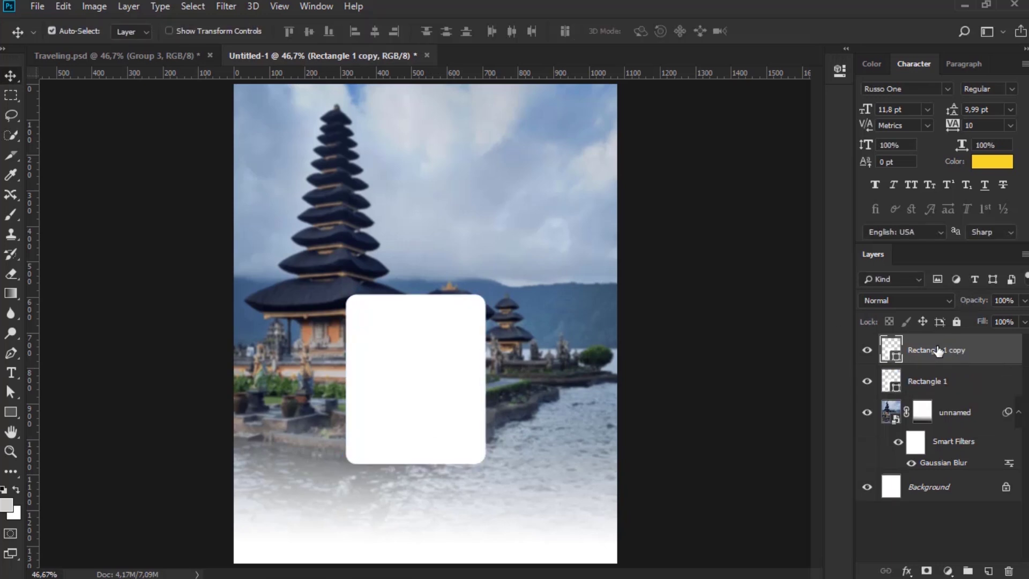
pyautogui.doubleClick(893, 351)
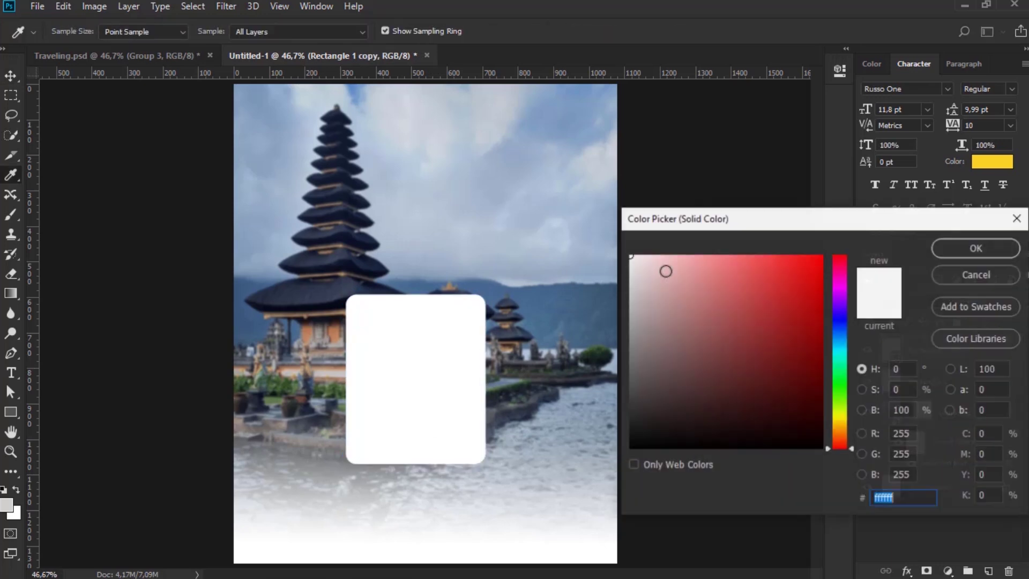
pyautogui.write('900000')
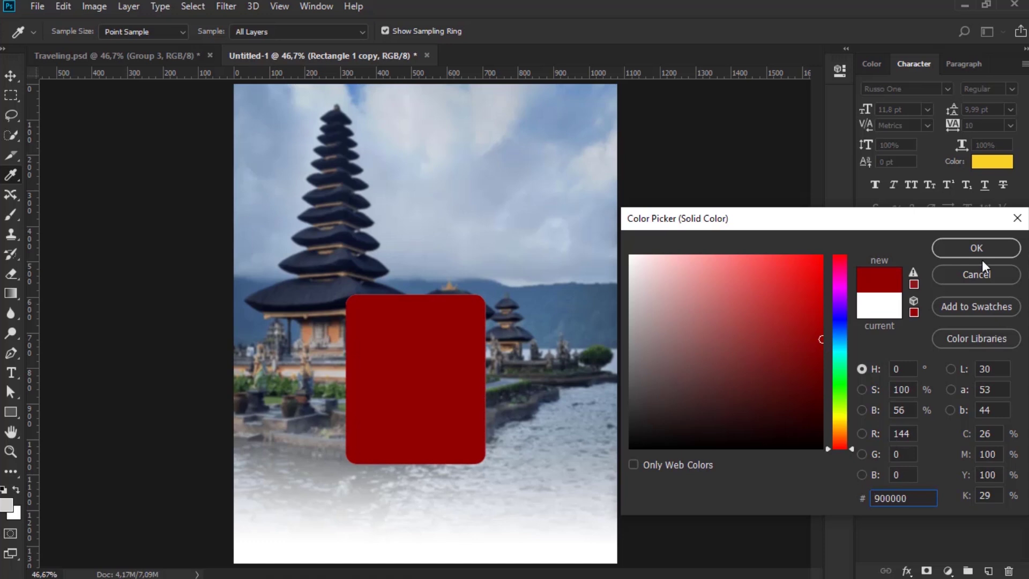
pyautogui.click(980, 253)
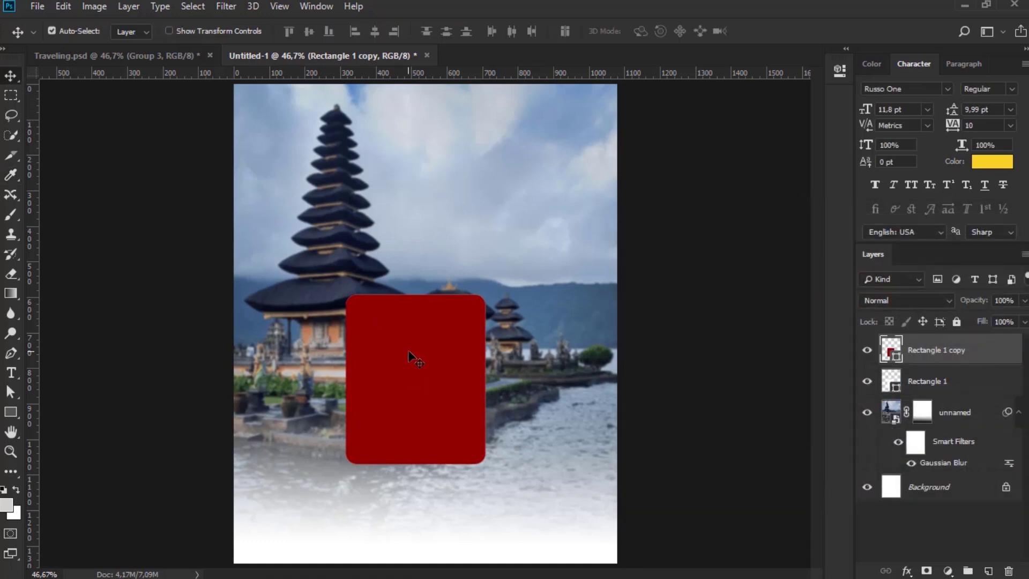
pyautogui.moveTo(409, 353); pyautogui.dragTo(513, 352)
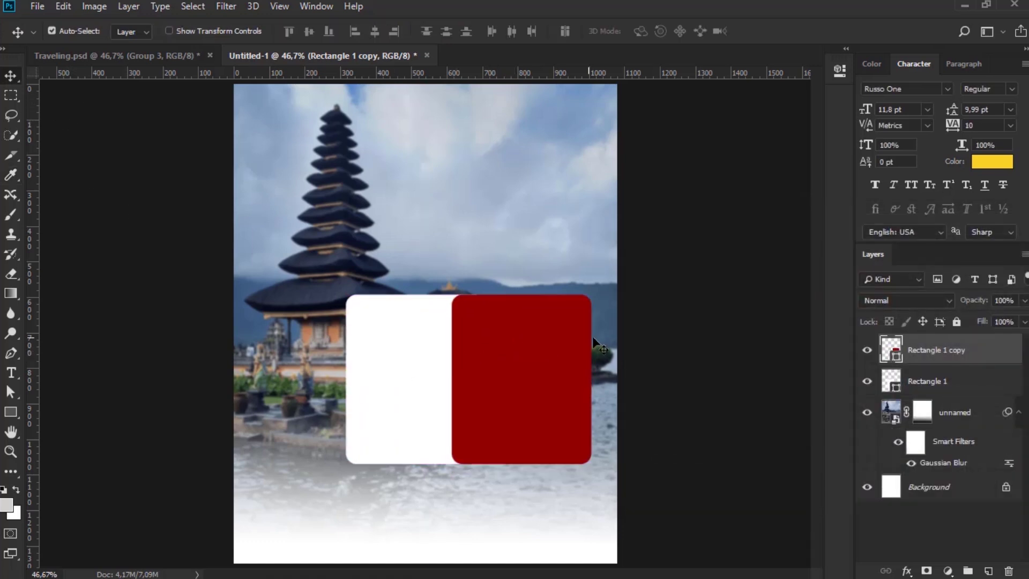
# Step: Rotate the red rectangle about 7.58° clockwise, scale it down slightly, and set it beside the white one as in Traveling.psd
pyautogui.click(152, 57)
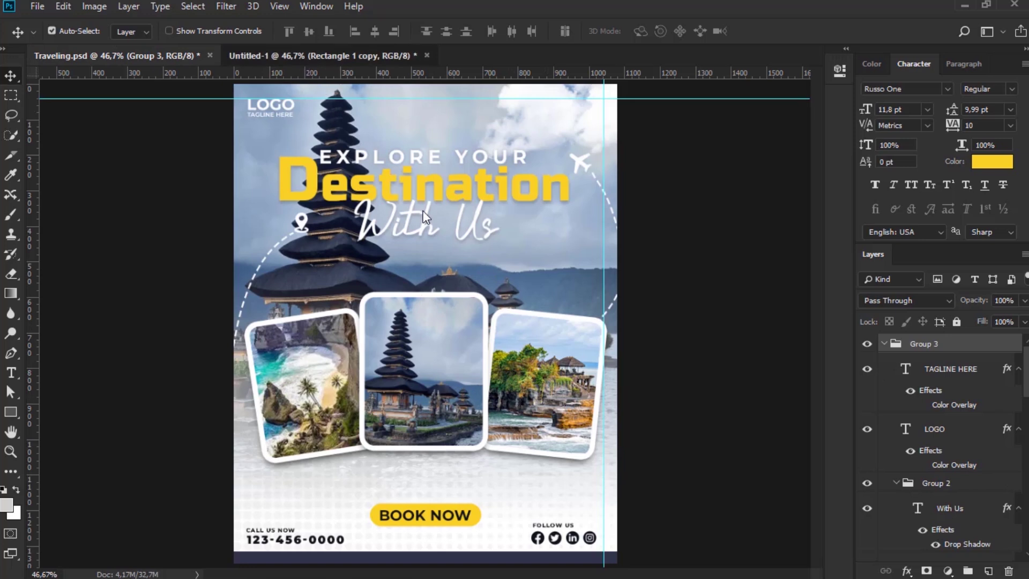
pyautogui.hotkey('ctrl', 'Tab')
pyautogui.hotkey('ctrl', 't')
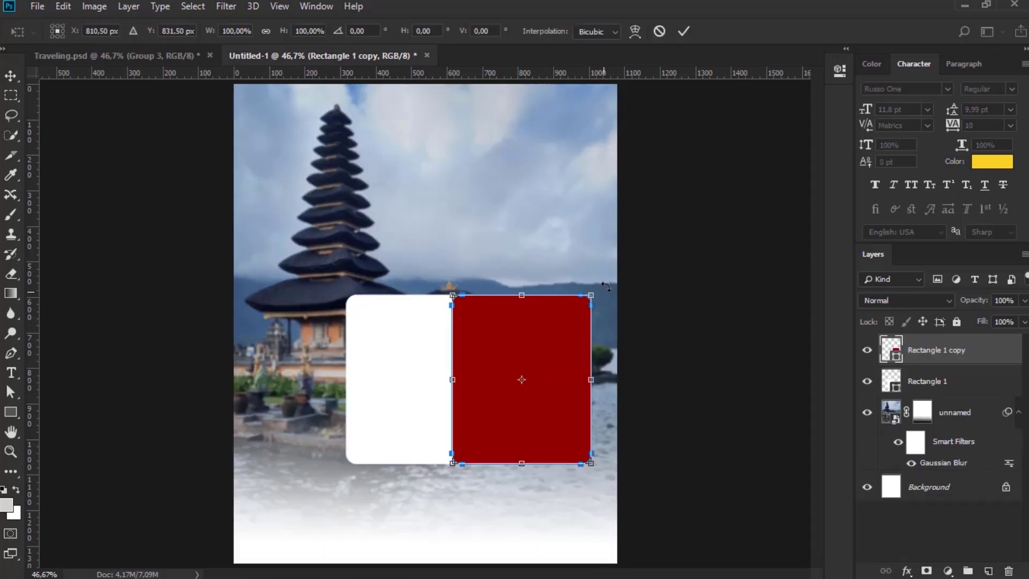
pyautogui.moveTo(606, 287); pyautogui.dragTo(635, 275)
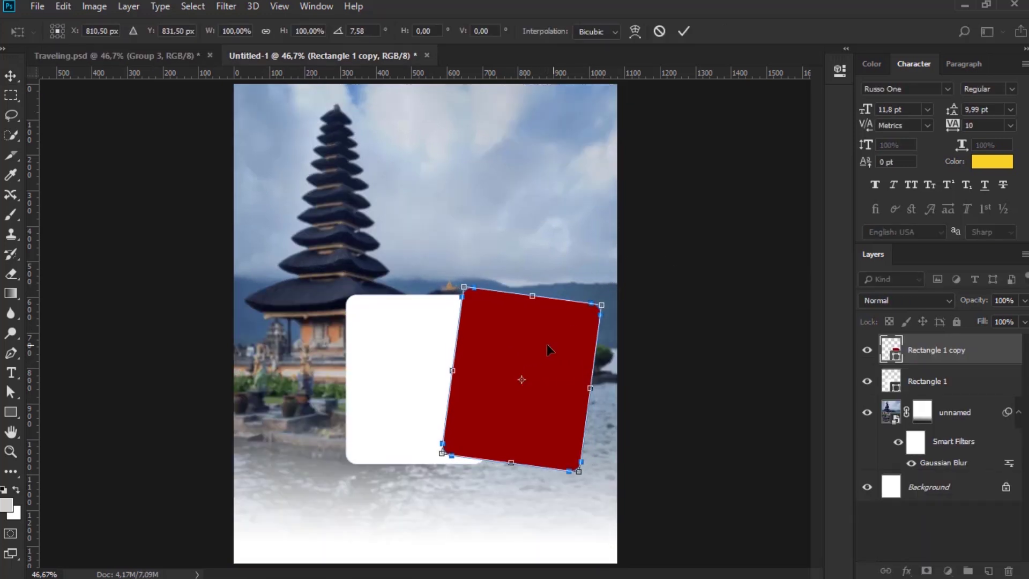
pyautogui.moveTo(546, 345); pyautogui.dragTo(562, 364)
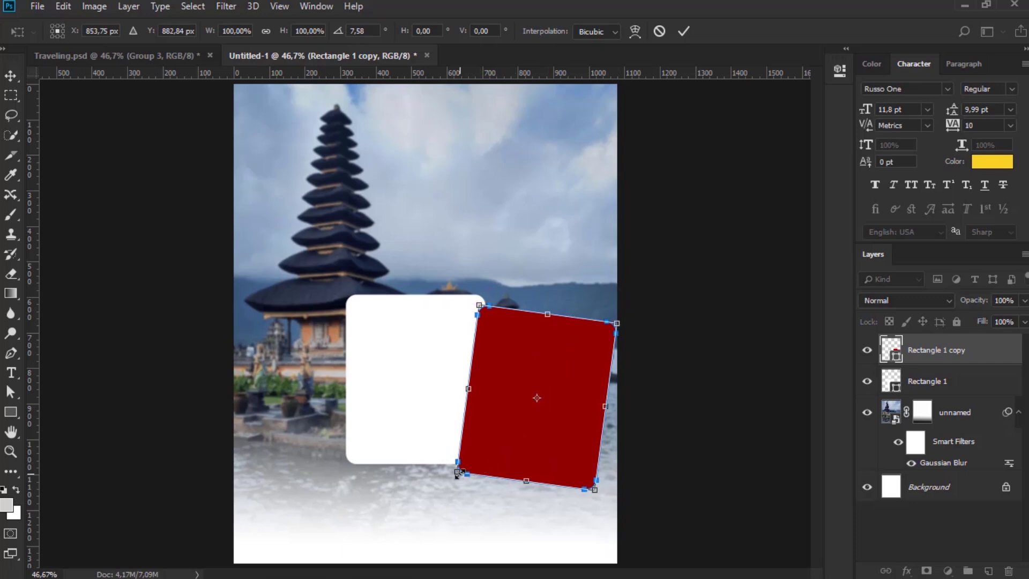
pyautogui.moveTo(457, 474); pyautogui.dragTo(475, 456)
pyautogui.moveTo(558, 394); pyautogui.dragTo(554, 391)
pyautogui.press('Return')
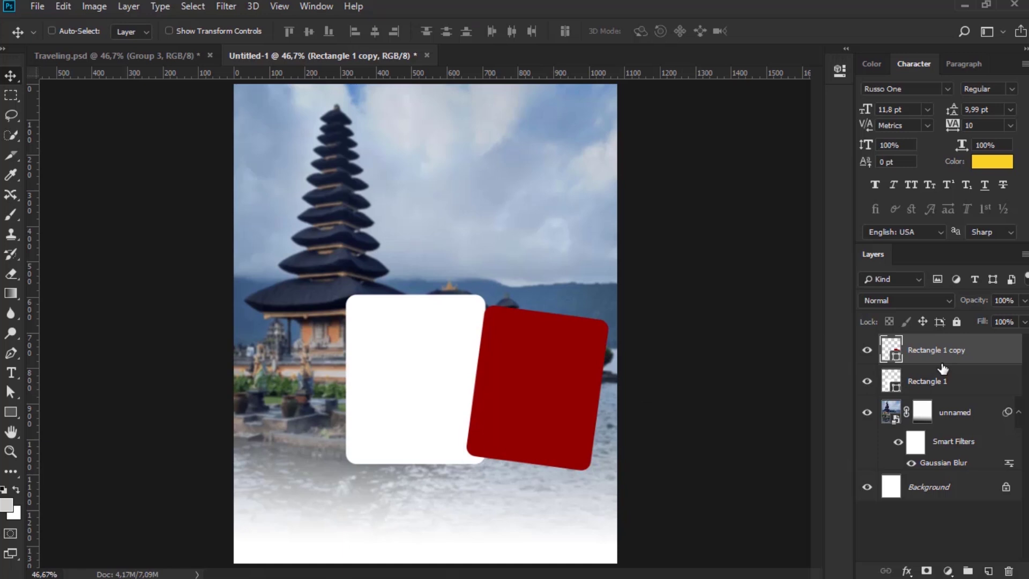
# Step: Duplicate the tilted red rectangle, move the copy to the left of the white one, and rotate it counterclockwise into the opposite tilt
pyautogui.hotkey('ctrl', 'j')
pyautogui.moveTo(542, 375); pyautogui.dragTo(333, 365)
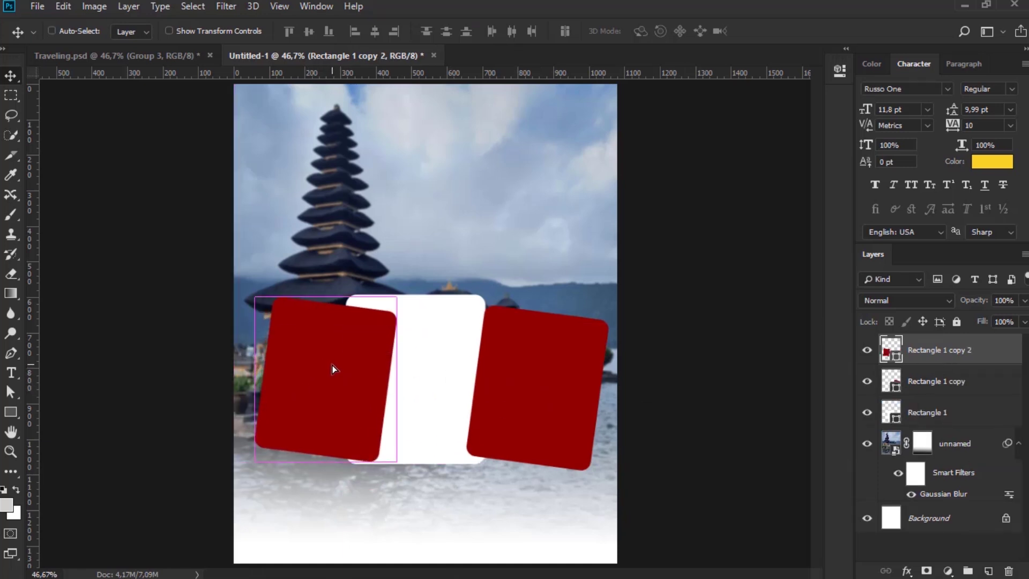
pyautogui.hotkey('ctrl', 't')
pyautogui.moveTo(420, 300); pyautogui.dragTo(384, 271)
pyautogui.moveTo(356, 327); pyautogui.dragTo(340, 336)
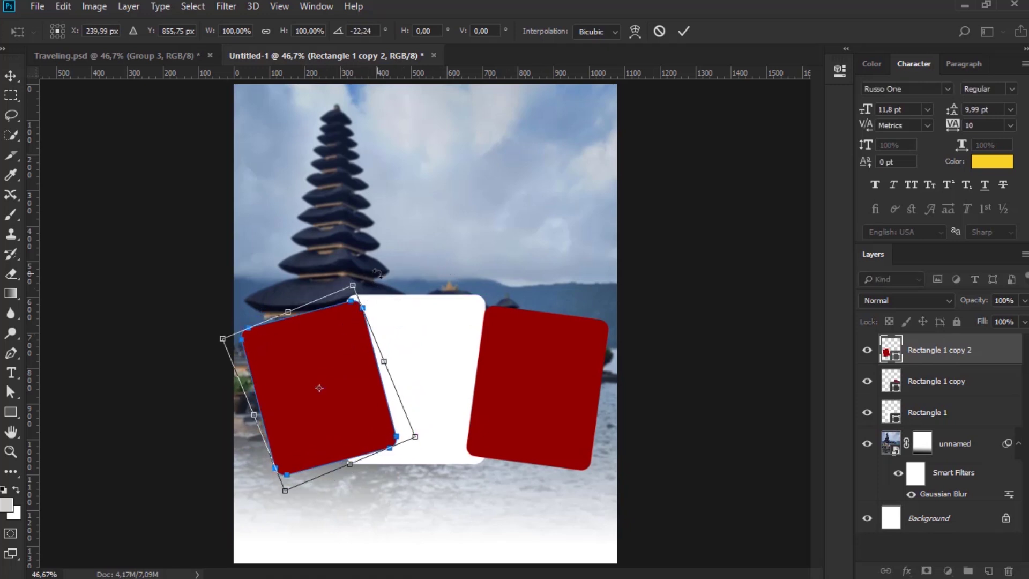
pyautogui.moveTo(377, 274); pyautogui.dragTo(390, 279)
pyautogui.press('Return')
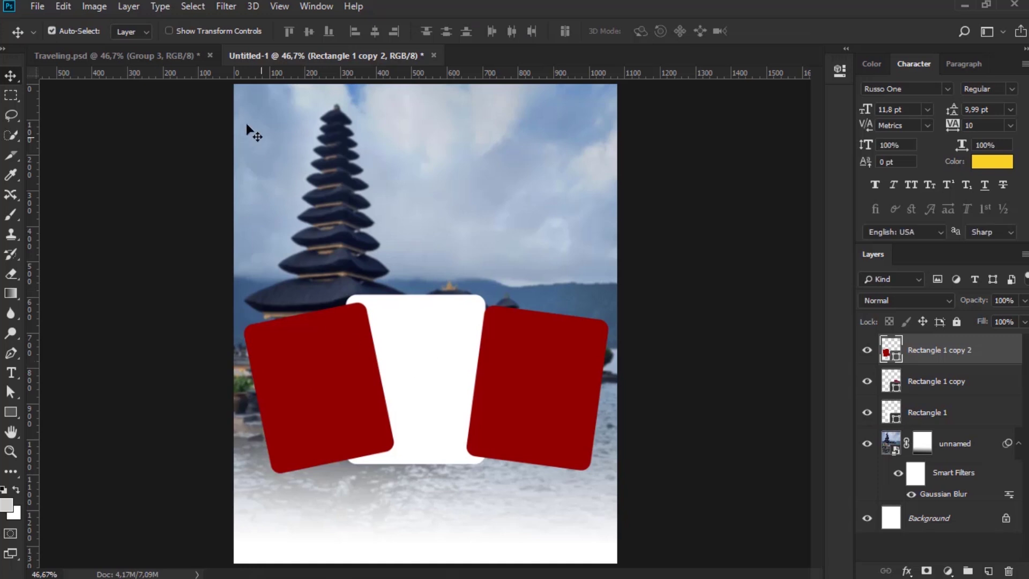
# Step: Check the frame overlap in Traveling.psd and bring the Rectangle 1 layer above both red copies
pyautogui.click(173, 59)
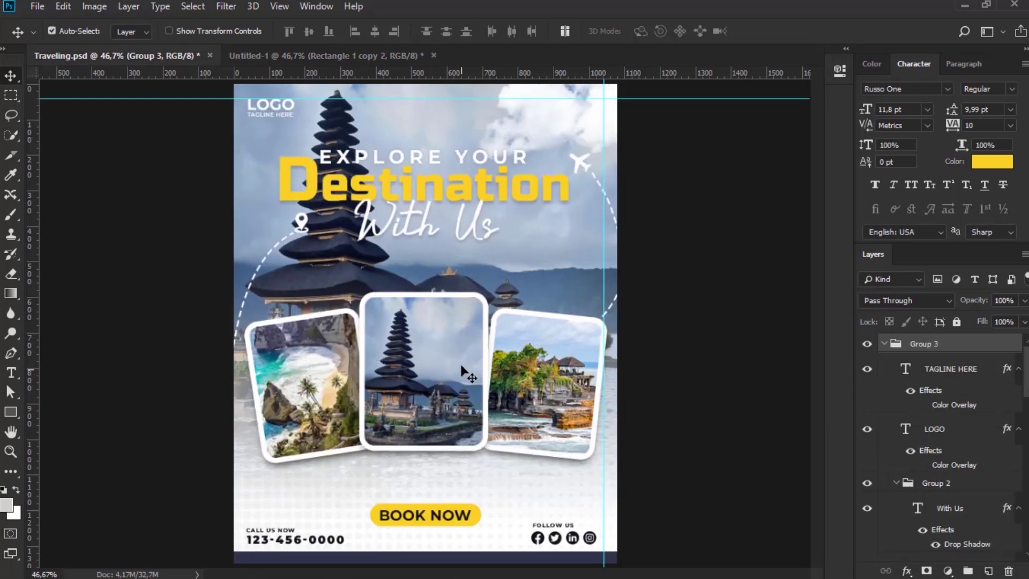
pyautogui.click(300, 54)
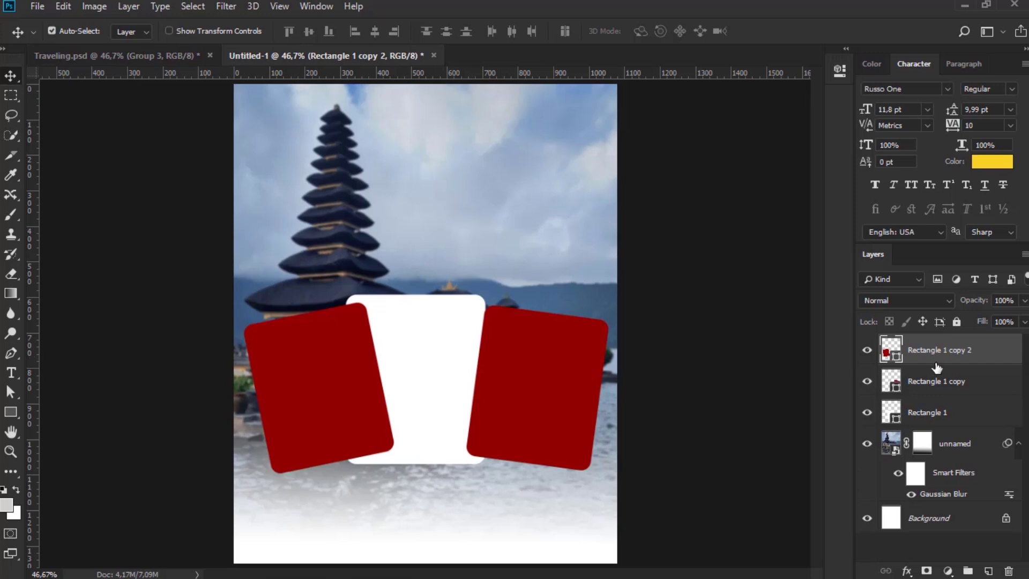
pyautogui.moveTo(922, 420); pyautogui.dragTo(924, 343)
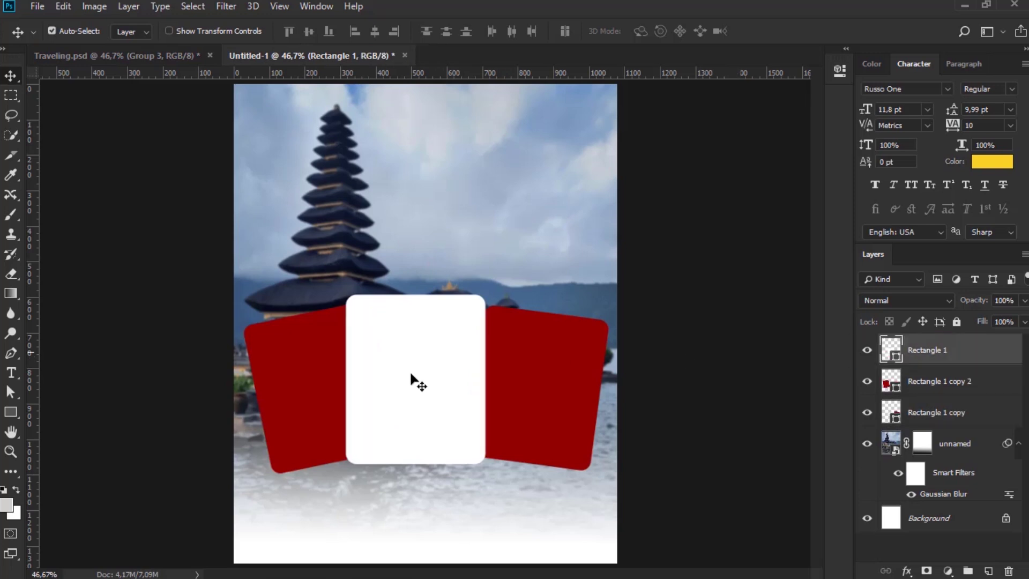
pyautogui.click(408, 364)
# Step: Place the "unnamed" temple photo from Downloads over the white rectangle and scale it to about 9.76%
pyautogui.click(137, 57)
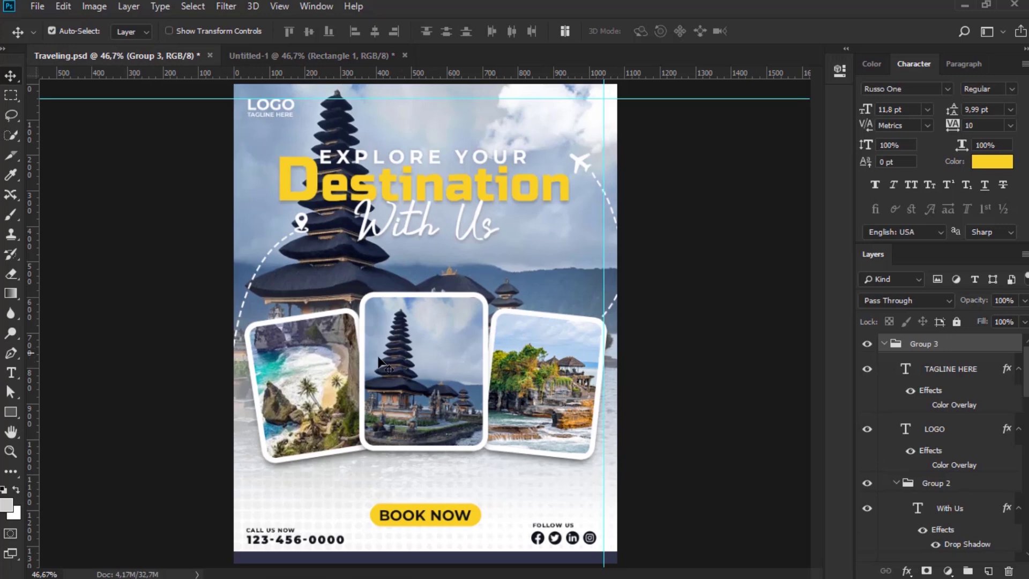
pyautogui.click(289, 60)
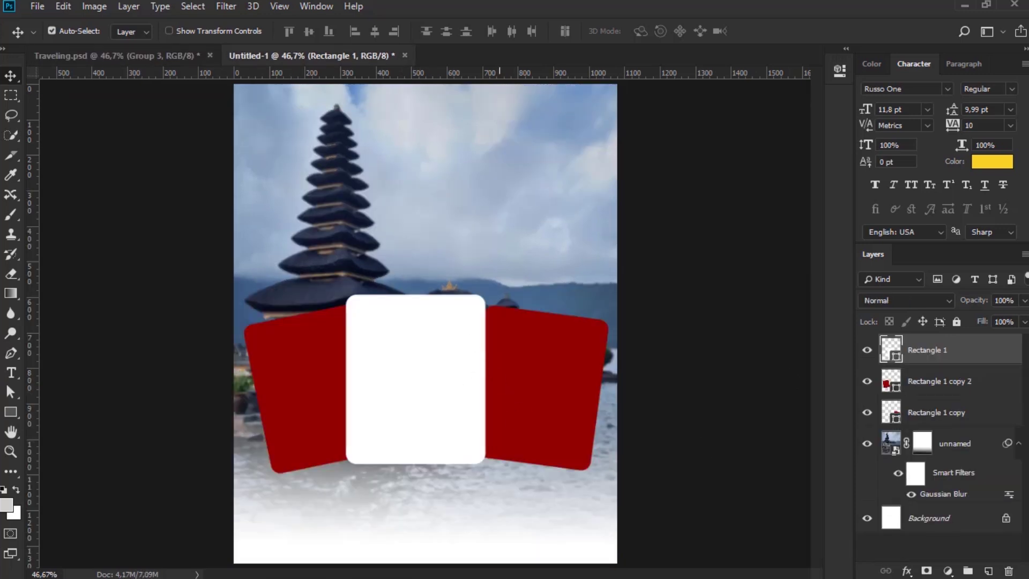
pyautogui.click(336, 566)
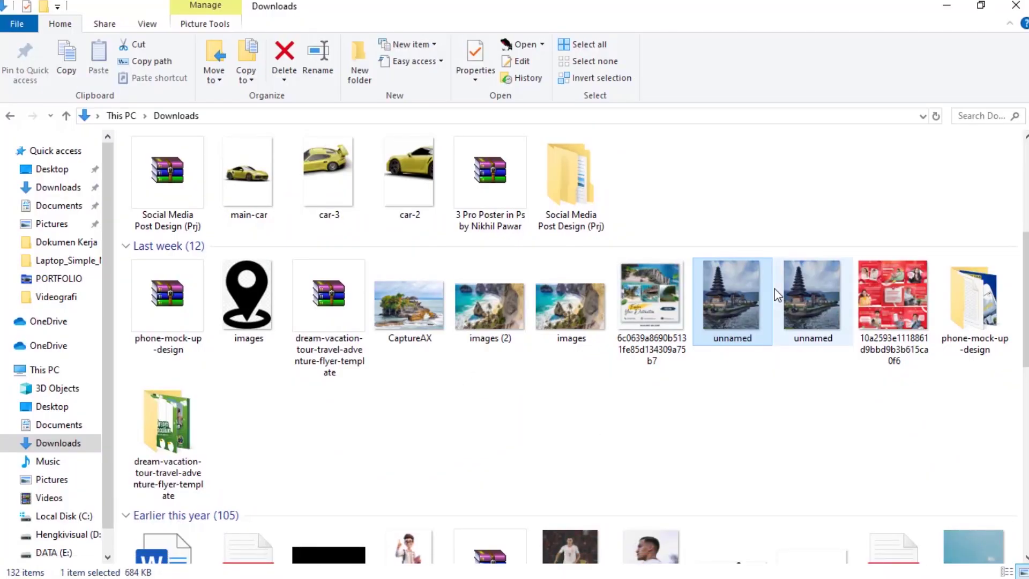
pyautogui.moveTo(742, 304); pyautogui.dragTo(439, 438)
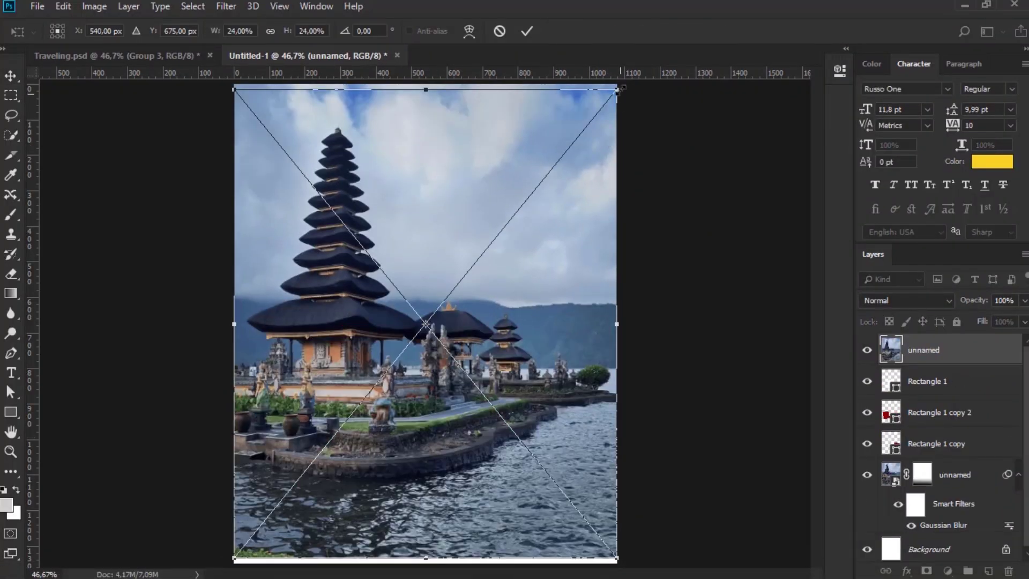
pyautogui.moveTo(618, 90); pyautogui.dragTo(461, 372)
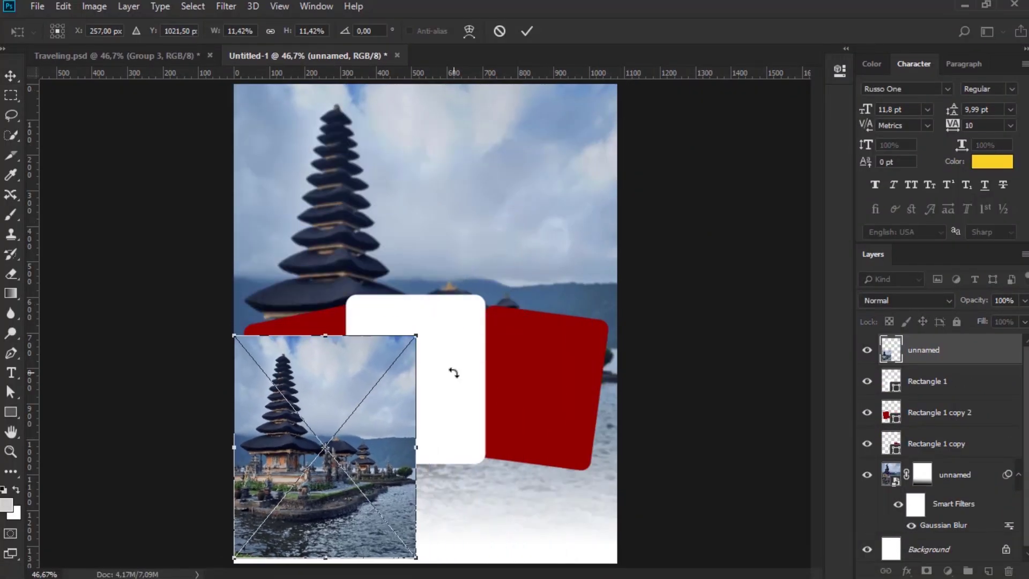
pyautogui.moveTo(379, 395); pyautogui.dragTo(492, 333)
pyautogui.moveTo(528, 296)
pyautogui.mouseDown()
pyautogui.moveTo(533, 278)
pyautogui.moveTo(511, 300)
pyautogui.mouseUp()
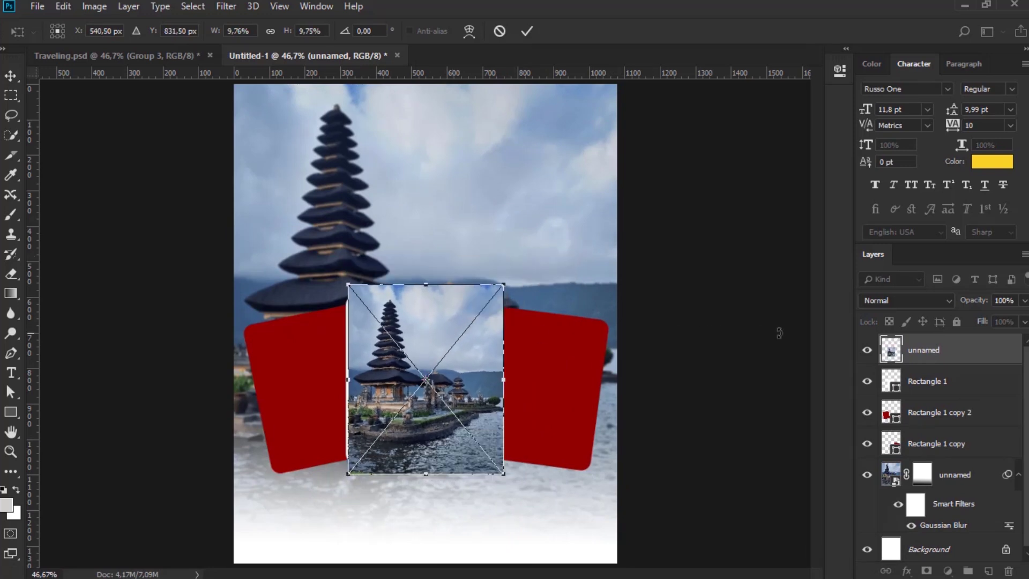
pyautogui.press('Return')
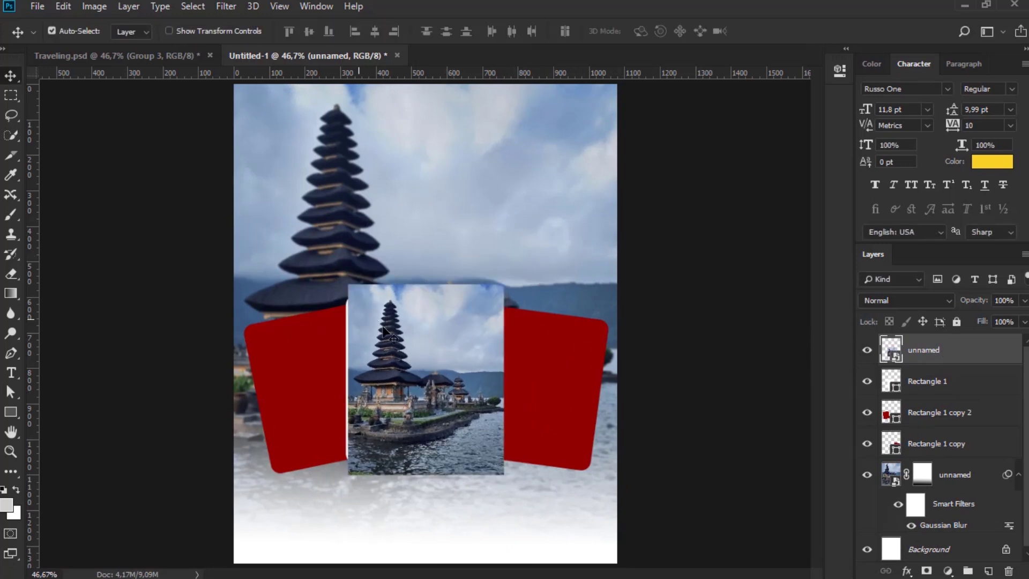
# Step: Clip the "unnamed" temple photo to the Rectangle 1 layer and position it inside the center frame
pyautogui.moveTo(383, 331); pyautogui.dragTo(390, 334)
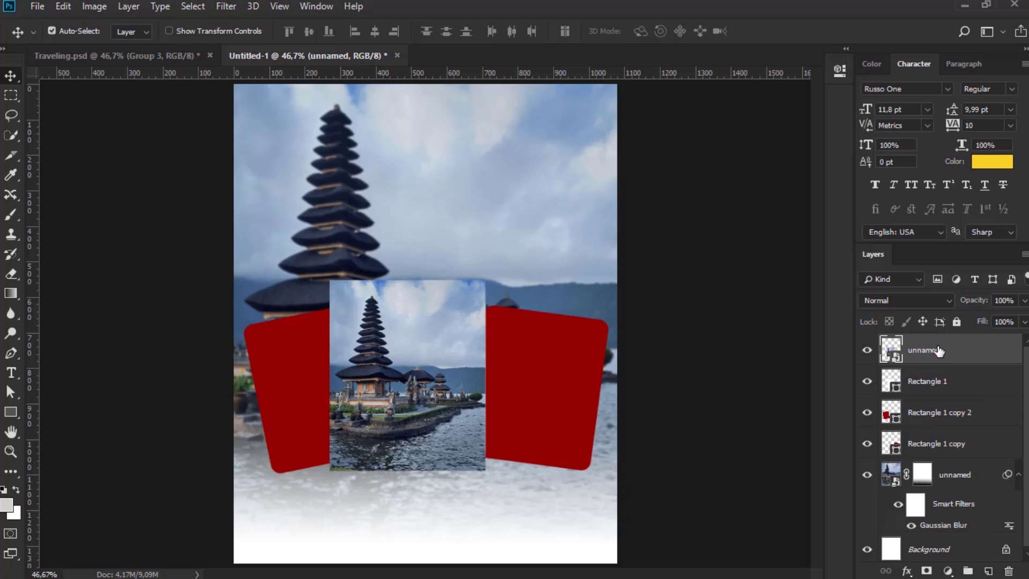
pyautogui.rightClick(939, 351)
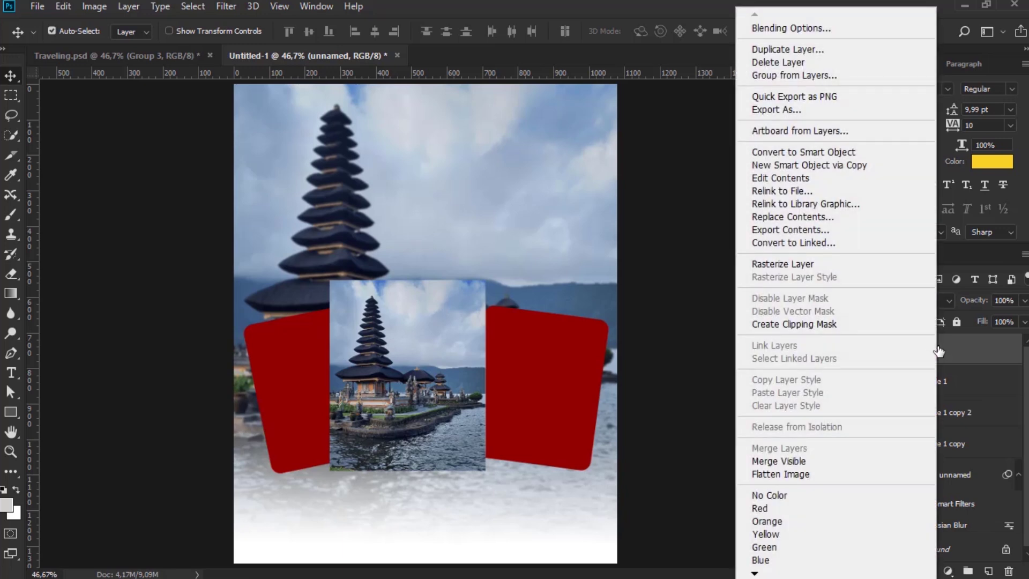
pyautogui.click(832, 335)
pyautogui.moveTo(409, 353); pyautogui.dragTo(415, 363)
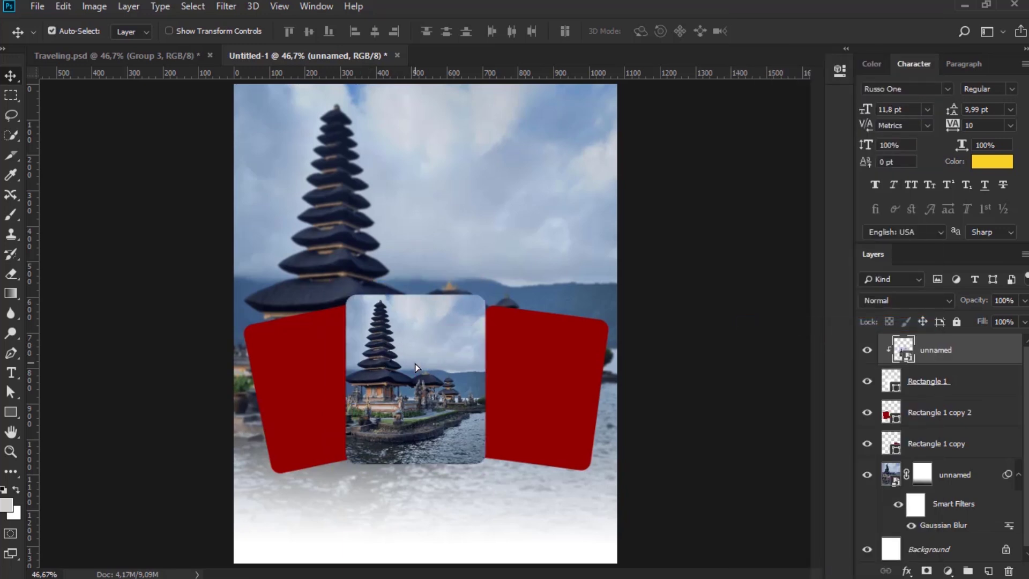
# Step: Scale the clipped temple photo to about 9.2% so it fills the center frame
pyautogui.hotkey('ctrl', 't')
pyautogui.moveTo(486, 288); pyautogui.dragTo(426, 320)
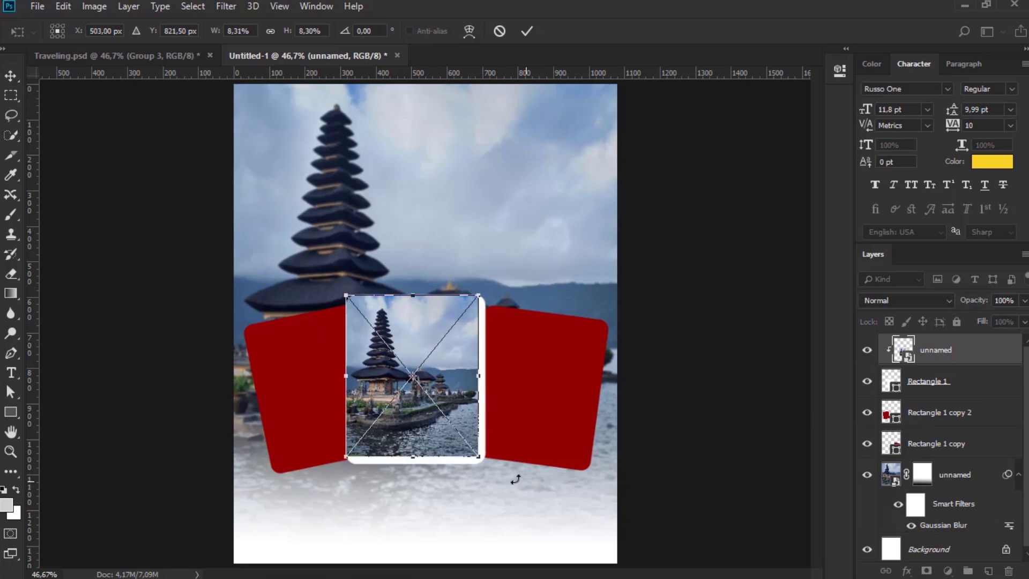
pyautogui.moveTo(479, 457); pyautogui.dragTo(496, 466)
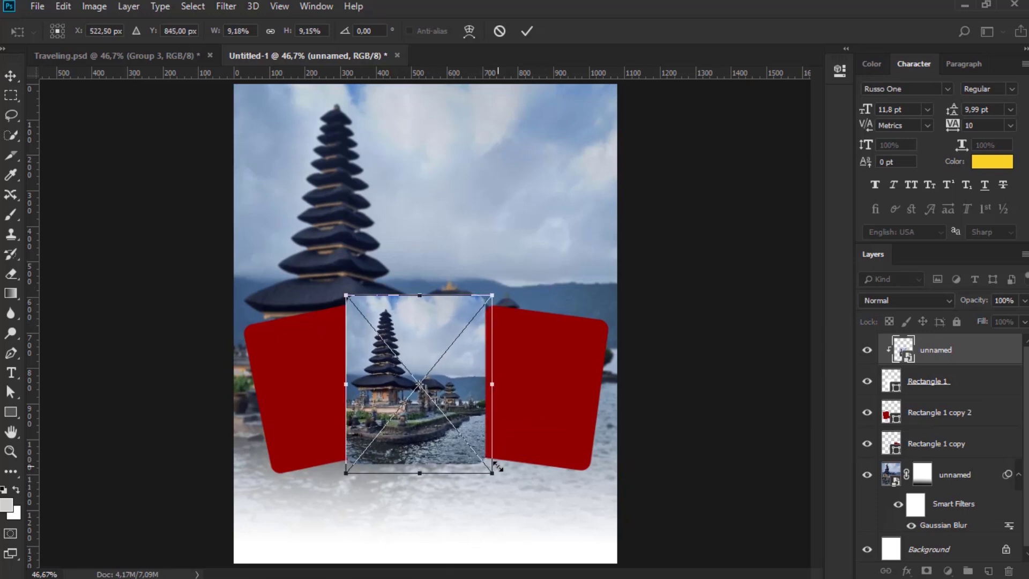
pyautogui.press('Return')
# Step: Check the frame border in Traveling.psd and add a white 13 px outside stroke to Rectangle 1 in the new poster
pyautogui.click(151, 58)
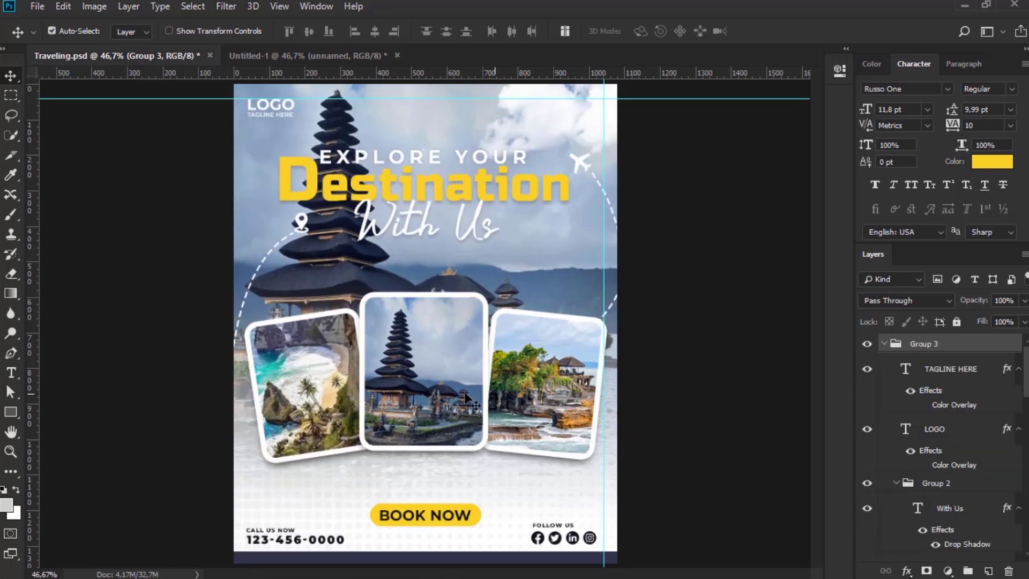
pyautogui.click(332, 55)
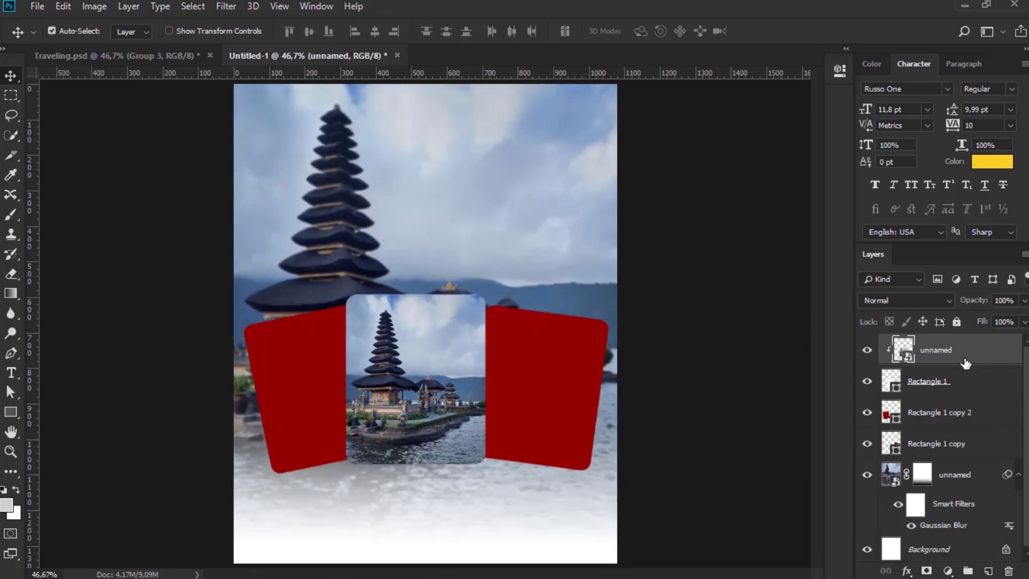
pyautogui.click(941, 394)
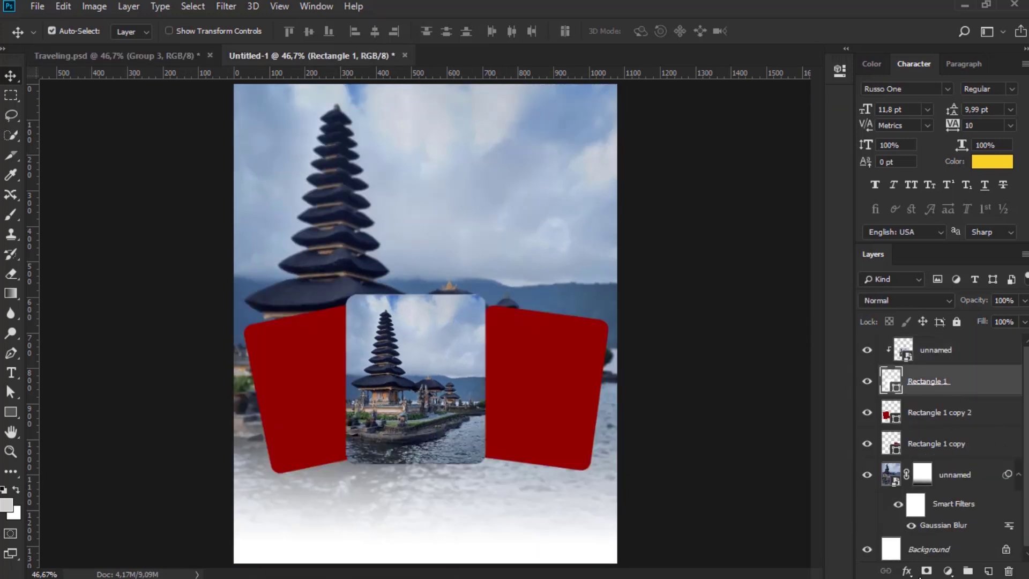
pyautogui.click(907, 571)
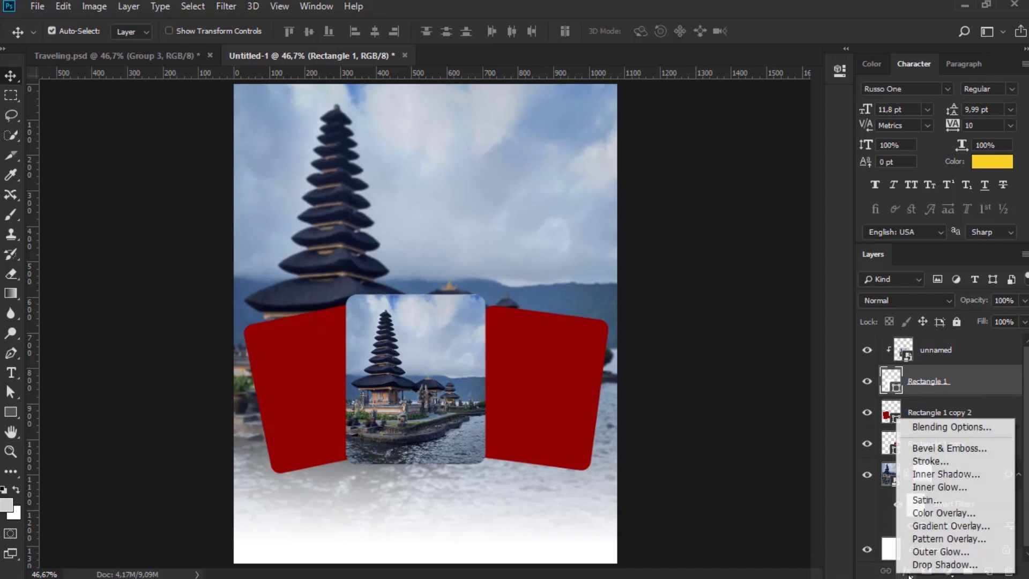
pyautogui.click(949, 463)
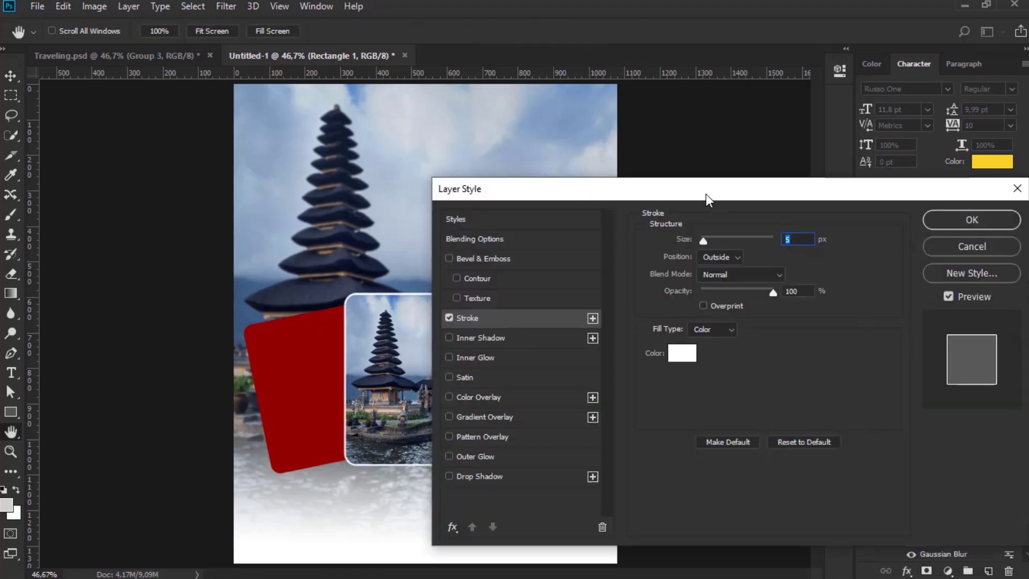
pyautogui.moveTo(660, 185); pyautogui.dragTo(693, 138)
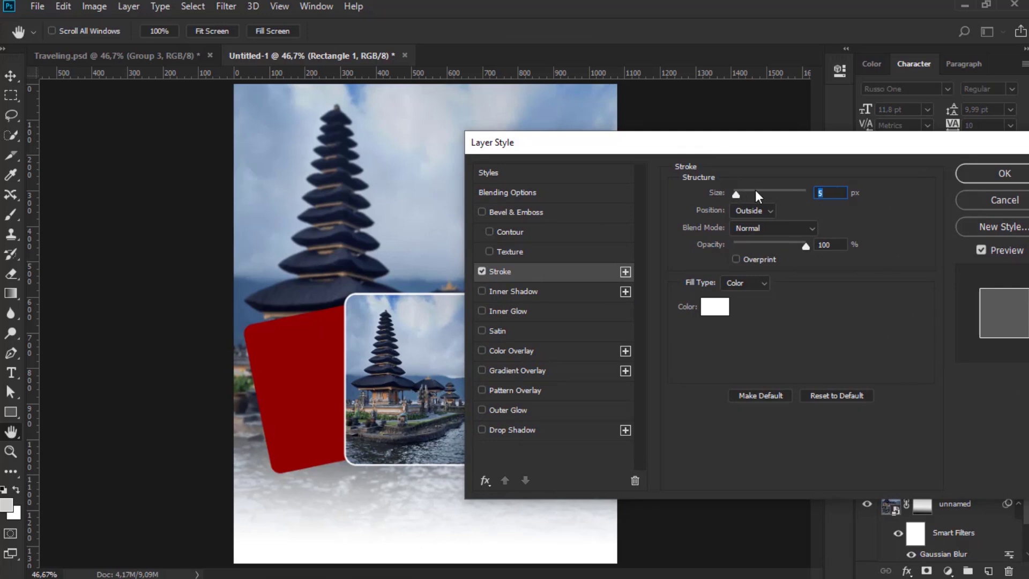
pyautogui.write('2')
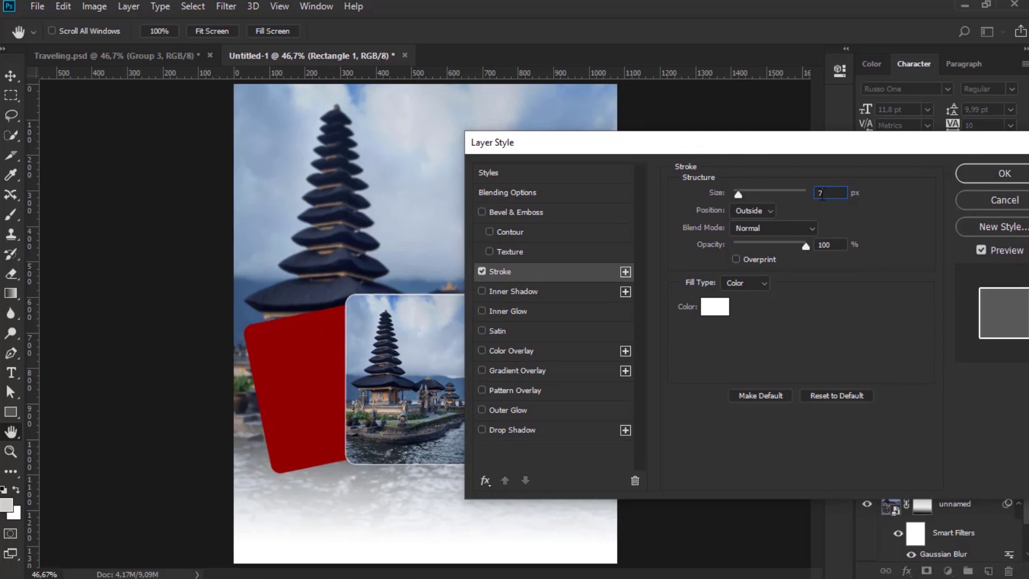
pyautogui.moveTo(734, 194); pyautogui.dragTo(741, 194)
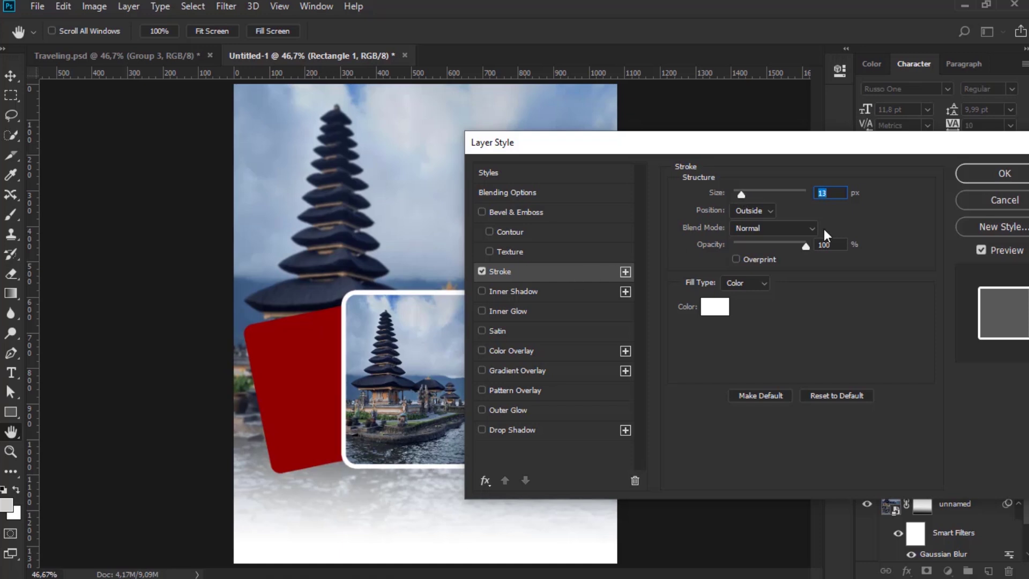
# Step: Add a drop shadow to Rectangle 1 with a distance of 13 px and a size of 35 px
pyautogui.moveTo(928, 149); pyautogui.dragTo(896, 142)
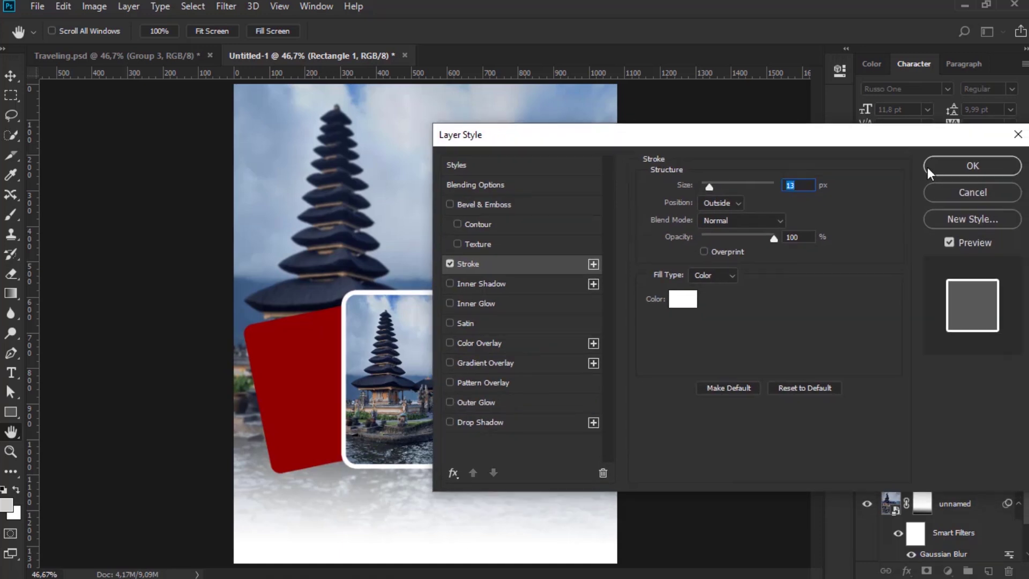
pyautogui.click(536, 428)
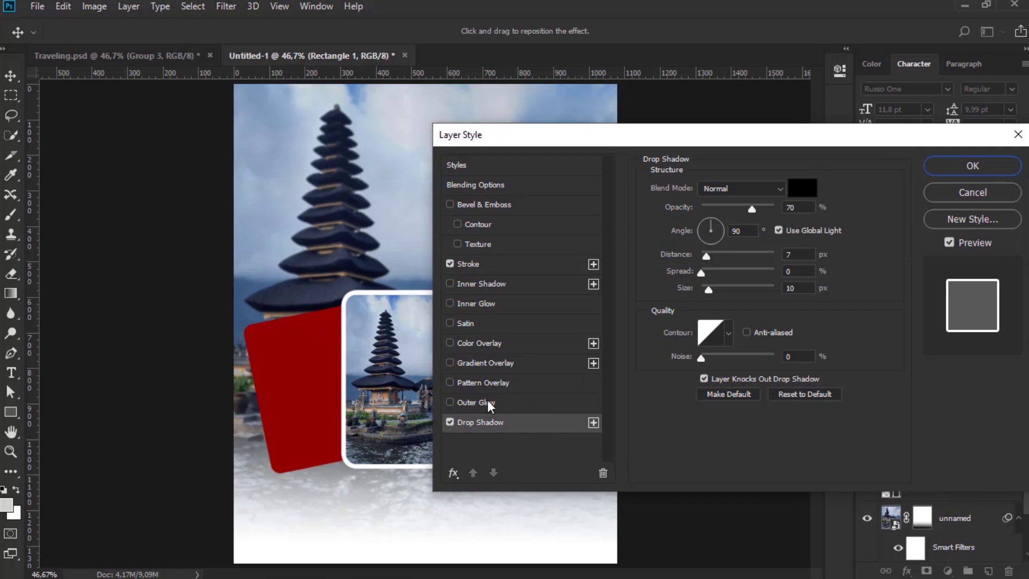
pyautogui.moveTo(705, 287); pyautogui.dragTo(715, 288)
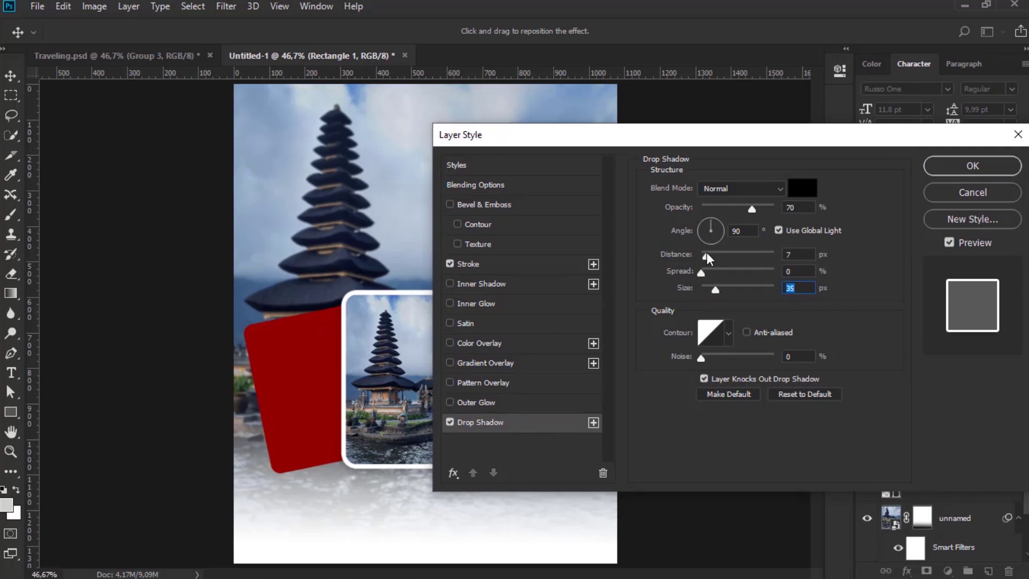
pyautogui.moveTo(706, 253); pyautogui.dragTo(711, 252)
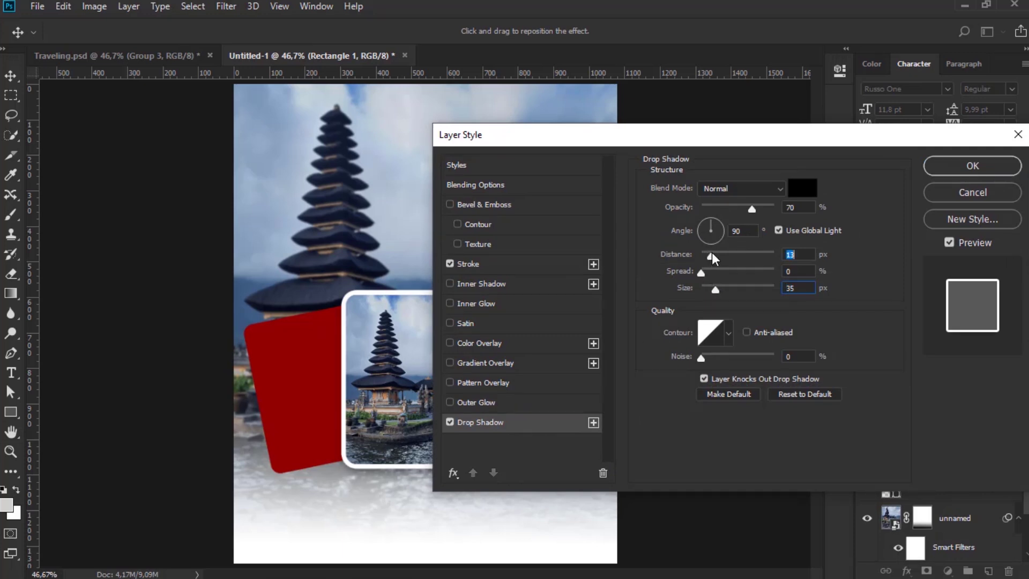
pyautogui.click(960, 166)
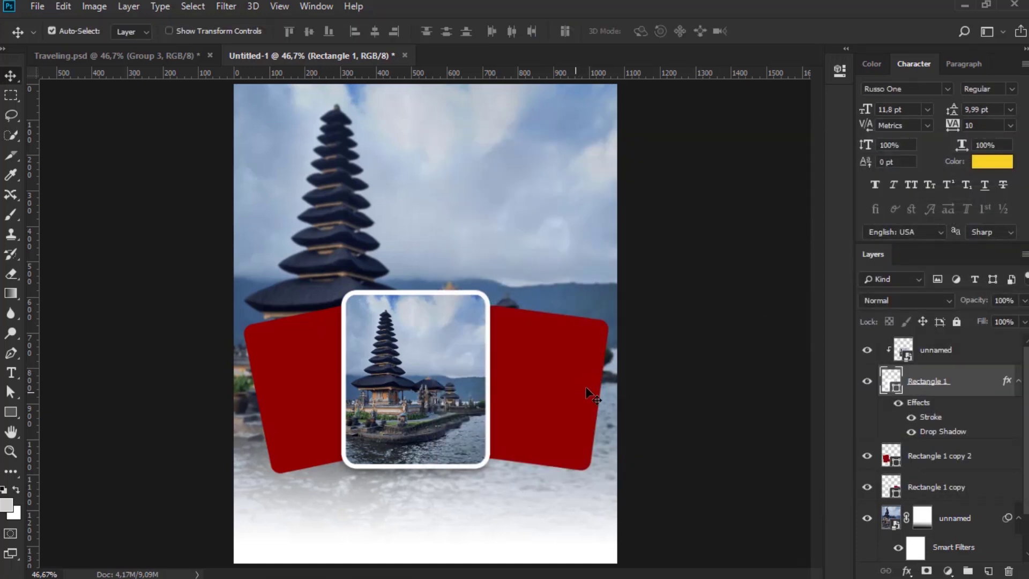
# Step: Check the side photos in Traveling.psd and place the CaptureAX image from Downloads directly above the Rectangle 1 copy layer
pyautogui.click(166, 56)
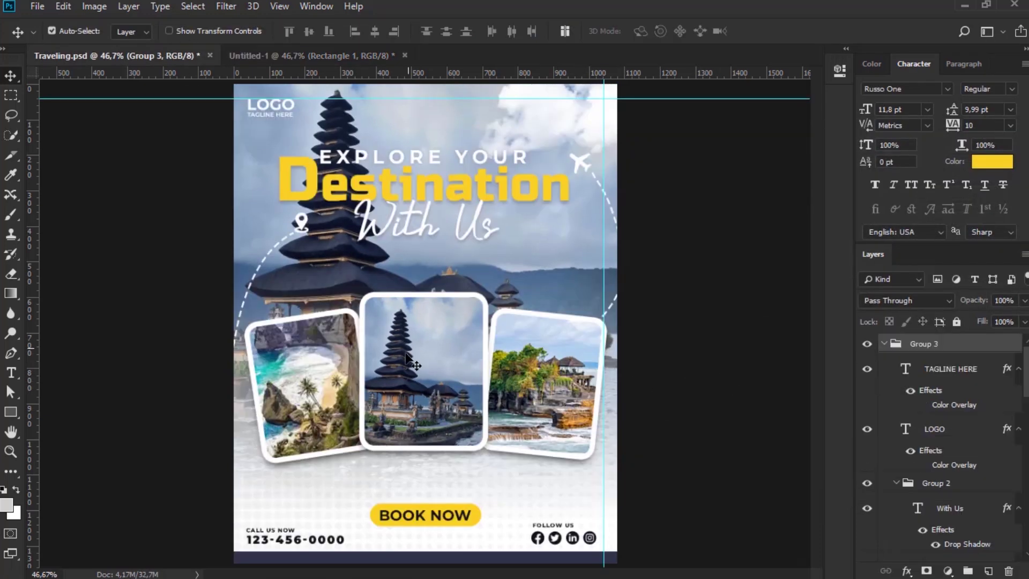
pyautogui.click(319, 56)
pyautogui.click(585, 354)
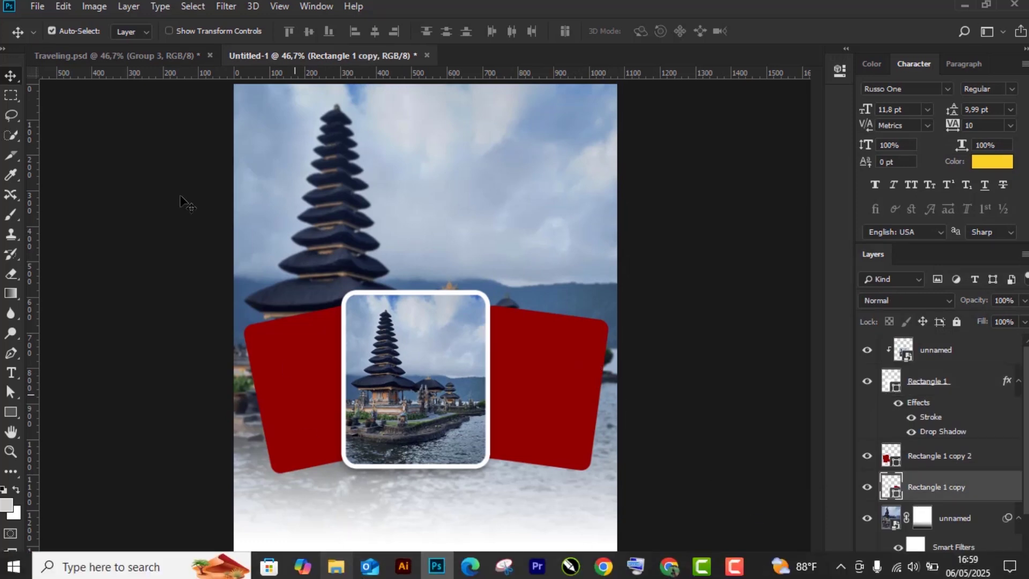
pyautogui.click(157, 59)
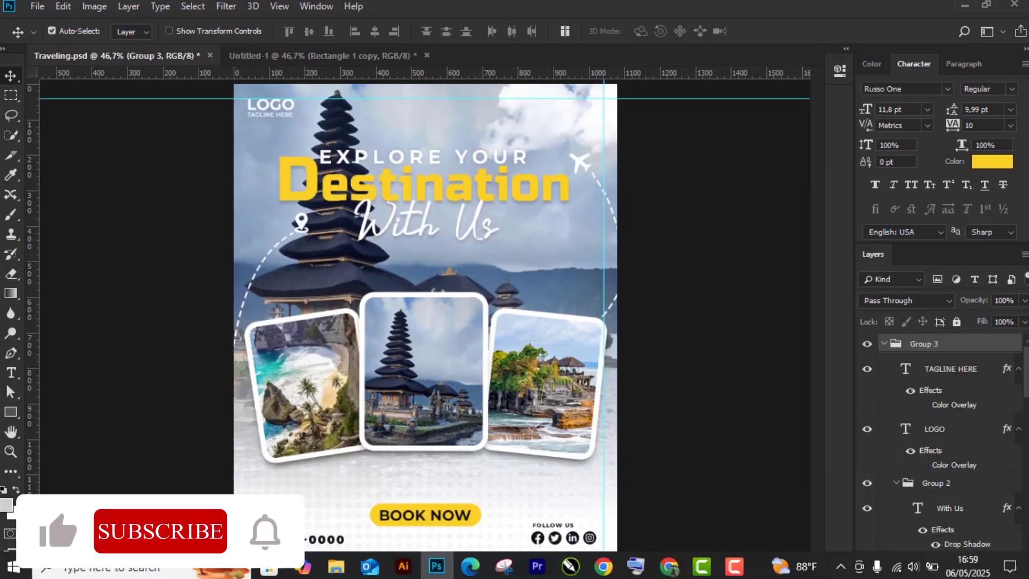
pyautogui.click(309, 54)
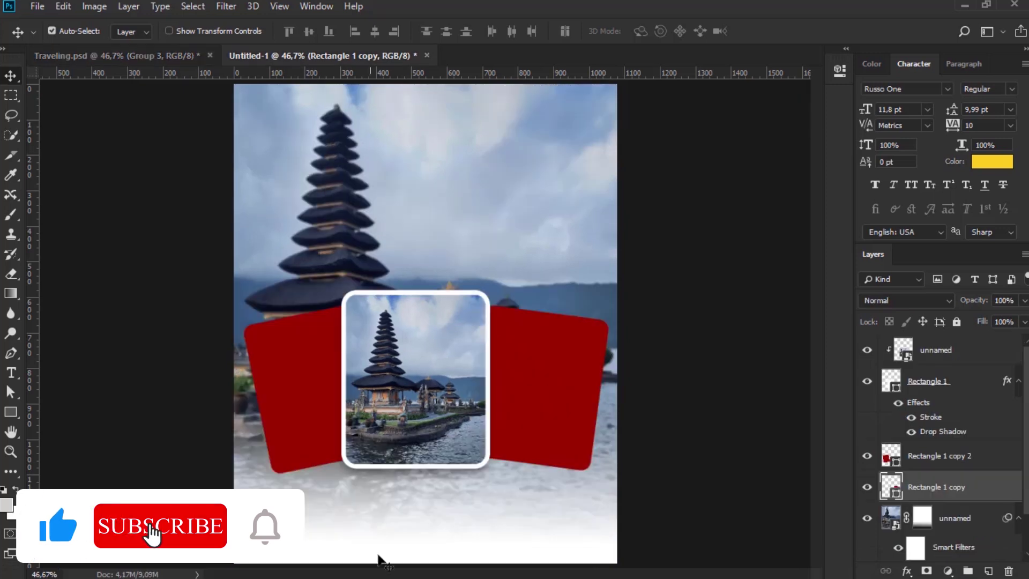
pyautogui.click(328, 571)
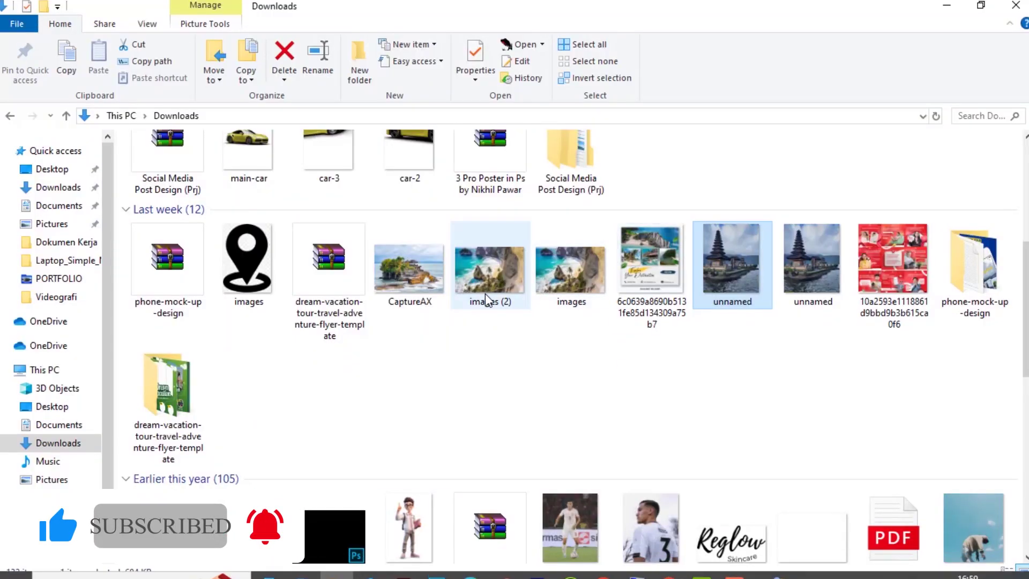
pyautogui.click(412, 289)
pyautogui.moveTo(414, 304); pyautogui.dragTo(487, 387)
pyautogui.moveTo(570, 291); pyautogui.dragTo(603, 336)
pyautogui.press('Return')
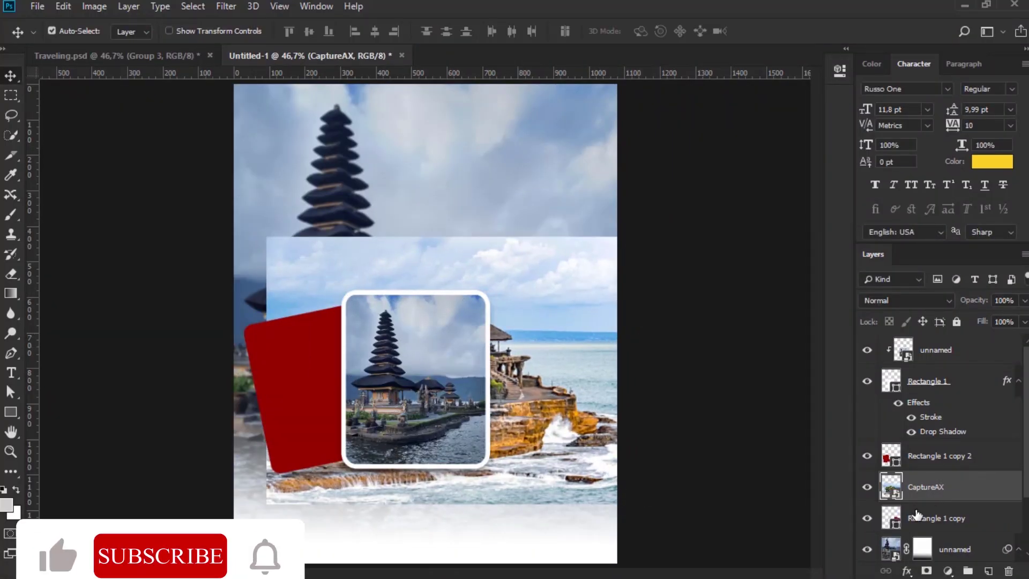
# Step: Clip the CaptureAX photo to Rectangle 1 copy and move it into the right-hand frame
pyautogui.rightClick(985, 487)
pyautogui.click(811, 327)
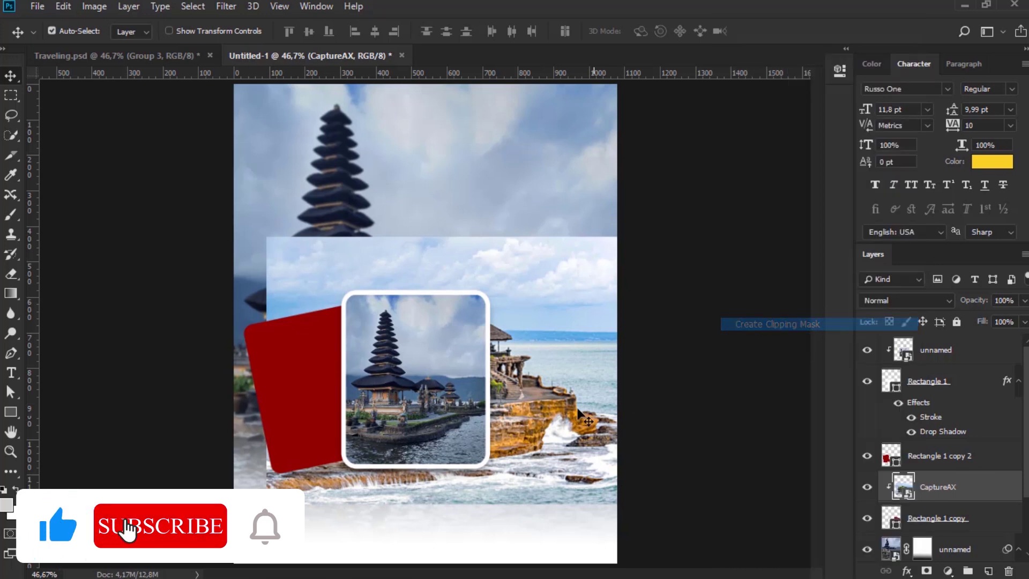
pyautogui.moveTo(546, 387); pyautogui.dragTo(568, 394)
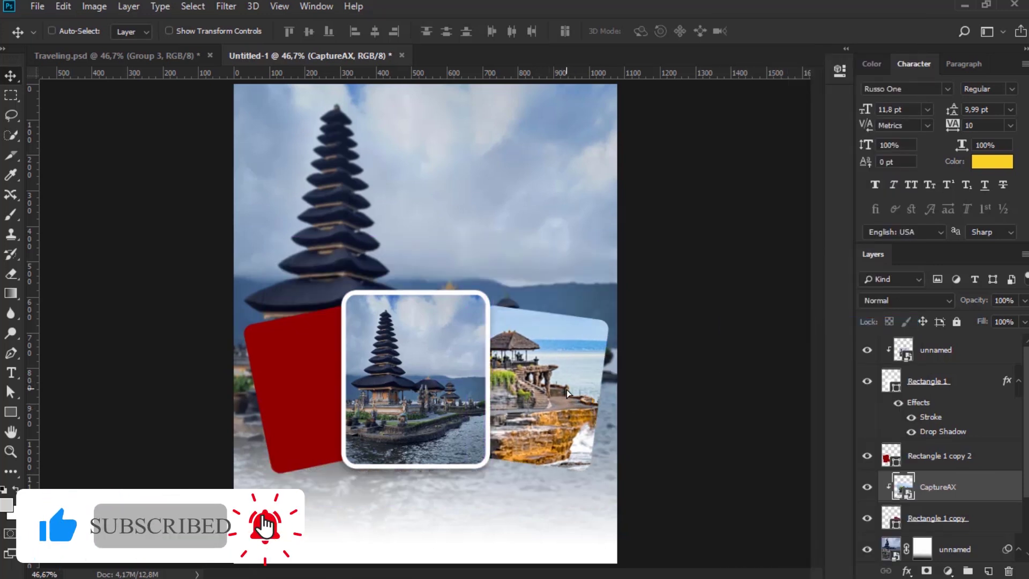
# Step: Scale the CaptureAX photo to about 38% and position it so the cliff temple shows in the right-hand frame
pyautogui.hotkey('ctrl', 't')
pyautogui.moveTo(679, 246); pyautogui.dragTo(587, 309)
pyautogui.moveTo(576, 367); pyautogui.dragTo(621, 369)
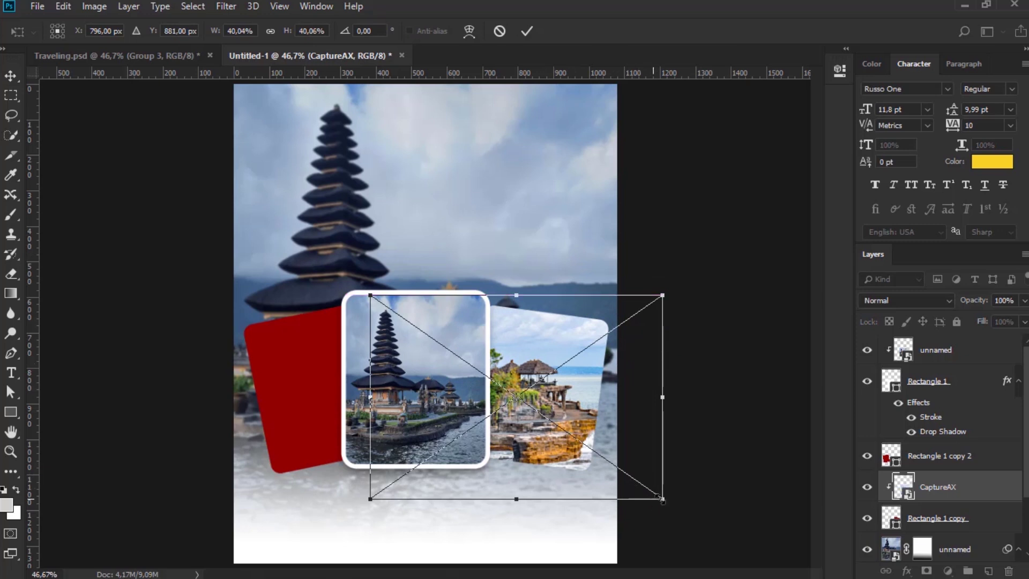
pyautogui.moveTo(663, 499); pyautogui.dragTo(650, 489)
pyautogui.moveTo(439, 339); pyautogui.dragTo(447, 335)
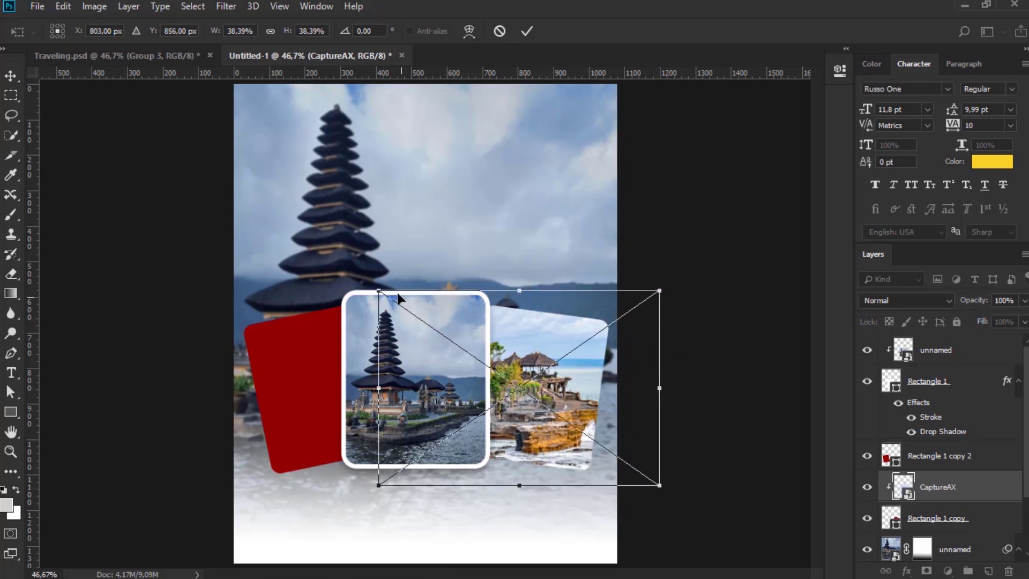
pyautogui.moveTo(387, 292); pyautogui.dragTo(384, 290)
pyautogui.press('Return')
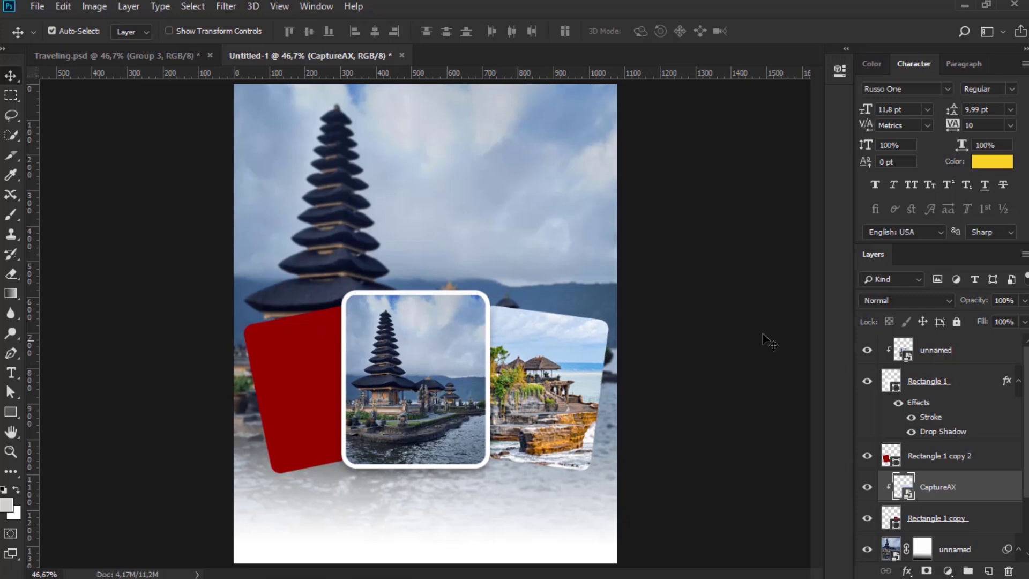
# Step: Copy the layer style of Rectangle 1 and paste it onto Rectangle 1 copy
pyautogui.click(933, 382)
pyautogui.rightClick(933, 382)
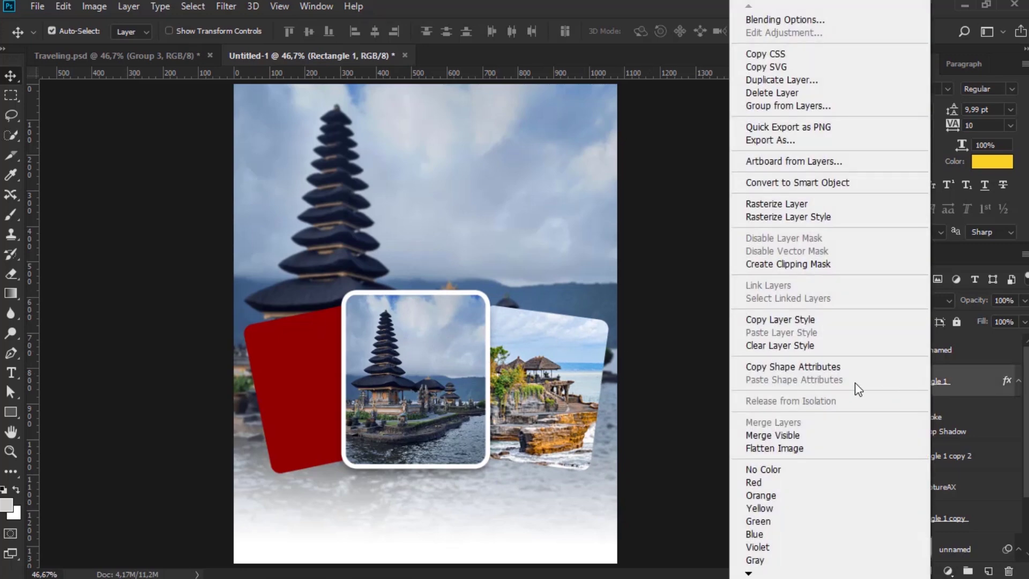
pyautogui.click(796, 320)
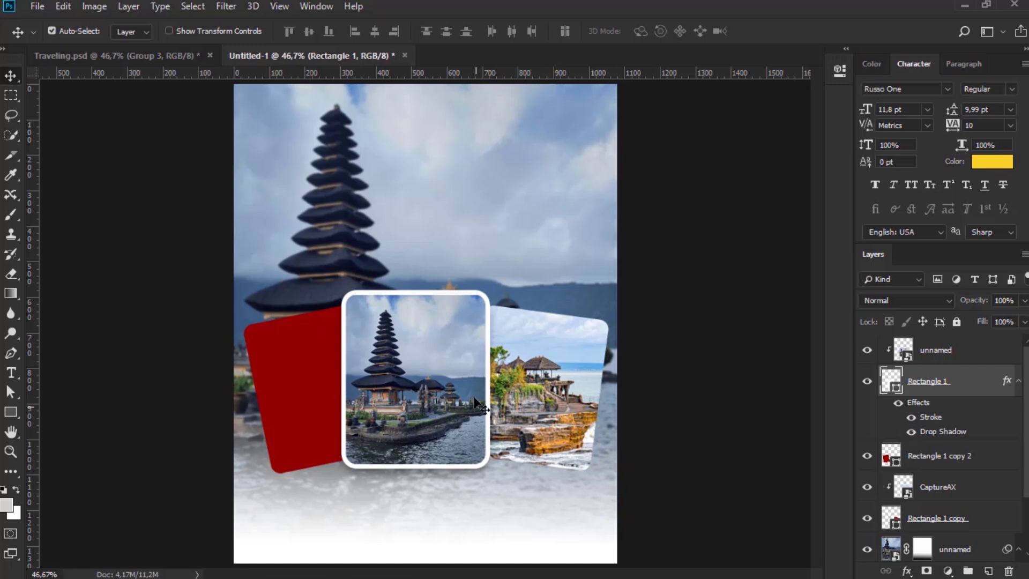
pyautogui.click(926, 523)
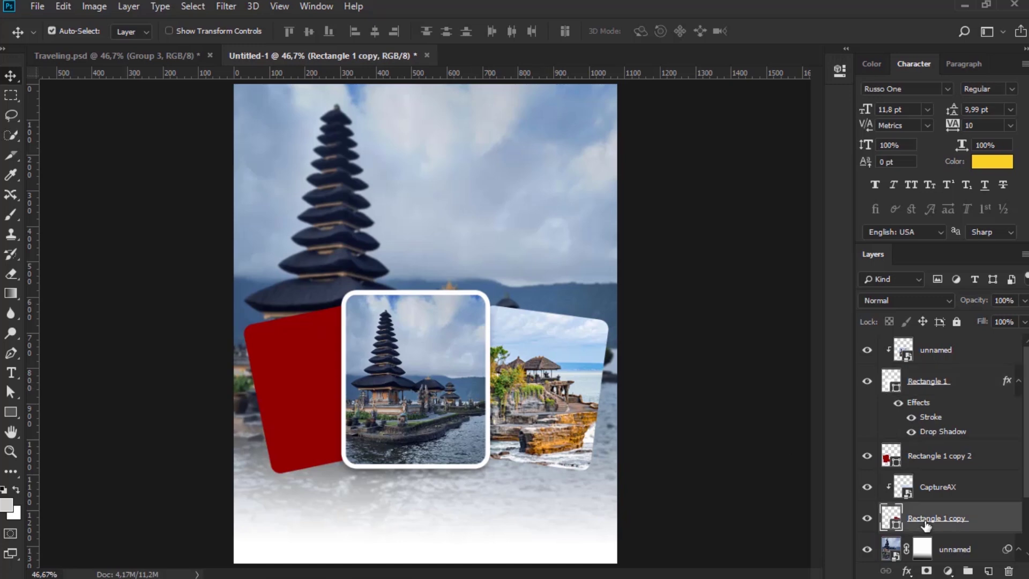
pyautogui.rightClick(926, 522)
pyautogui.click(783, 336)
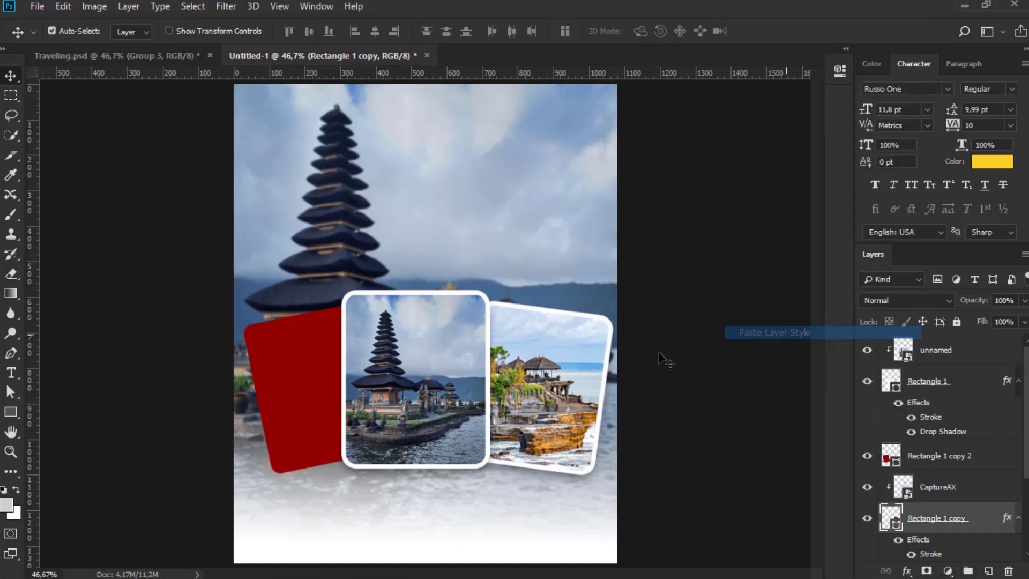
# Step: Check the frame sizes in Traveling.psd and scale Rectangle 1 with its unnamed temple photo to about 91%
pyautogui.click(166, 59)
pyautogui.click(289, 59)
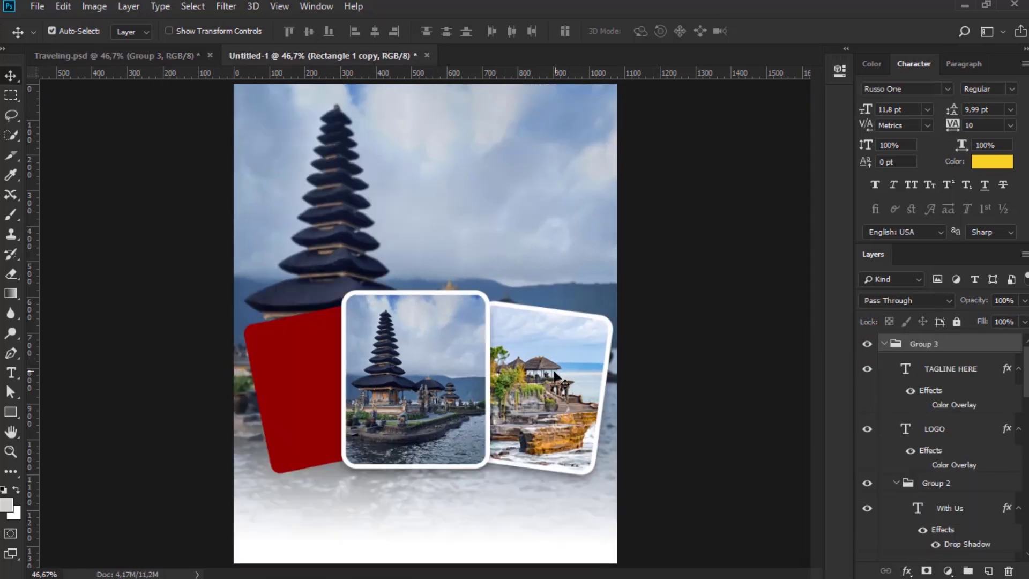
pyautogui.click(471, 358)
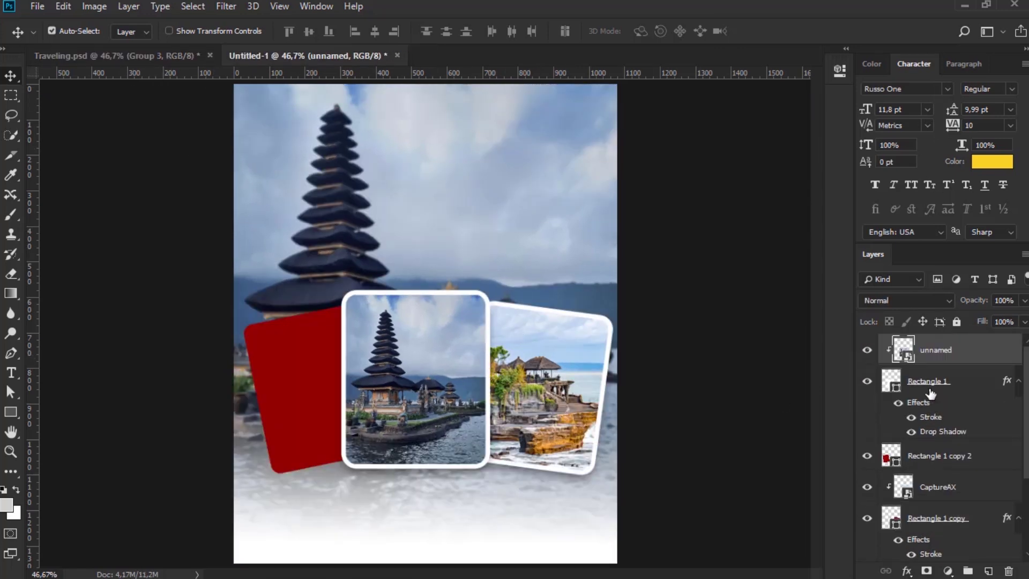
pyautogui.keyDown('ctrl'); pyautogui.click(933, 390); pyautogui.keyUp('ctrl')
pyautogui.hotkey('ctrl', 't')
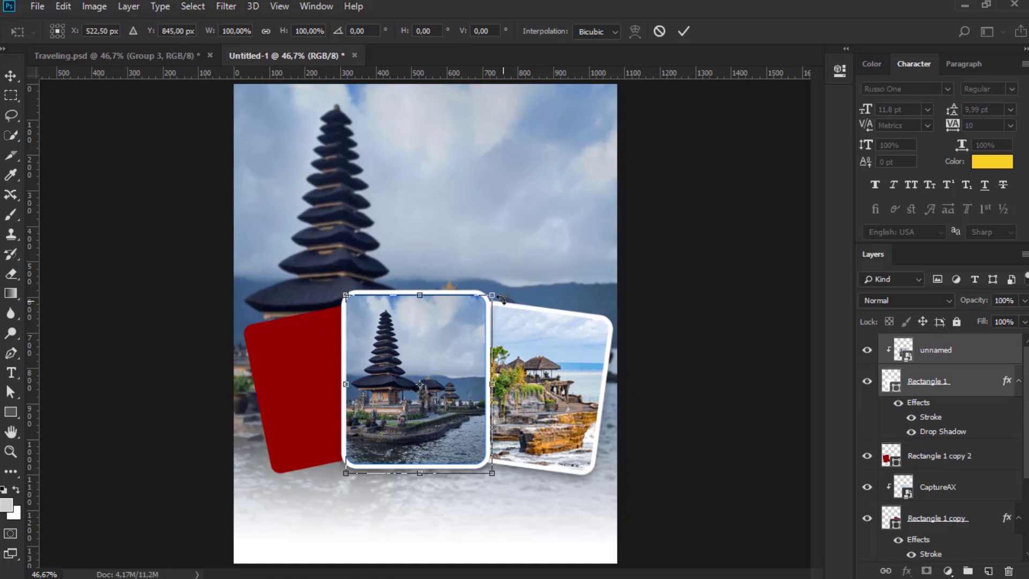
pyautogui.moveTo(489, 298); pyautogui.dragTo(478, 312)
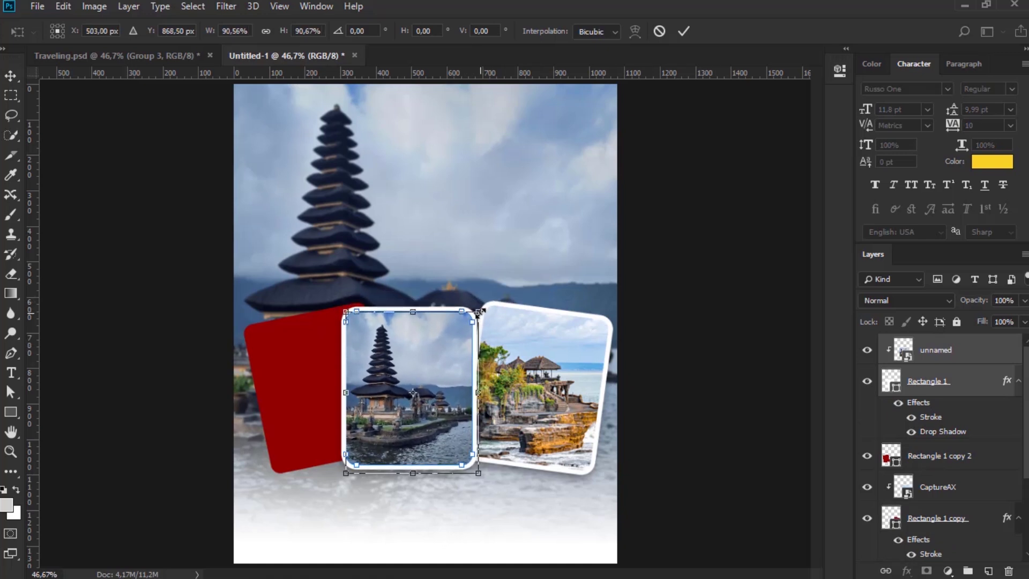
pyautogui.press('Return')
# Step: Scale the CaptureAX photo and Rectangle 1 copy down together slightly and nudge them beside the centre frame
pyautogui.click(538, 354)
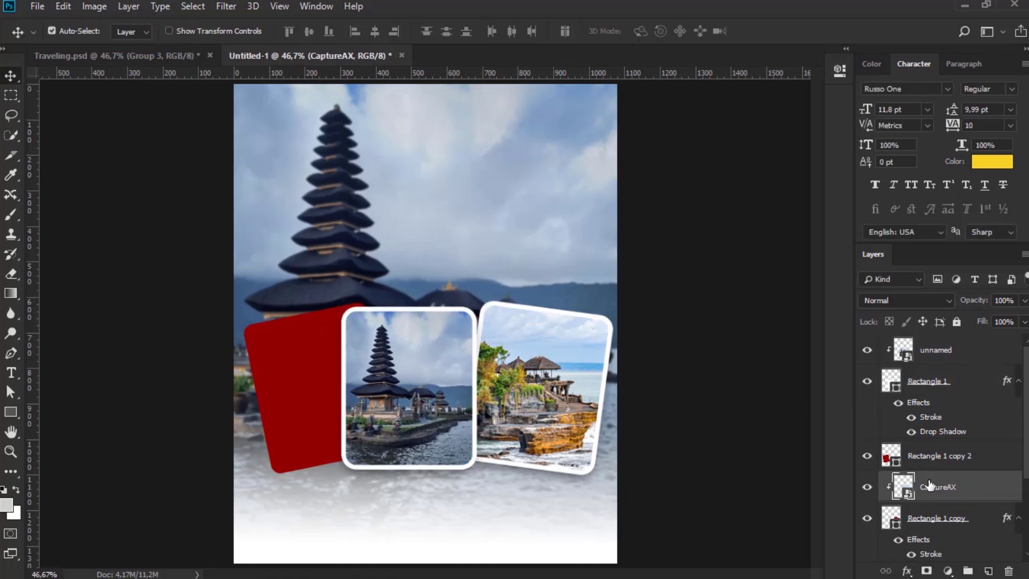
pyautogui.keyDown('ctrl'); pyautogui.click(930, 525); pyautogui.keyUp('ctrl')
pyautogui.hotkey('ctrl', 't')
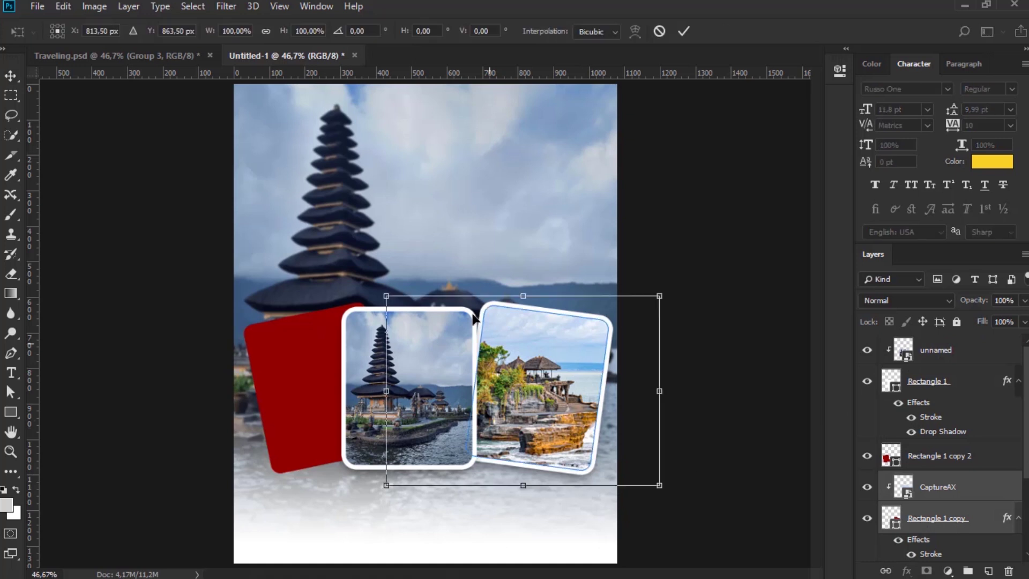
pyautogui.moveTo(395, 301); pyautogui.dragTo(410, 313)
pyautogui.moveTo(548, 346); pyautogui.dragTo(545, 347)
pyautogui.press('Return')
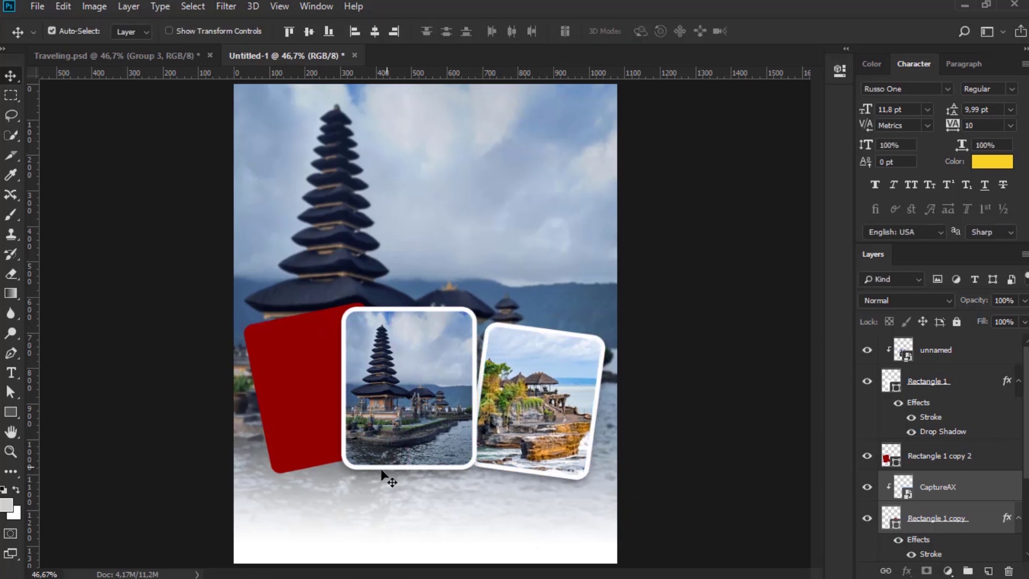
# Step: Place the images (2) beach picture from the Downloads folder directly above the Rectangle 1 copy 2 layer
pyautogui.click(285, 365)
pyautogui.moveTo(489, 557)
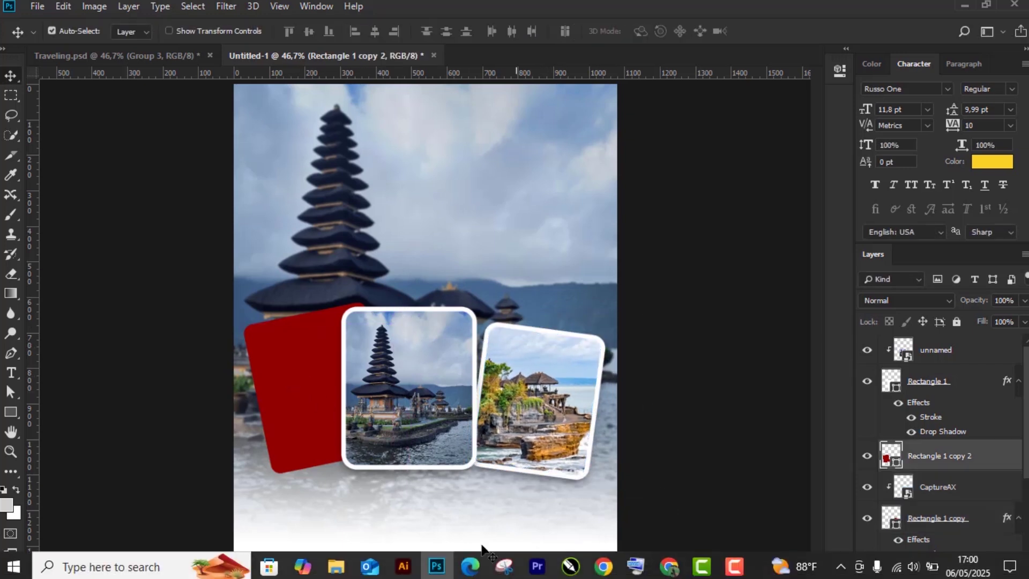
pyautogui.click(336, 567)
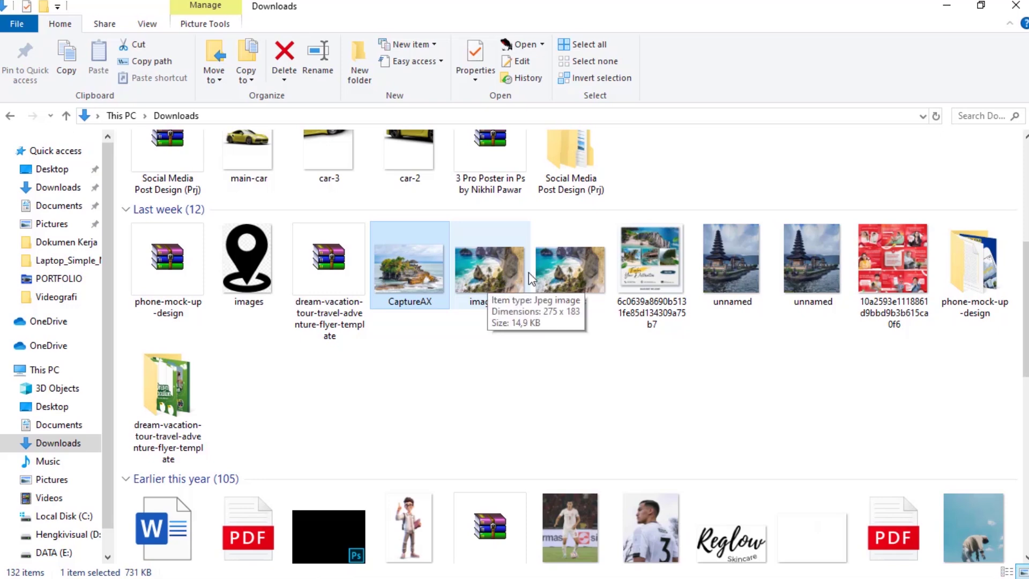
pyautogui.click(509, 307)
pyautogui.moveTo(509, 307); pyautogui.dragTo(425, 568)
pyautogui.moveTo(422, 476); pyautogui.dragTo(339, 388)
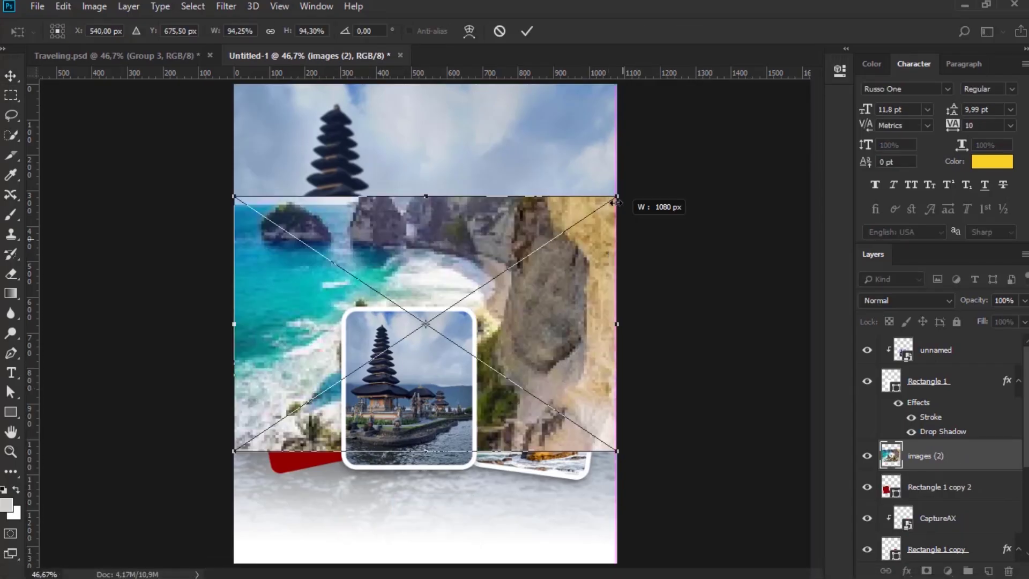
# Step: Scale the placed images (2) photo to about 67% and position it over the red left-hand frame
pyautogui.moveTo(610, 213); pyautogui.dragTo(395, 359)
pyautogui.moveTo(430, 319); pyautogui.dragTo(462, 296)
pyautogui.moveTo(200, 474); pyautogui.dragTo(188, 479)
pyautogui.press('Return')
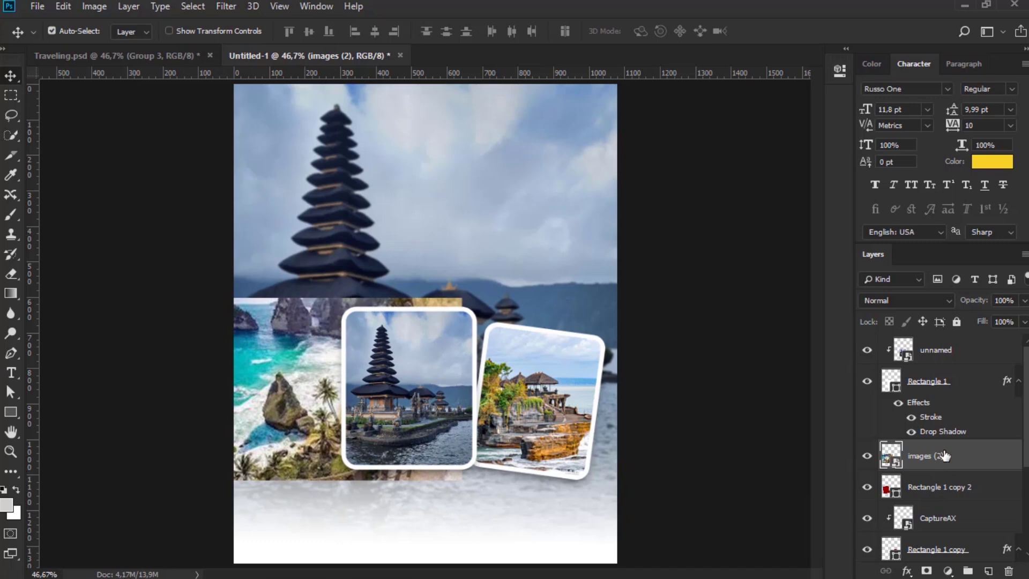
# Step: Clip the images (2) photo to Rectangle 1 copy 2 and scale it to about 65% so the beach and palms show
pyautogui.rightClick(944, 455)
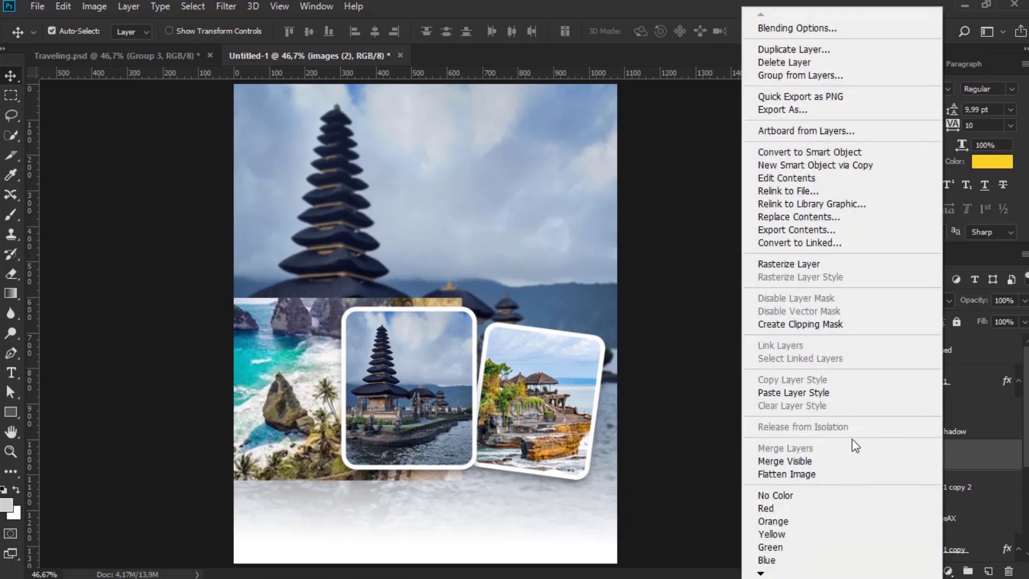
pyautogui.click(822, 326)
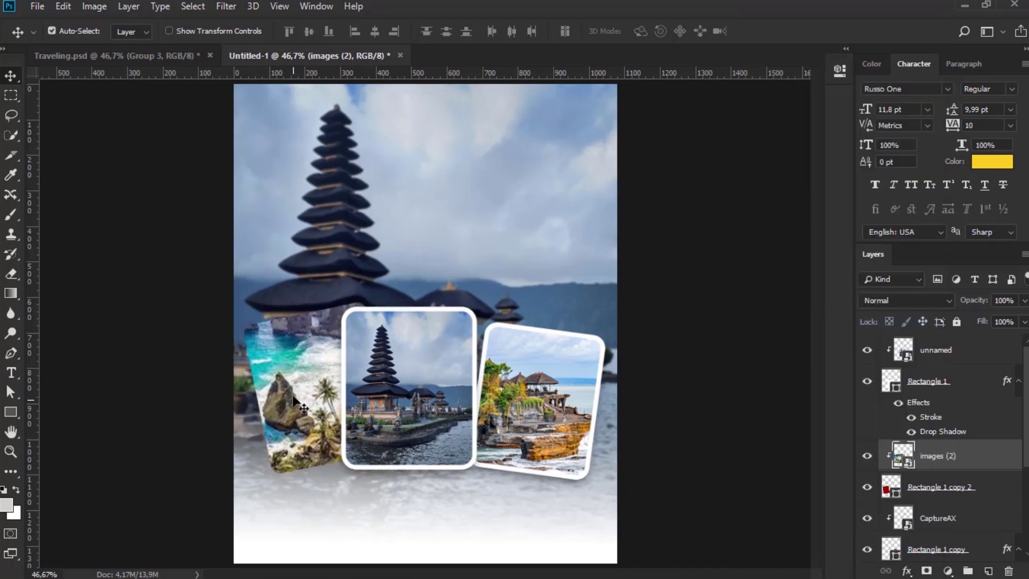
pyautogui.moveTo(268, 399); pyautogui.dragTo(280, 399)
pyautogui.hotkey('ctrl', 't')
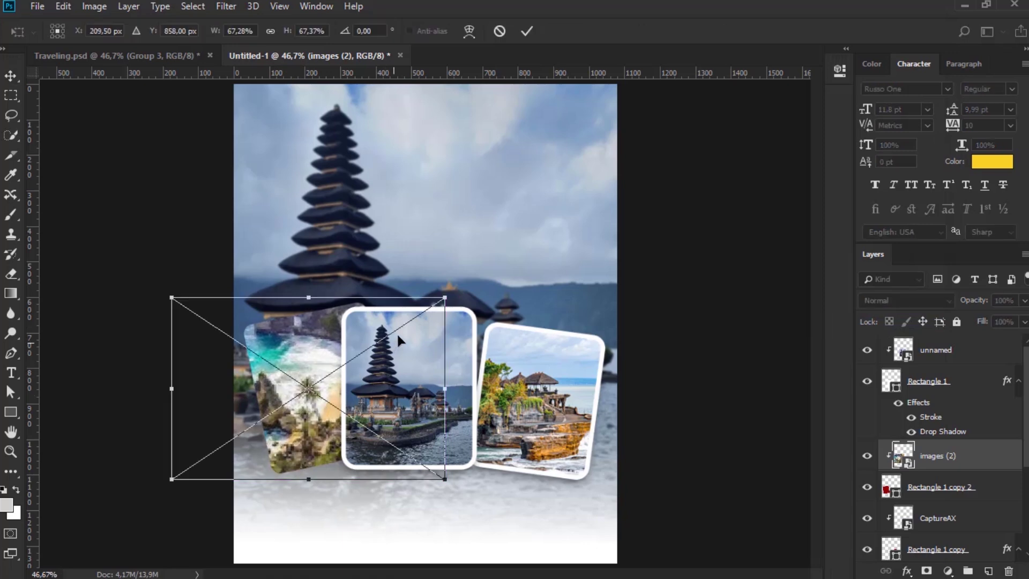
pyautogui.moveTo(444, 298); pyautogui.dragTo(436, 301)
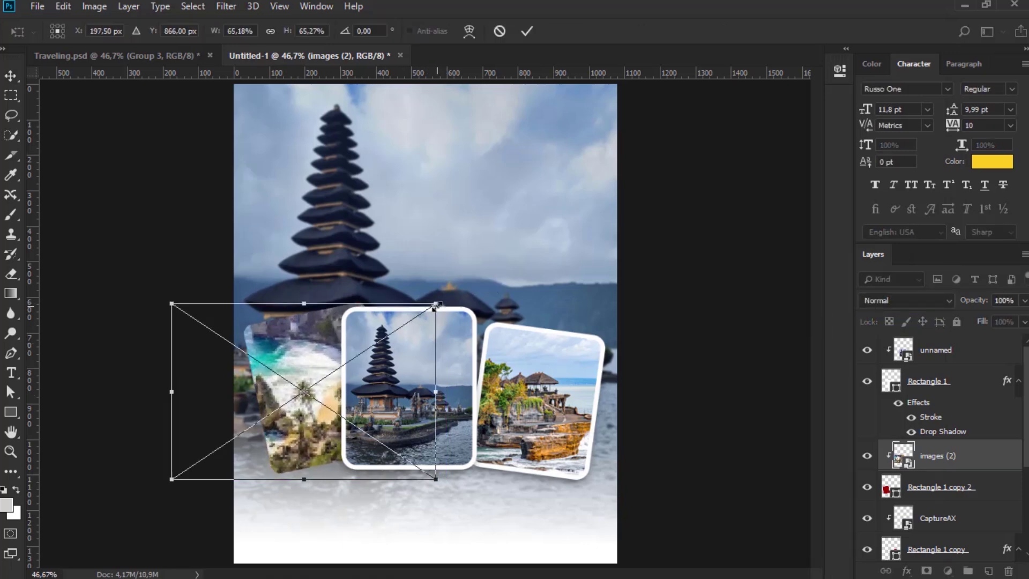
pyautogui.press('Return')
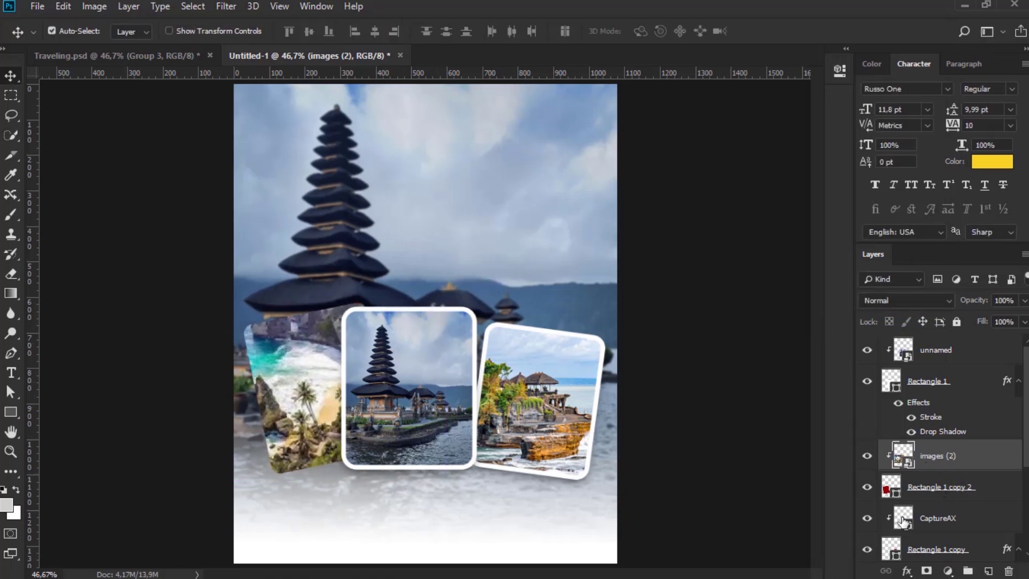
# Step: Paste the copied stroke and drop shadow layer style onto Rectangle 1 copy 2
pyautogui.click(930, 487)
pyautogui.rightClick(936, 490)
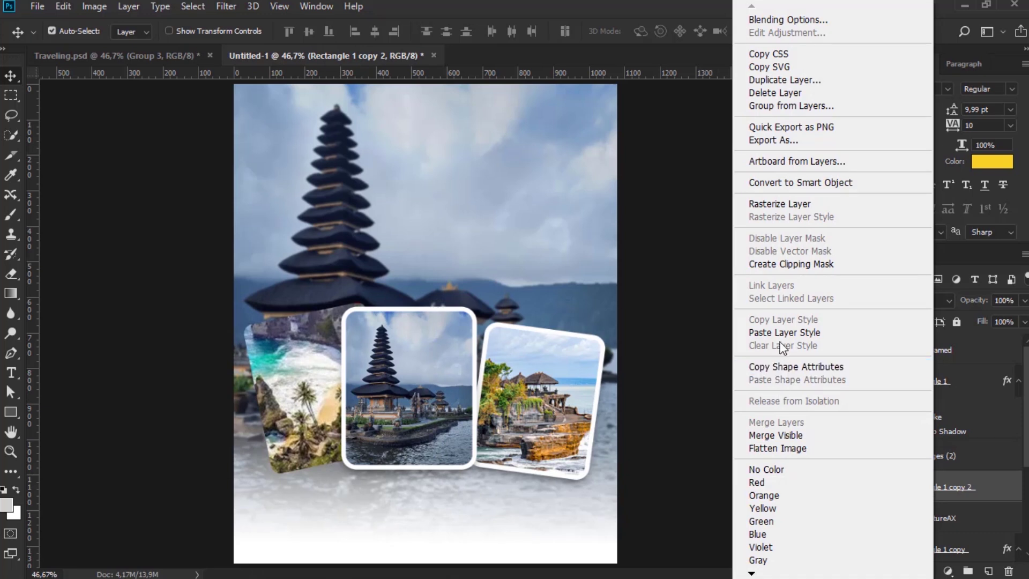
pyautogui.click(780, 333)
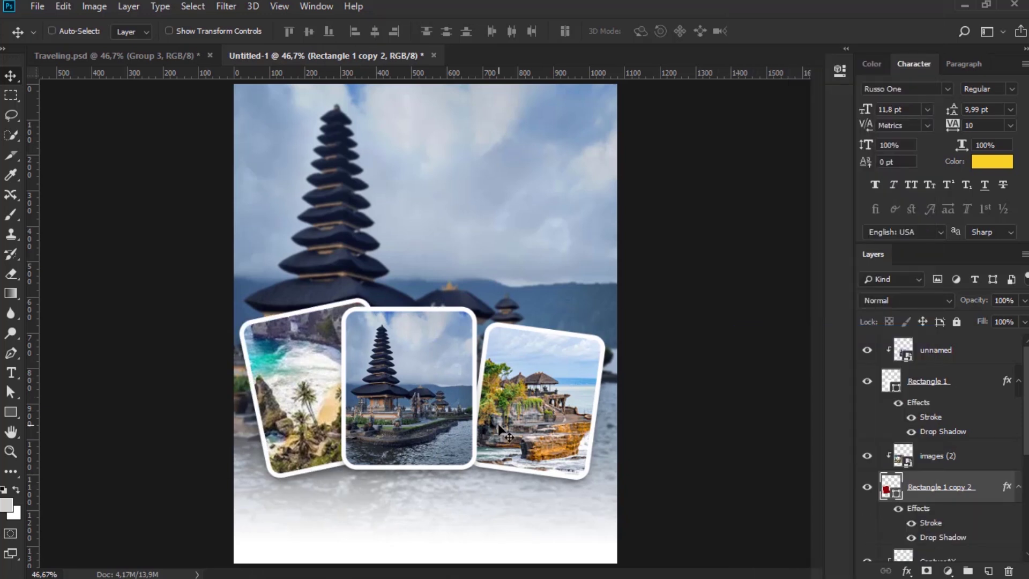
# Step: Scale Rectangle 1 copy 2 and the images (2) photo together to about 87% and move them slightly up and left
pyautogui.press('ctrl')
pyautogui.keyDown('ctrl'); pyautogui.click(942, 457); pyautogui.keyUp('ctrl')
pyautogui.hotkey('ctrl', 't')
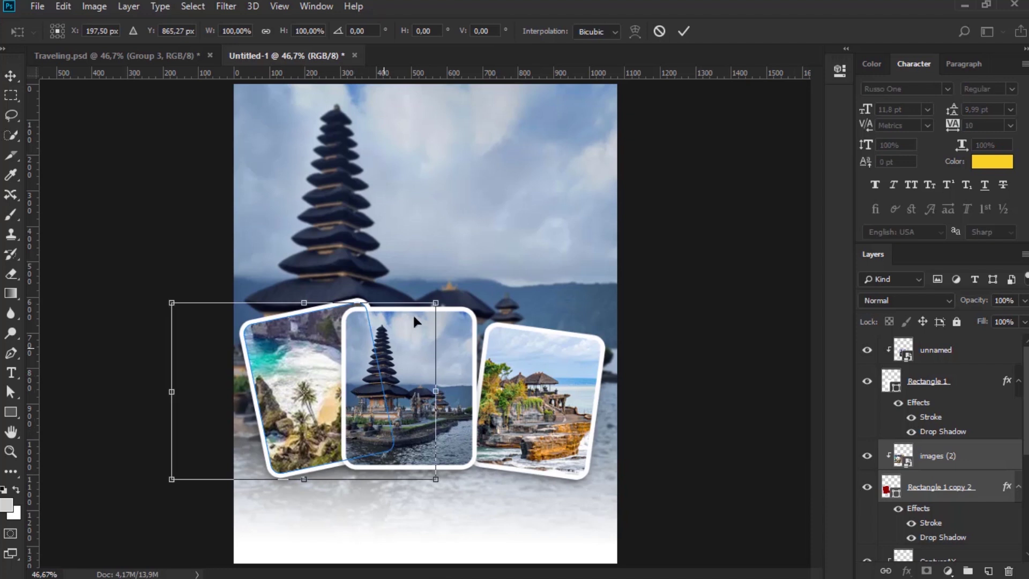
pyautogui.moveTo(434, 303); pyautogui.dragTo(398, 328)
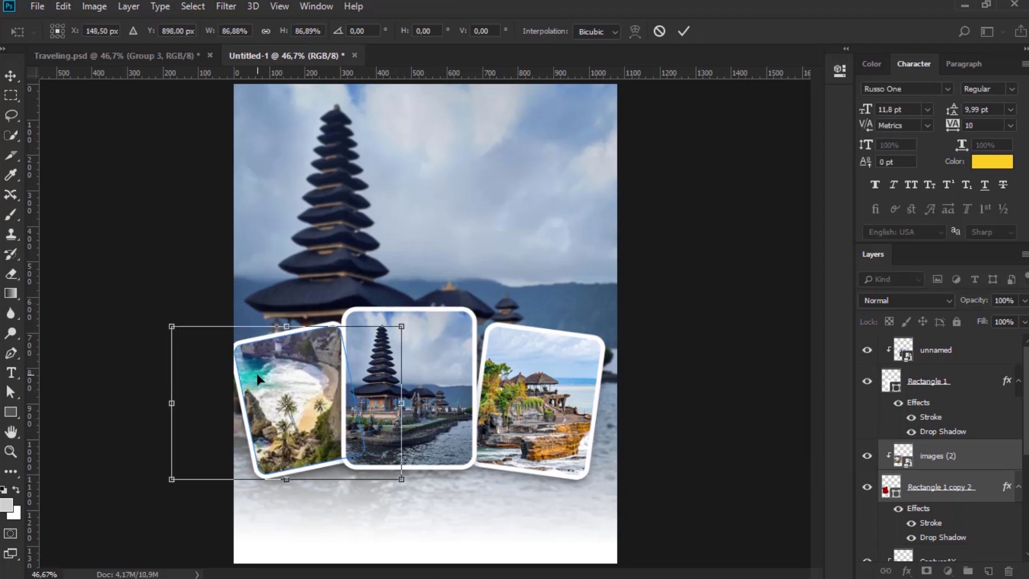
pyautogui.moveTo(257, 378); pyautogui.dragTo(252, 363)
pyautogui.press('Return')
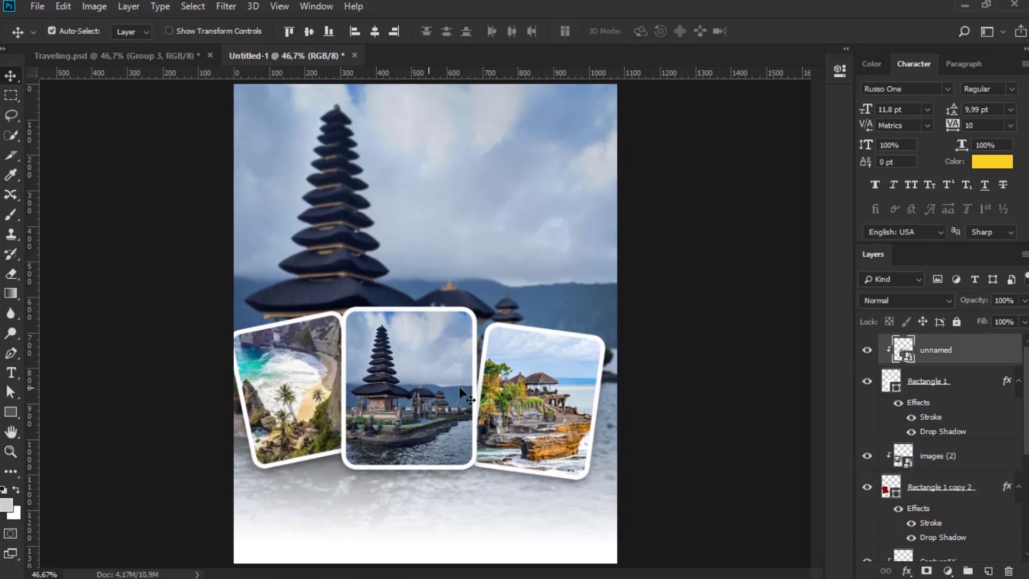
pyautogui.click(946, 393)
pyautogui.hotkey('ctrl', 't')
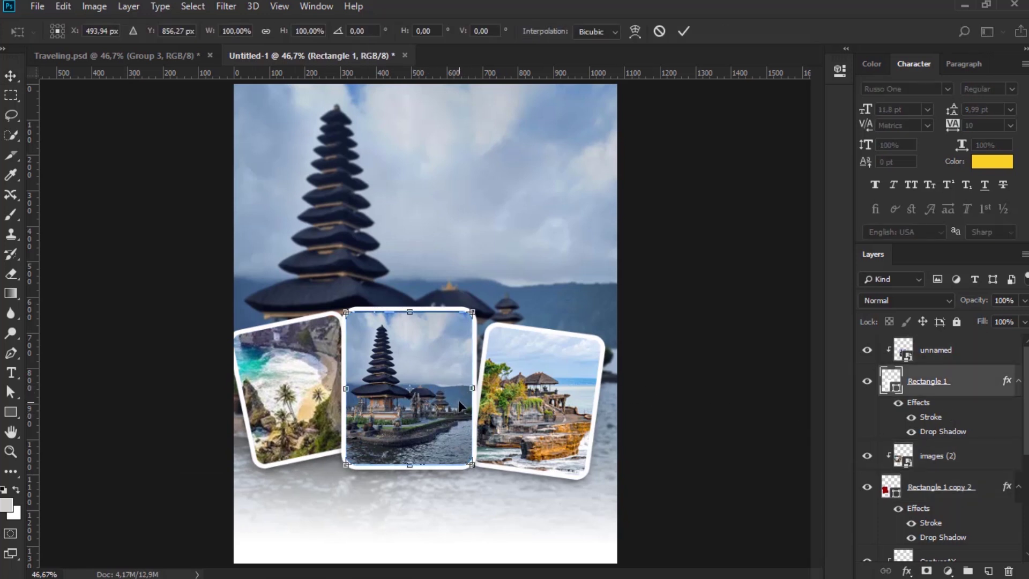
pyautogui.press('Return')
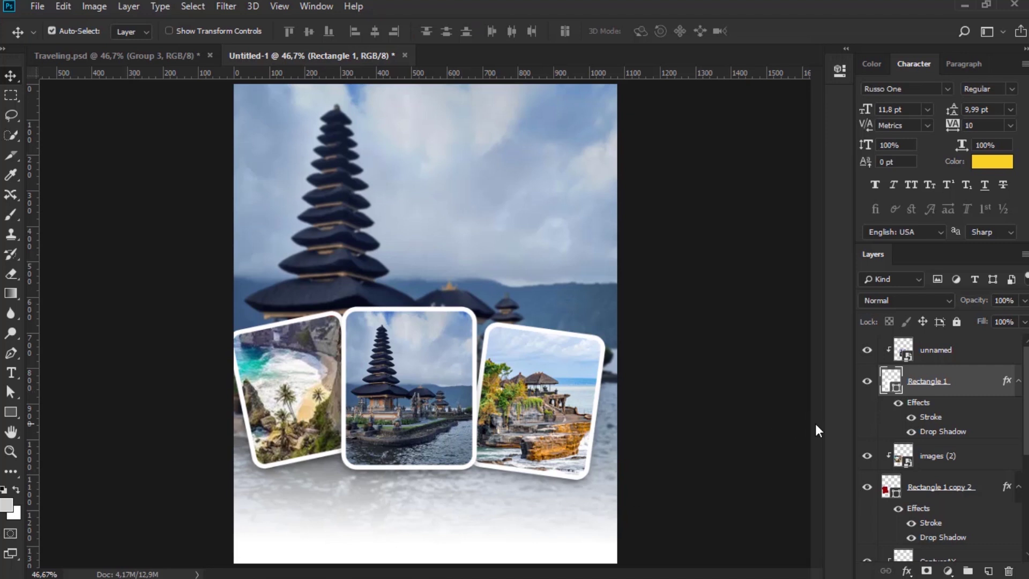
# Step: Rotate the images (2) photo and Rectangle 1 copy 2 together about 6.8° clockwise, keeping them beside the centre frame
pyautogui.click(944, 455)
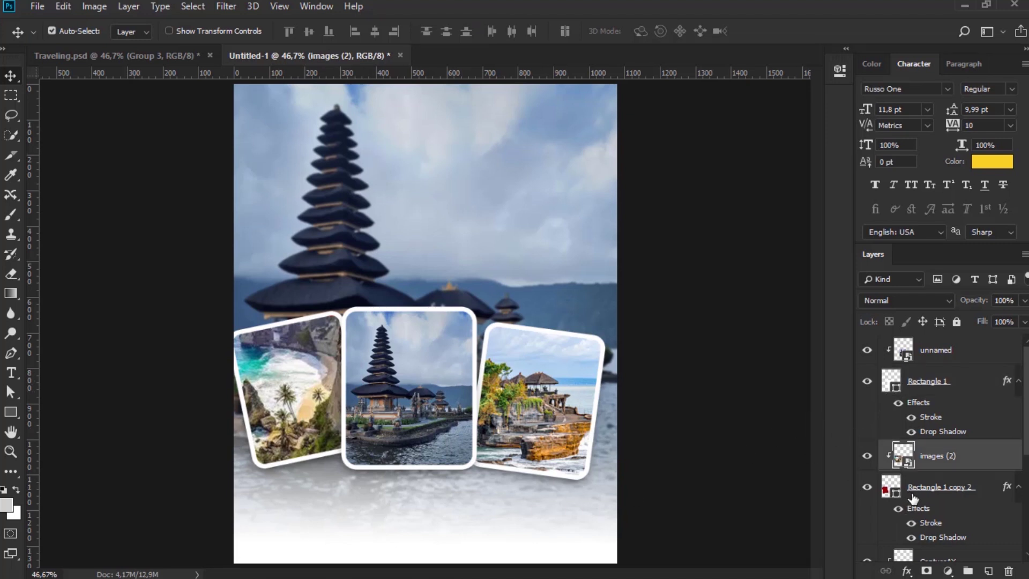
pyautogui.keyDown('ctrl'); pyautogui.click(911, 491); pyautogui.keyUp('ctrl')
pyautogui.hotkey('ctrl', 't')
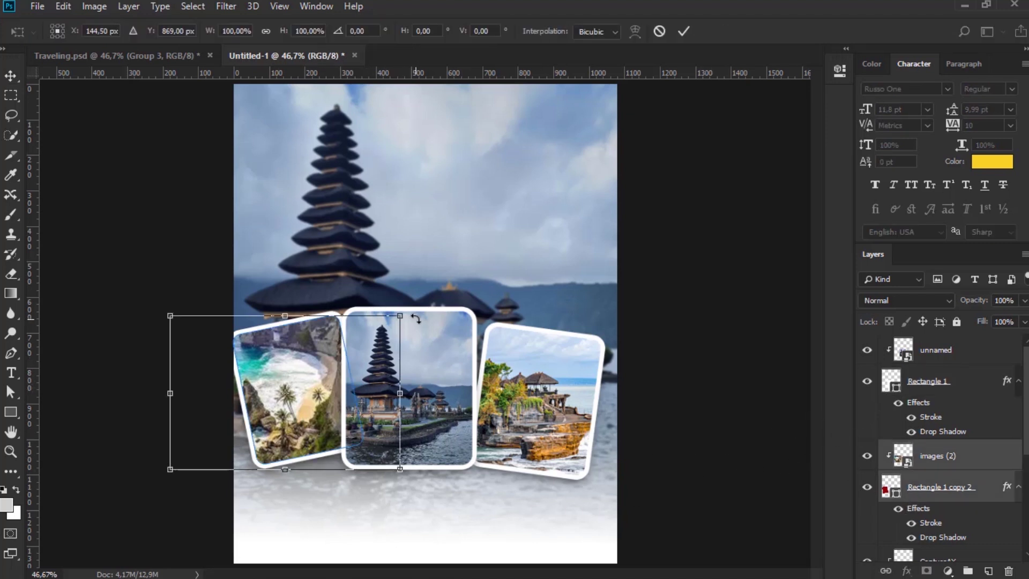
pyautogui.moveTo(416, 319); pyautogui.dragTo(424, 335)
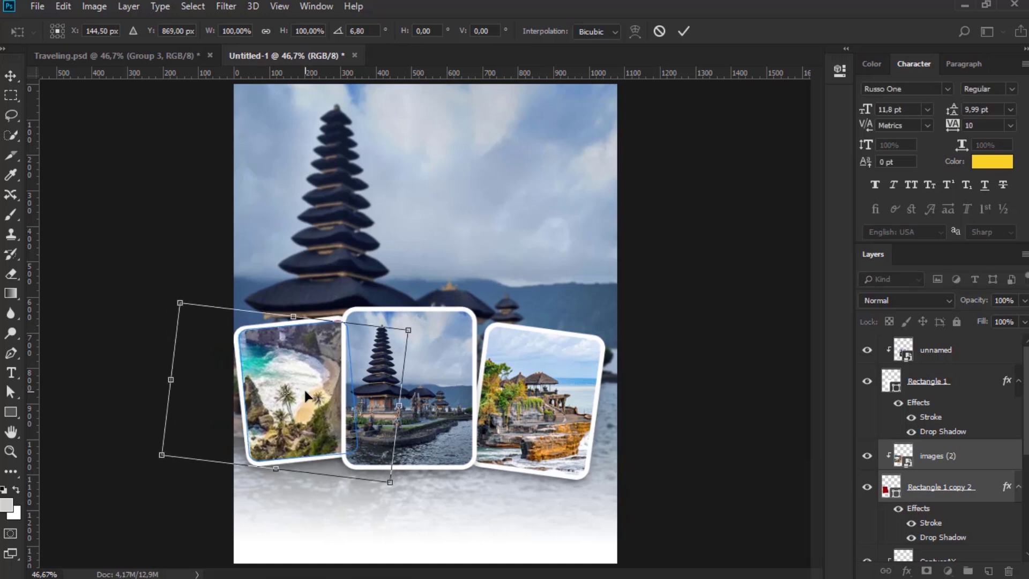
pyautogui.moveTo(305, 392); pyautogui.dragTo(304, 394)
pyautogui.press('Return')
# Step: Scale all three photo frames with their clipped pictures down together slightly and centre the group horizontally on the poster
pyautogui.click(954, 358)
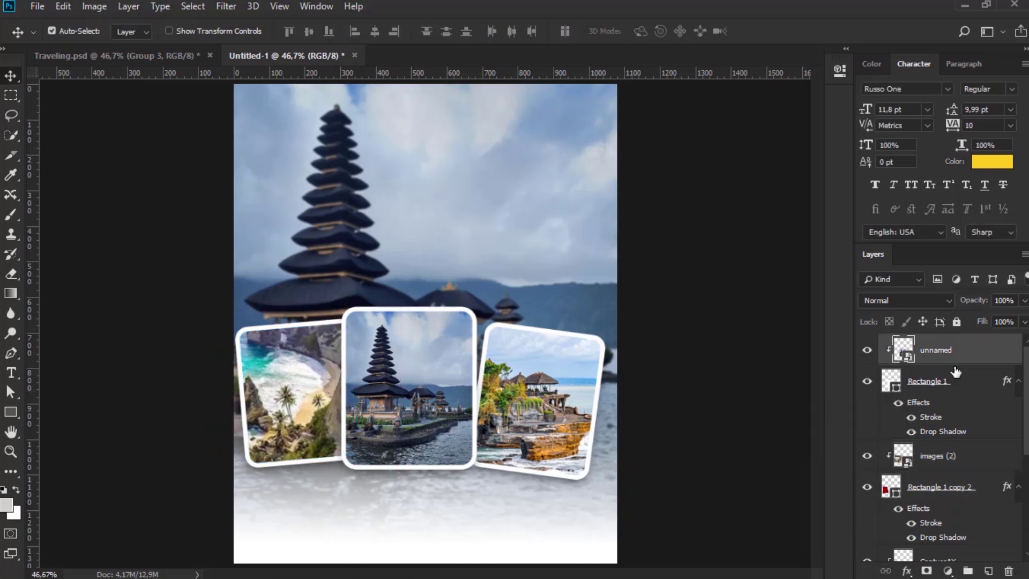
pyautogui.scroll(-2, 960, 455)
pyautogui.keyDown('shift'); pyautogui.click(962, 536); pyautogui.keyUp('shift')
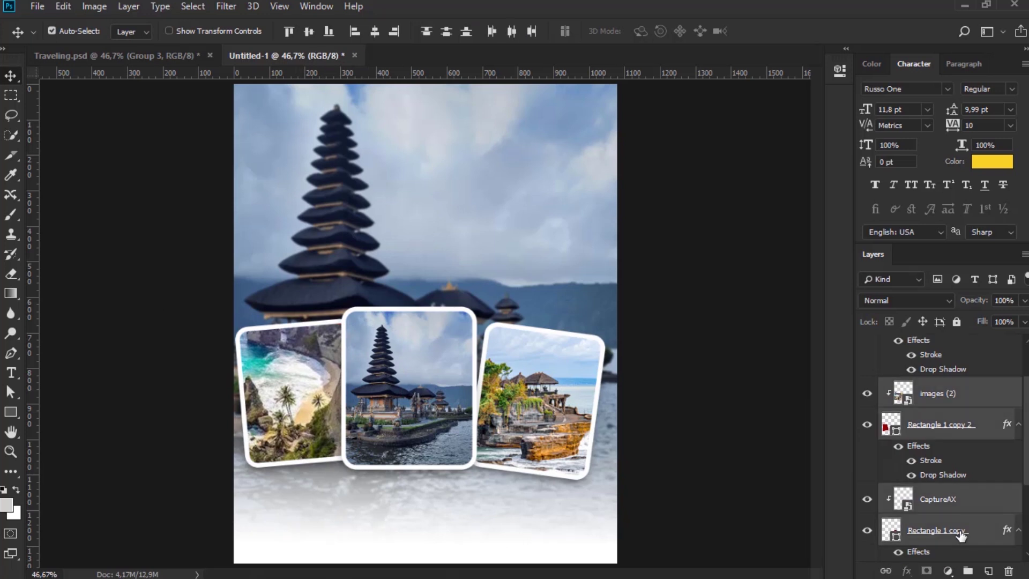
pyautogui.hotkey('ctrl', 't')
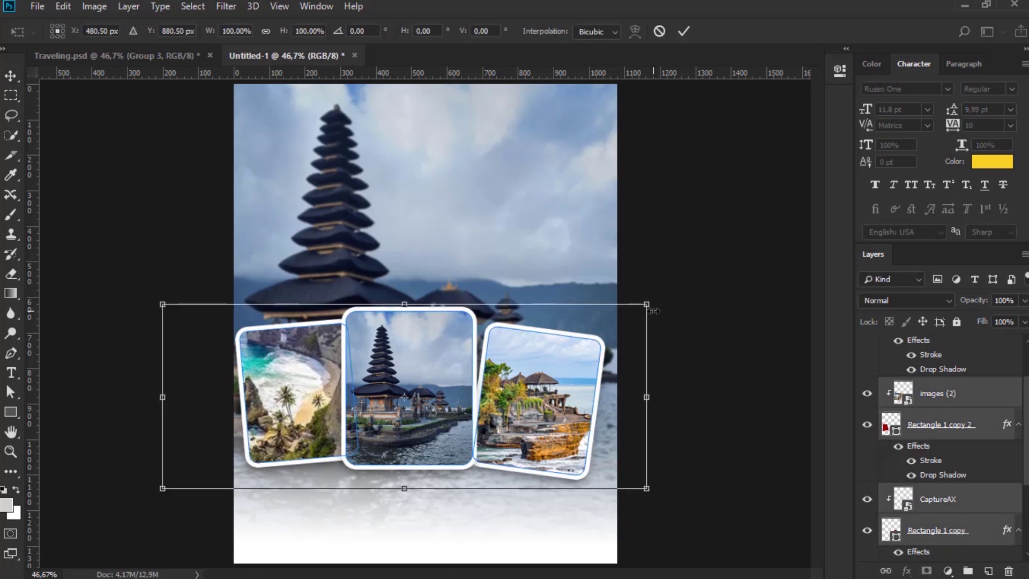
pyautogui.moveTo(646, 304); pyautogui.dragTo(602, 321)
pyautogui.moveTo(533, 369); pyautogui.dragTo(551, 364)
pyautogui.press('Return')
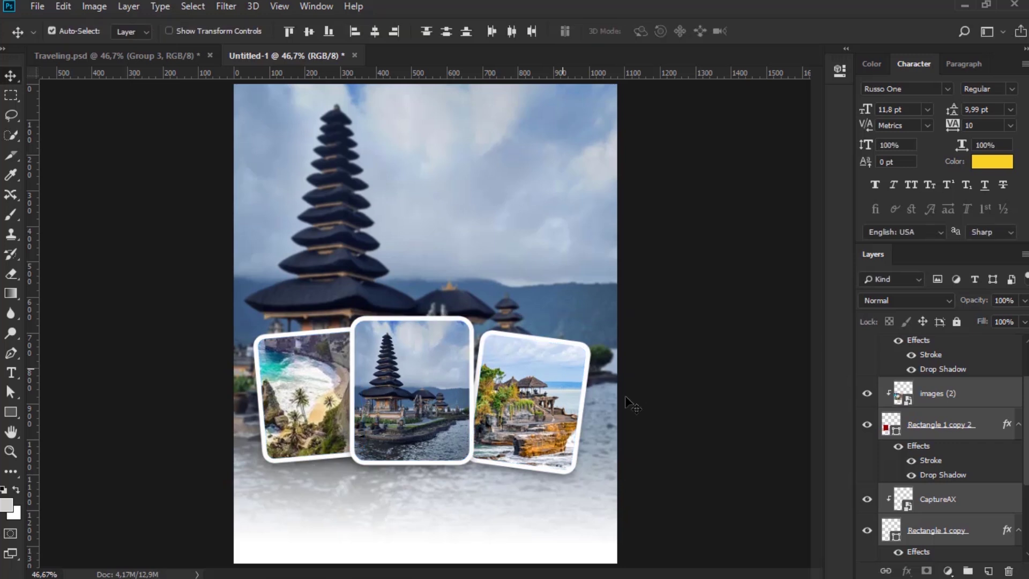
# Step: Move the CaptureAX photo and Rectangle 1 copy together about 23 px right and 8 px up
pyautogui.click(937, 535)
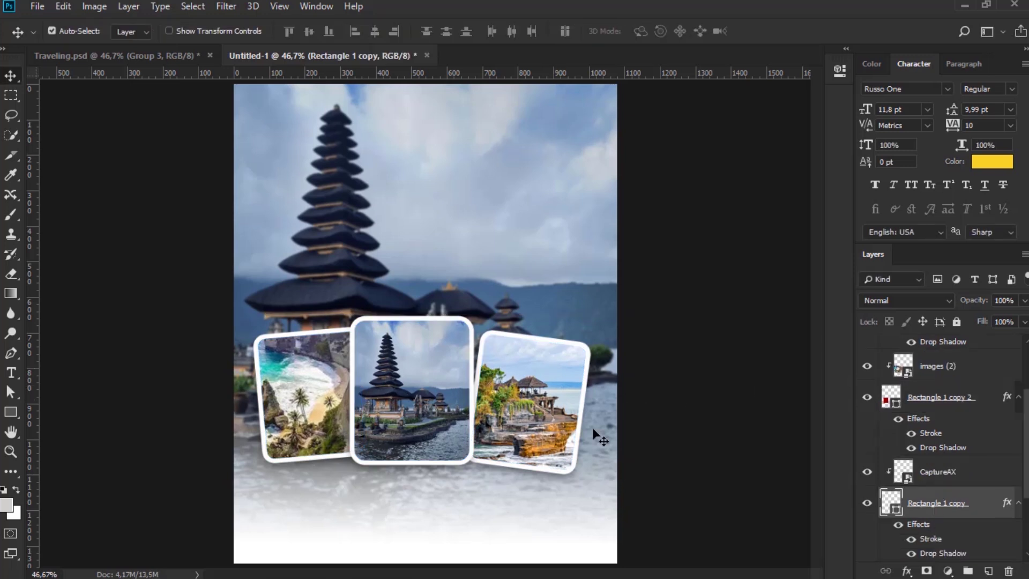
pyautogui.click(559, 404)
pyautogui.keyDown('ctrl'); pyautogui.click(943, 513); pyautogui.keyUp('ctrl')
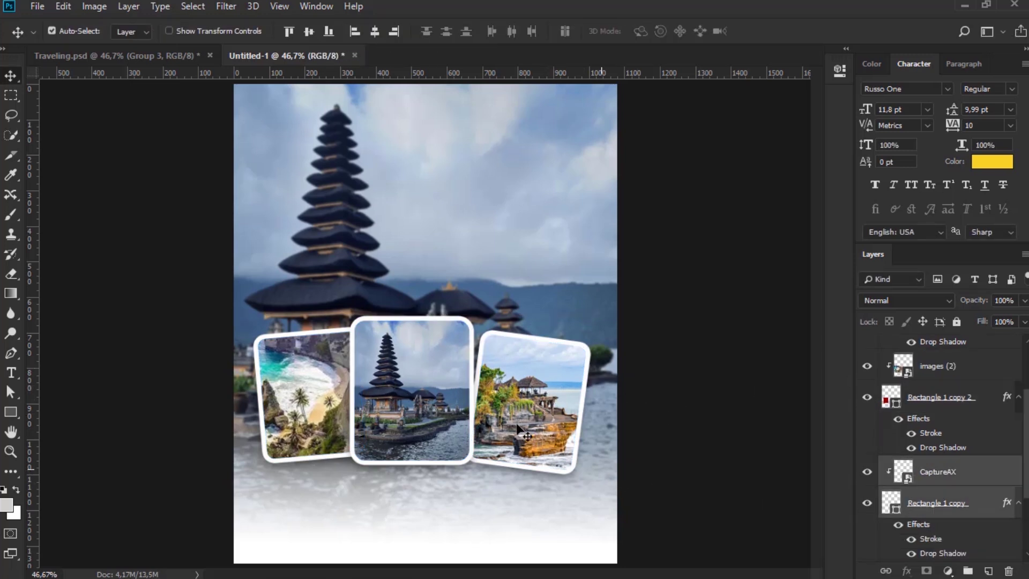
pyautogui.hotkey('ctrl', 't')
pyautogui.moveTo(507, 392); pyautogui.dragTo(509, 380)
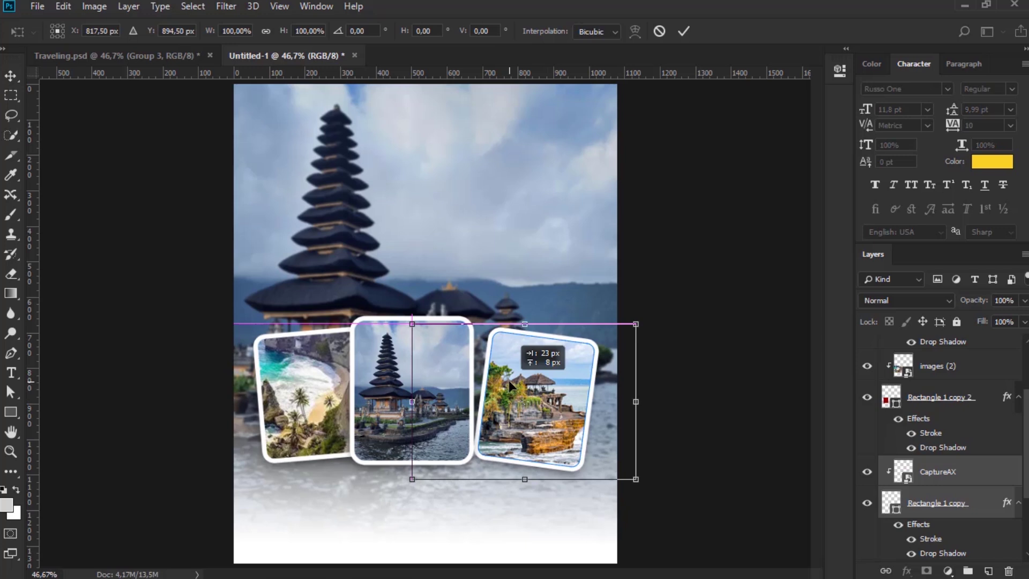
pyautogui.press('Return')
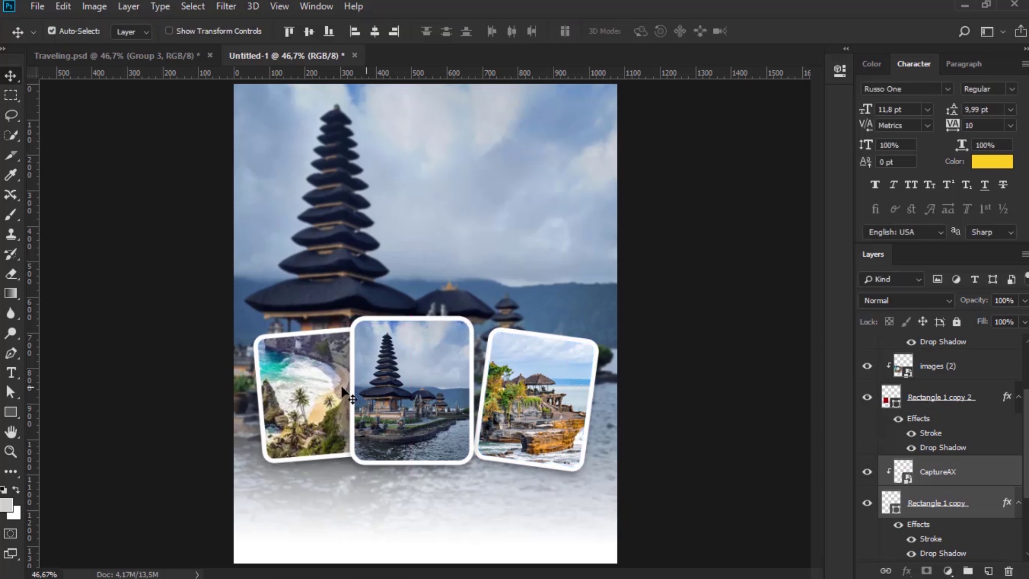
# Step: Move the images (2) photo and Rectangle 1 copy 2 together left from behind the centre frame, using Traveling.psd as the layout reference
pyautogui.click(312, 398)
pyautogui.keyDown('shift'); pyautogui.click(915, 406); pyautogui.keyUp('shift')
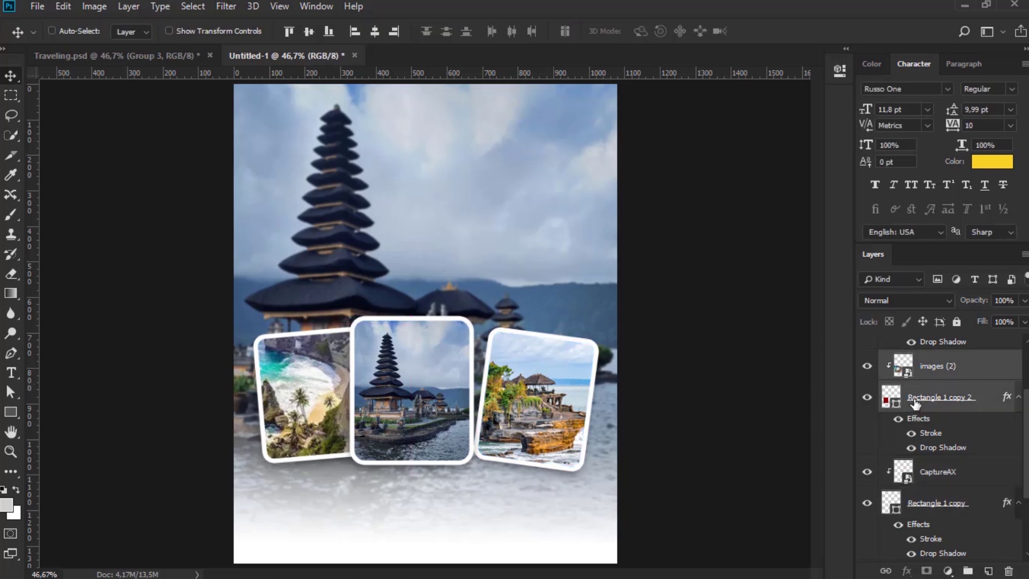
pyautogui.hotkey('ctrl', 't')
pyautogui.moveTo(440, 310); pyautogui.dragTo(430, 307)
pyautogui.click(144, 57)
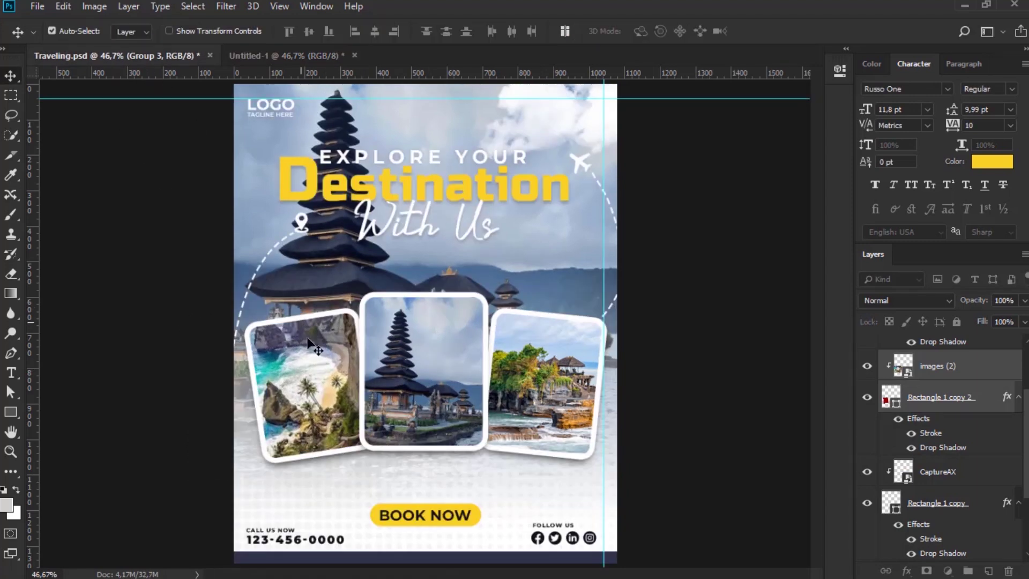
pyautogui.moveTo(308, 161); pyautogui.dragTo(328, 235)
pyautogui.moveTo(331, 366); pyautogui.dragTo(315, 366)
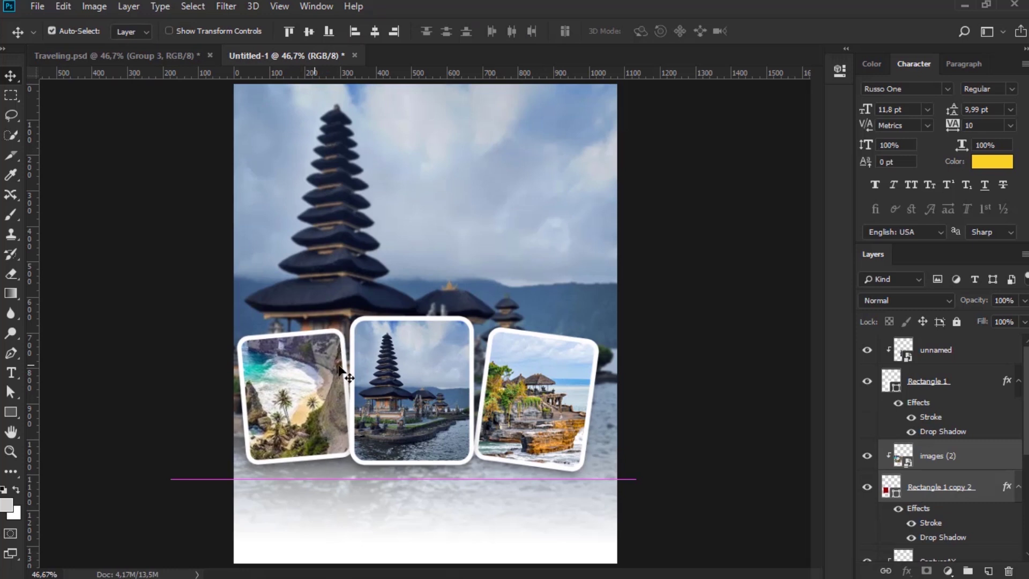
# Step: Rotate the images (2) photo and Rectangle 1 copy 2 together slightly counter-clockwise and nudge them down and right
pyautogui.hotkey('ctrl', 't')
pyautogui.moveTo(415, 309)
pyautogui.mouseDown()
pyautogui.moveTo(399, 303)
pyautogui.moveTo(412, 309)
pyautogui.mouseUp()
pyautogui.moveTo(331, 367); pyautogui.dragTo(336, 366)
pyautogui.press('Return')
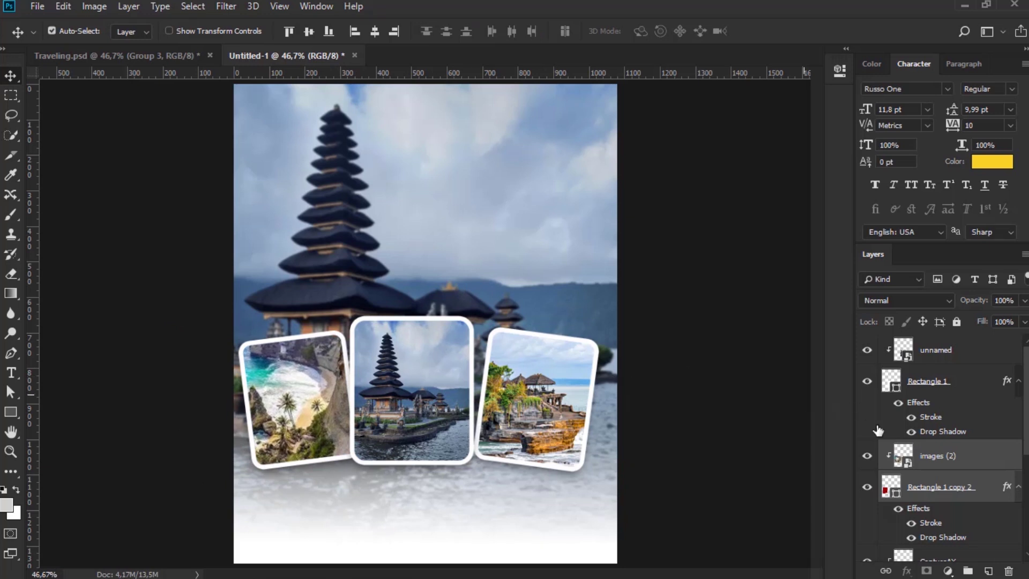
# Step: Move the CaptureAX photo and Rectangle 1 copy together about 23 px left, closer behind the centre frame
pyautogui.click(917, 556)
pyautogui.scroll(-1, 927, 543)
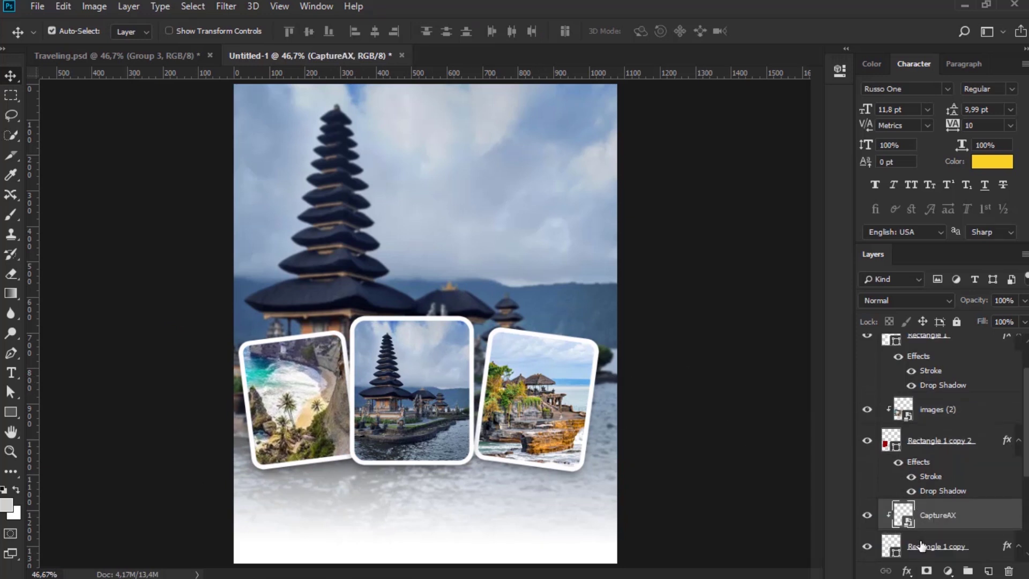
pyautogui.keyDown('shift'); pyautogui.click(926, 547); pyautogui.keyUp('shift')
pyautogui.hotkey('ctrl', 't')
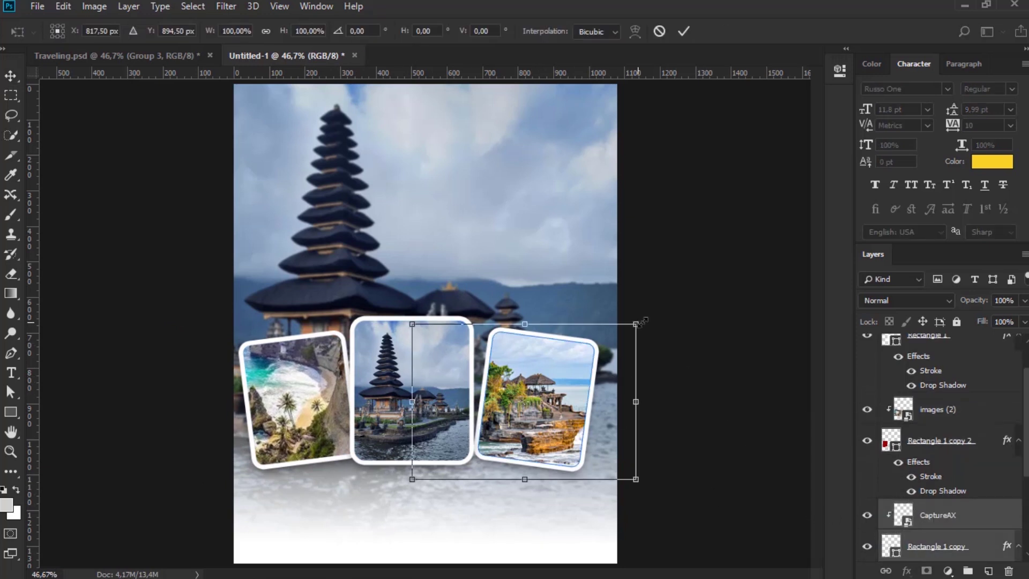
pyautogui.moveTo(643, 321); pyautogui.dragTo(637, 326)
pyautogui.hotkey('ctrl', 'z')
pyautogui.moveTo(567, 366); pyautogui.dragTo(558, 370)
pyautogui.press('Return')
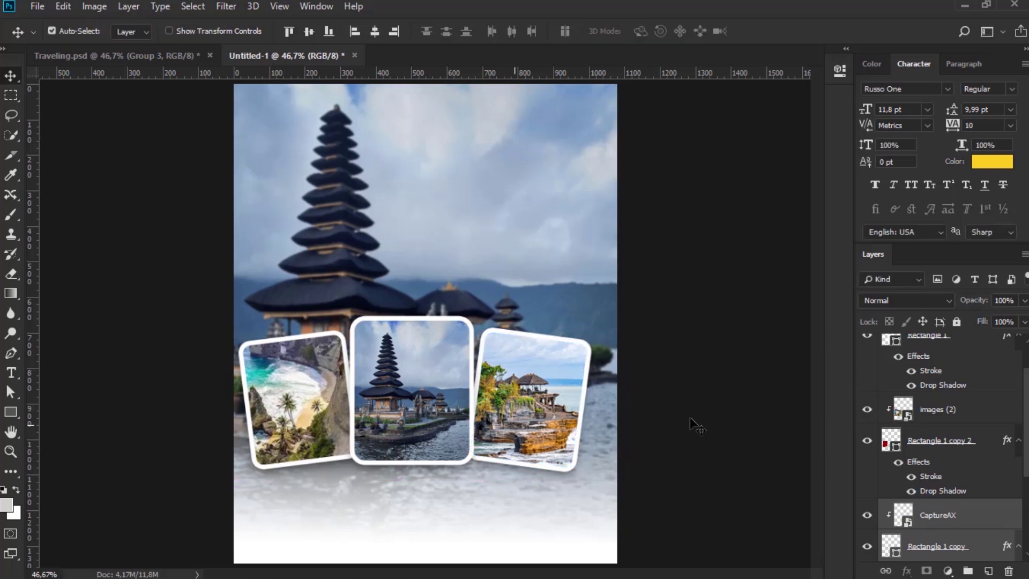
# Step: Group all three photo frames with their clipped pictures, and toggle the group's visibility to check its contents
pyautogui.scroll(2, 943, 400)
pyautogui.click(941, 357)
pyautogui.scroll(-5, 936, 456)
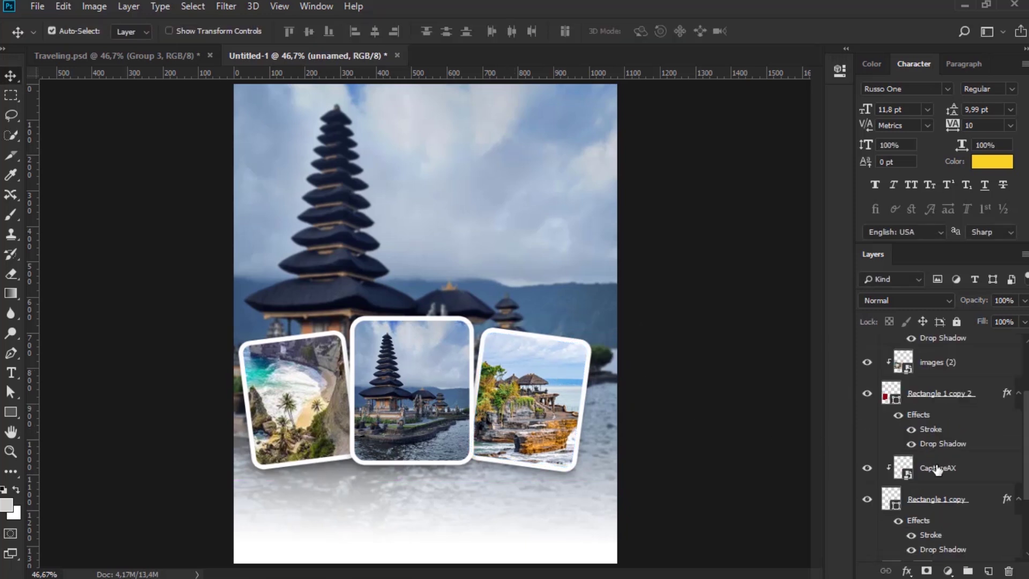
pyautogui.keyDown('shift'); pyautogui.click(945, 475); pyautogui.keyUp('shift')
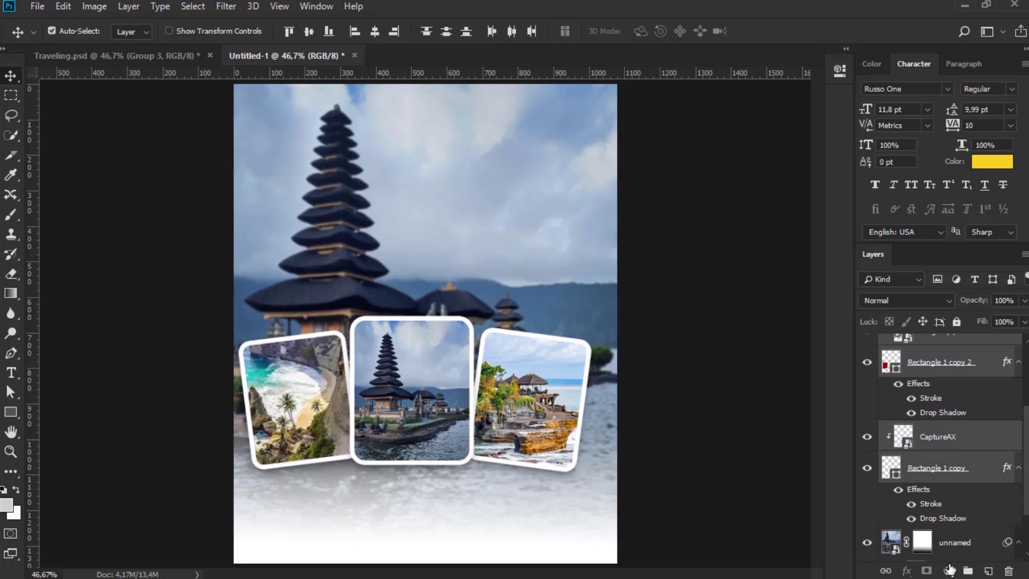
pyautogui.click(967, 571)
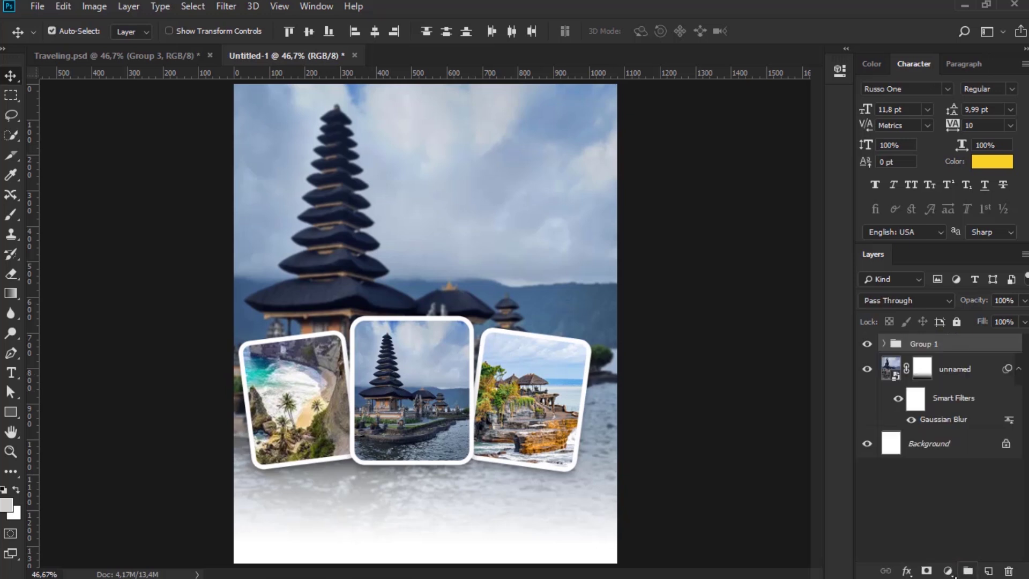
pyautogui.click(865, 346)
pyautogui.click(866, 346)
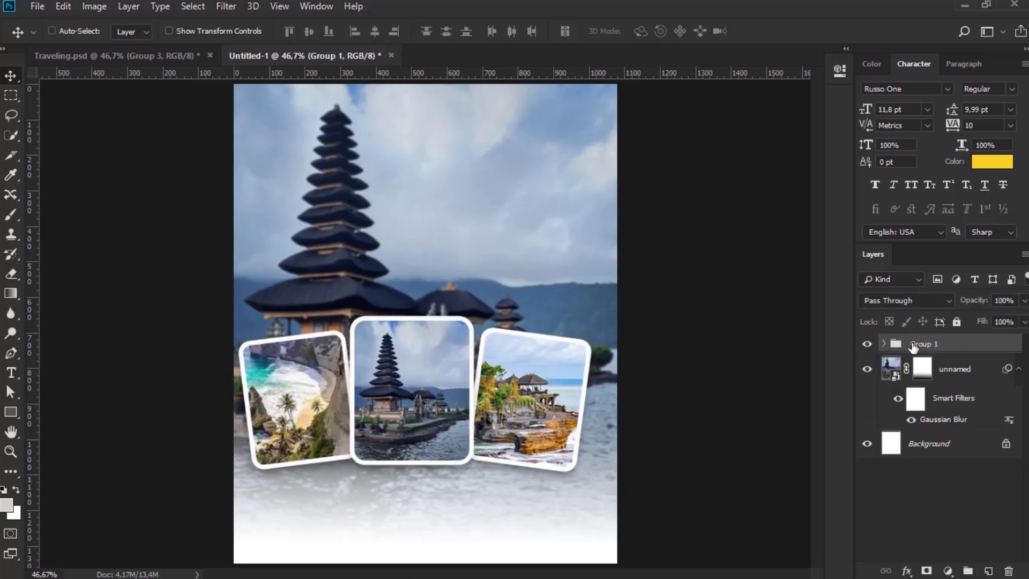
# Step: Move the photo frame group right to the middle of the poster and compare the arrangement with Traveling.psd
pyautogui.hotkey('ctrl', 't')
pyautogui.moveTo(499, 379); pyautogui.dragTo(510, 379)
pyautogui.press('Return')
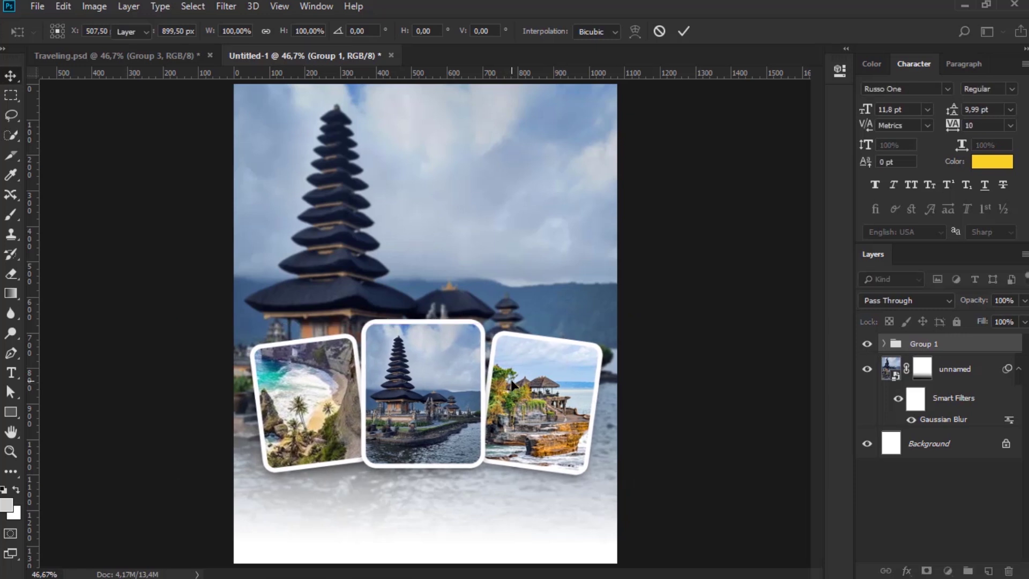
pyautogui.click(191, 54)
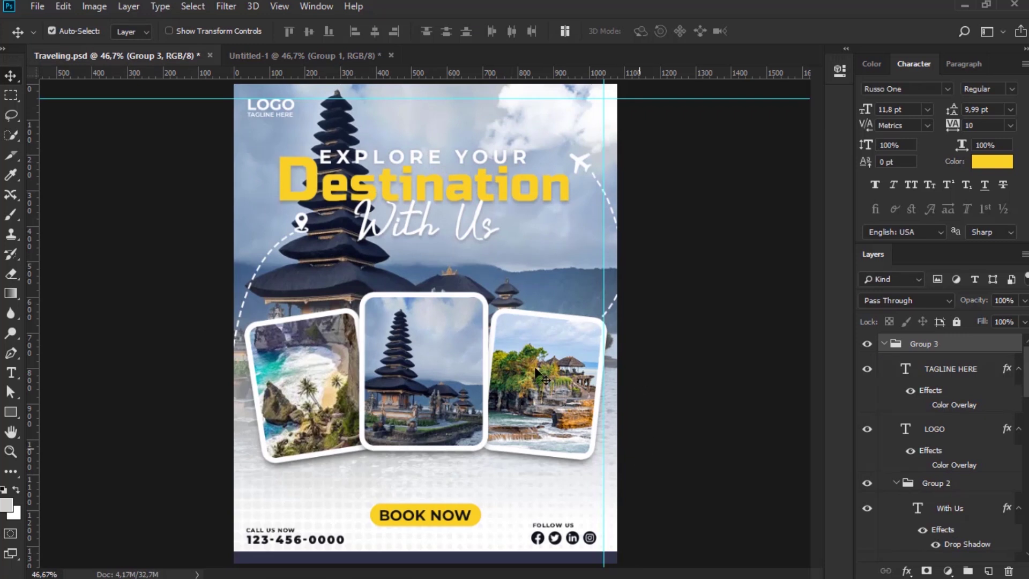
pyautogui.click(306, 56)
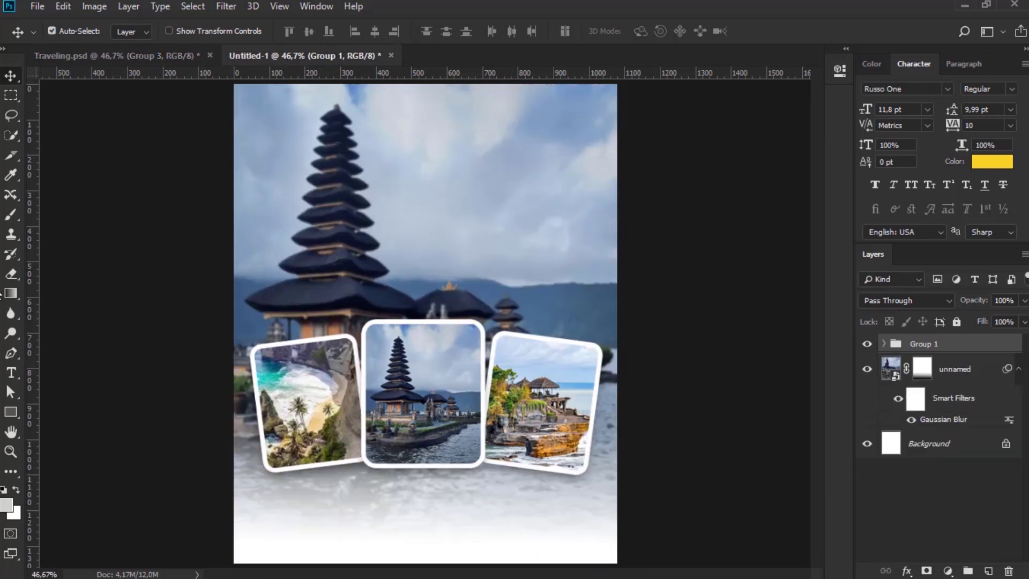
# Step: Add the yellow Russo One text "Destination" and place it over the temple tower, above the photo frames
pyautogui.click(11, 374)
pyautogui.click(355, 129)
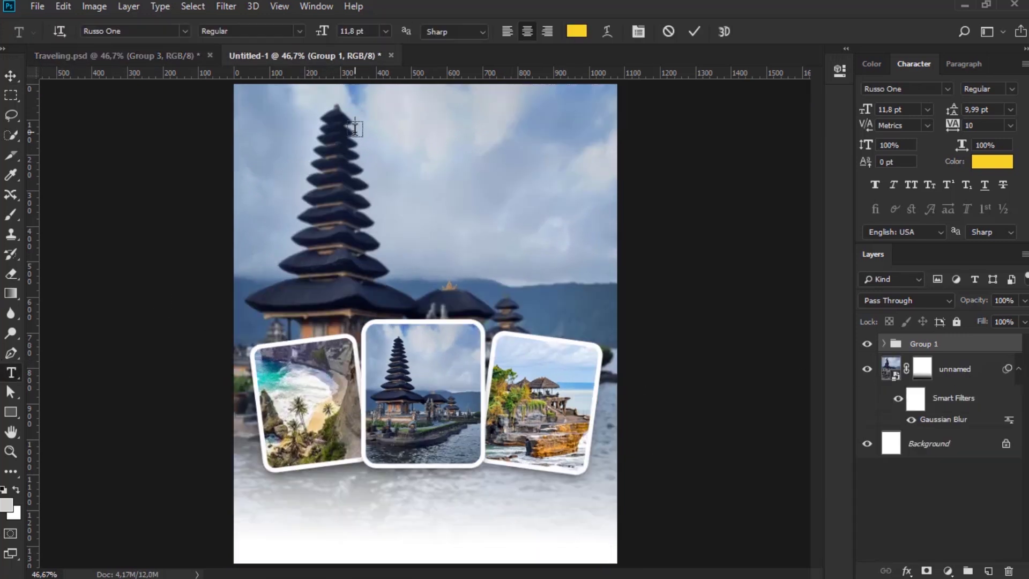
pyautogui.write('Des')
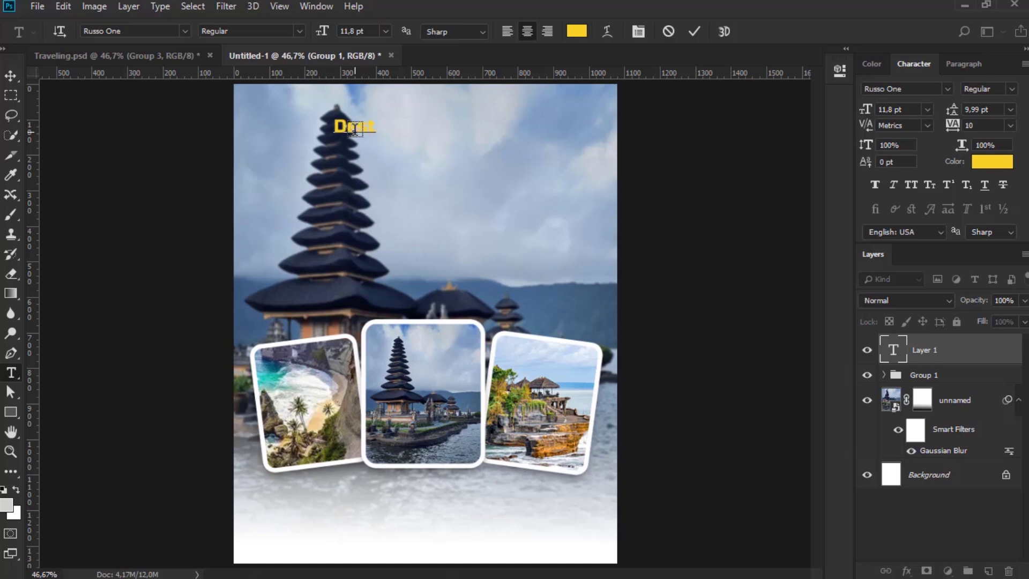
pyautogui.write('tination')
pyautogui.click(11, 76)
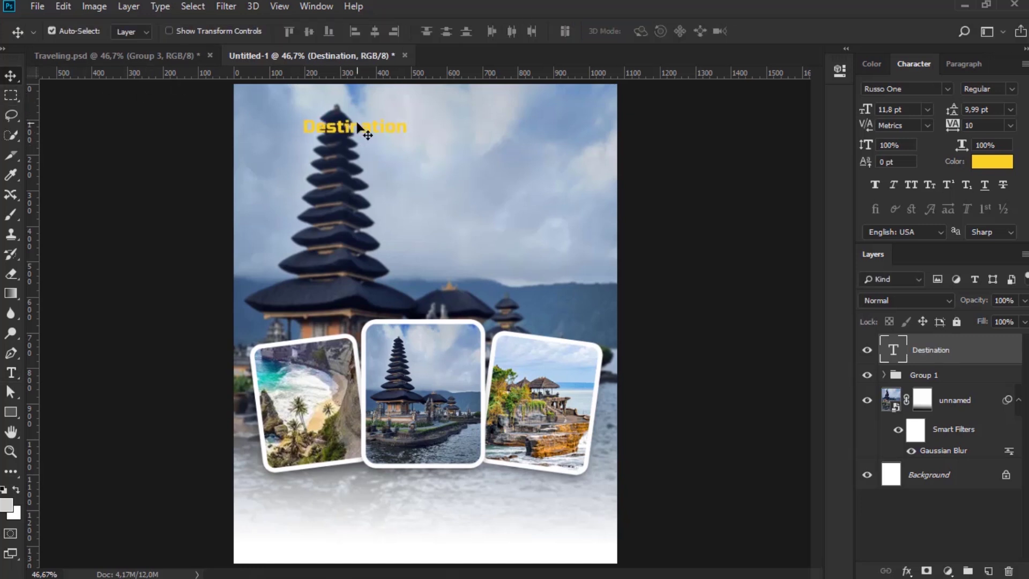
pyautogui.moveTo(365, 127); pyautogui.dragTo(377, 223)
pyautogui.doubleClick(900, 357)
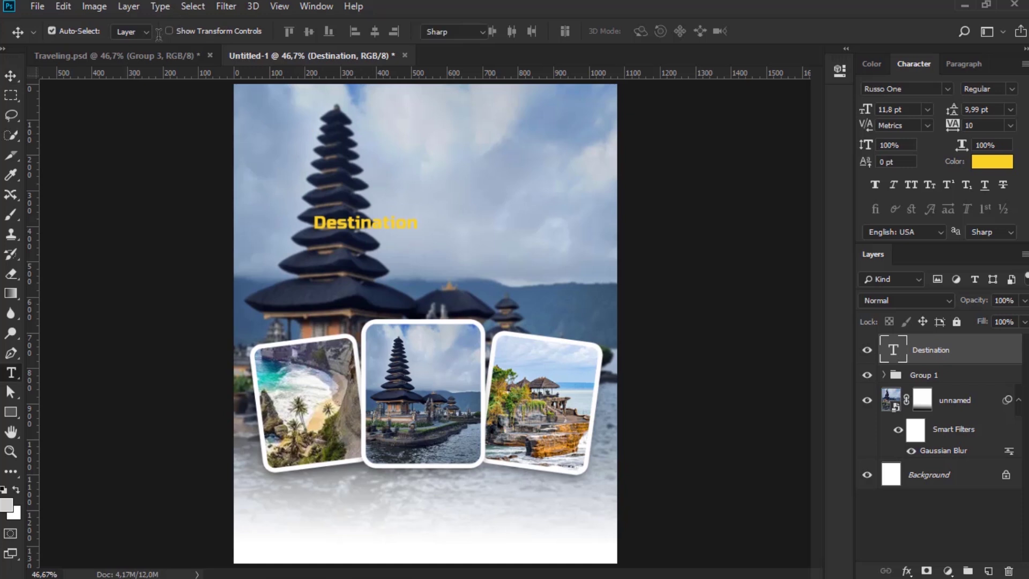
pyautogui.click(11, 76)
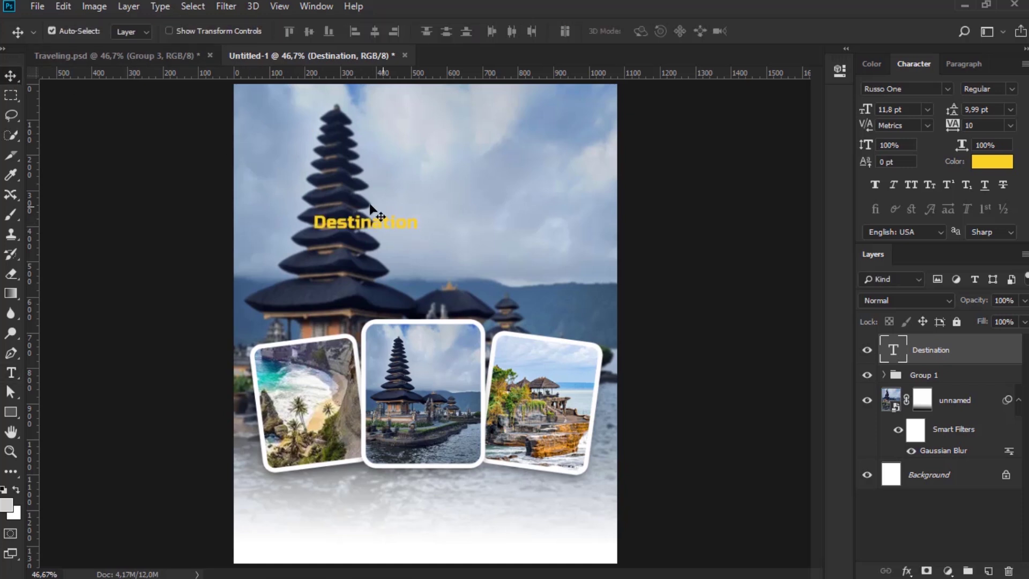
pyautogui.doubleClick(893, 351)
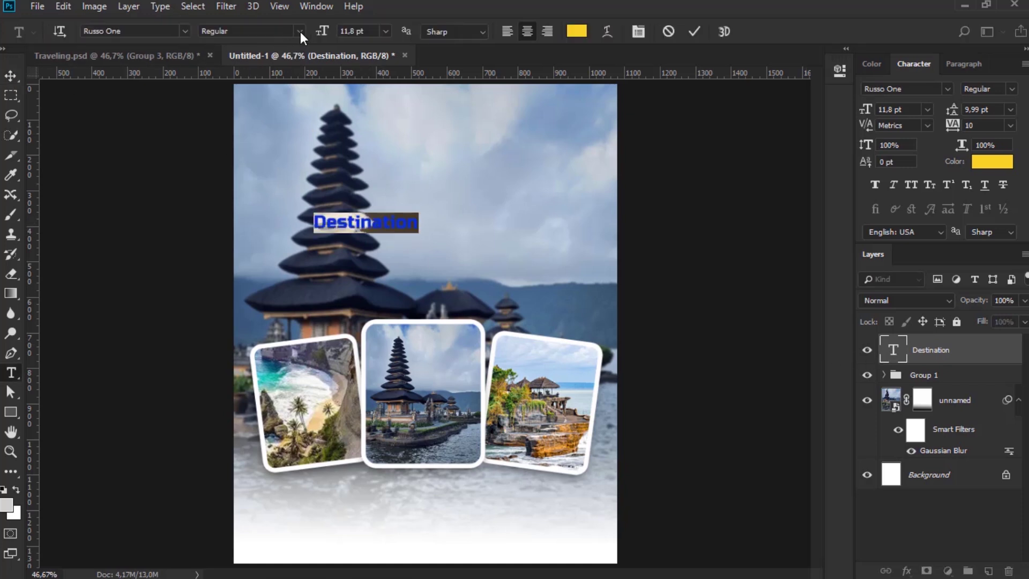
pyautogui.click(300, 31)
pyautogui.click(11, 76)
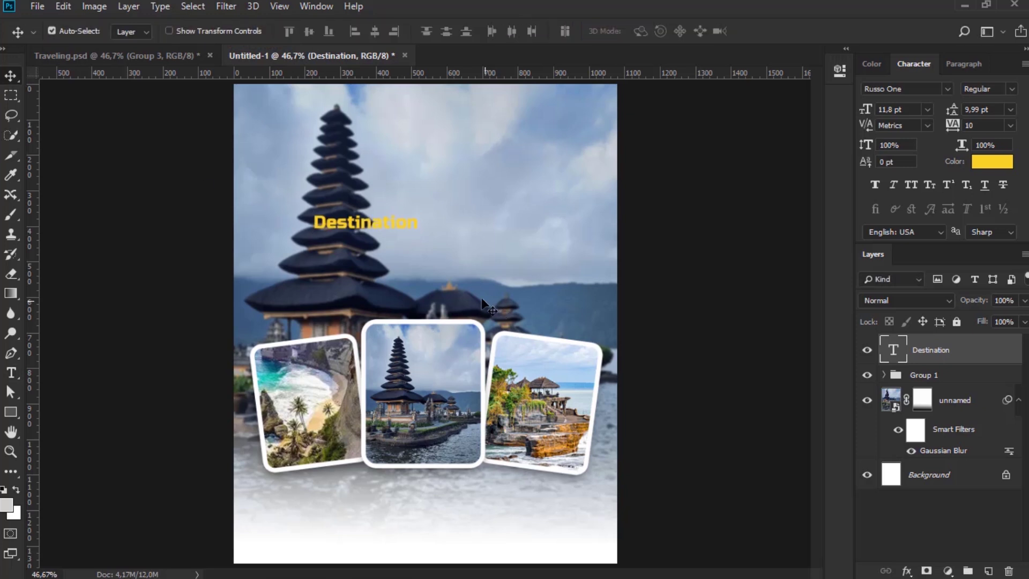
# Step: Scale the "Destination" text to about 283% and centre it horizontally on the canvas in the sky area
pyautogui.hotkey('ctrl', 't')
pyautogui.moveTo(418, 213); pyautogui.dragTo(609, 179)
pyautogui.moveTo(531, 212); pyautogui.dragTo(497, 204)
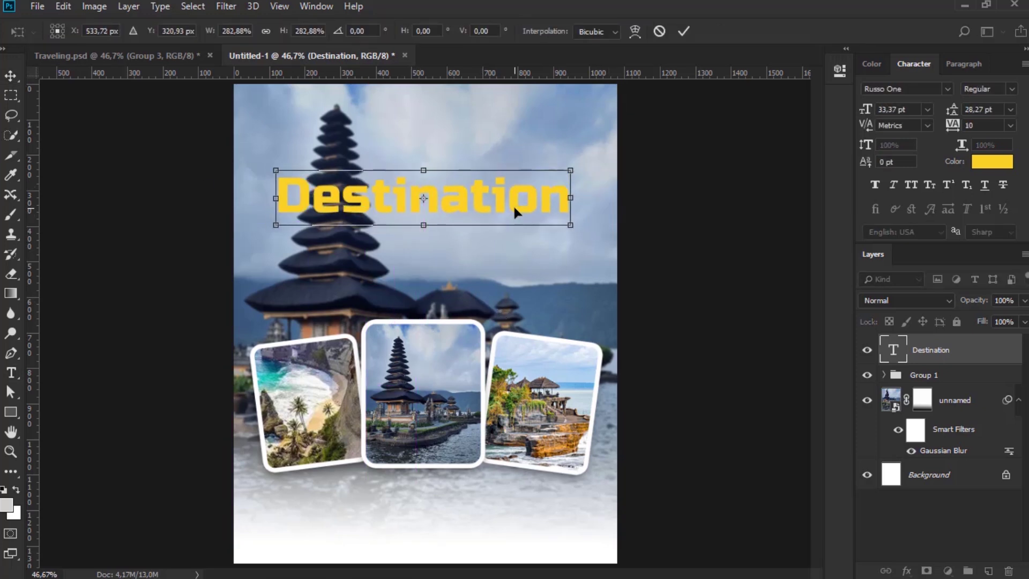
pyautogui.press('Return')
pyautogui.hotkey('ctrl', 'a')
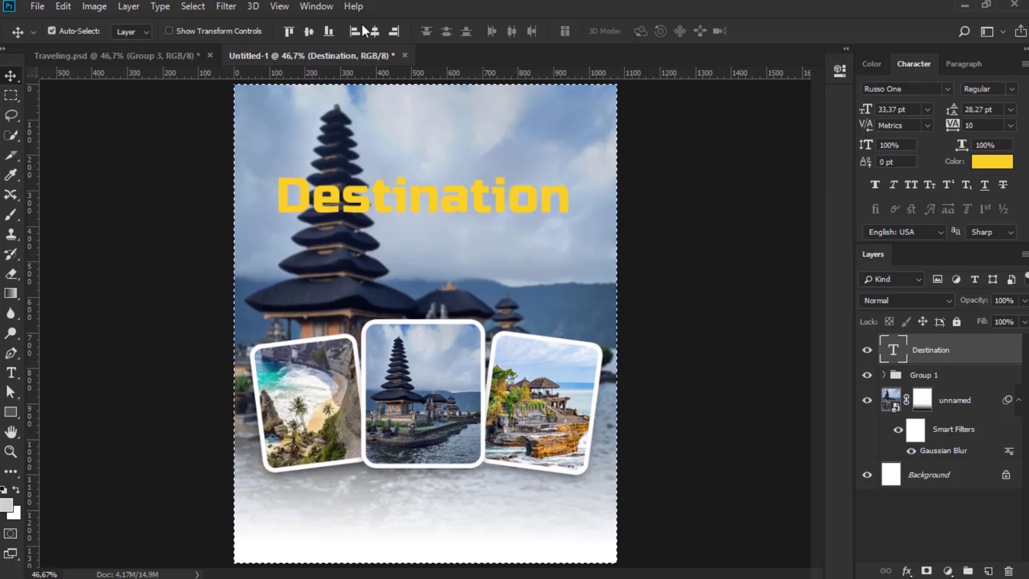
pyautogui.click(374, 31)
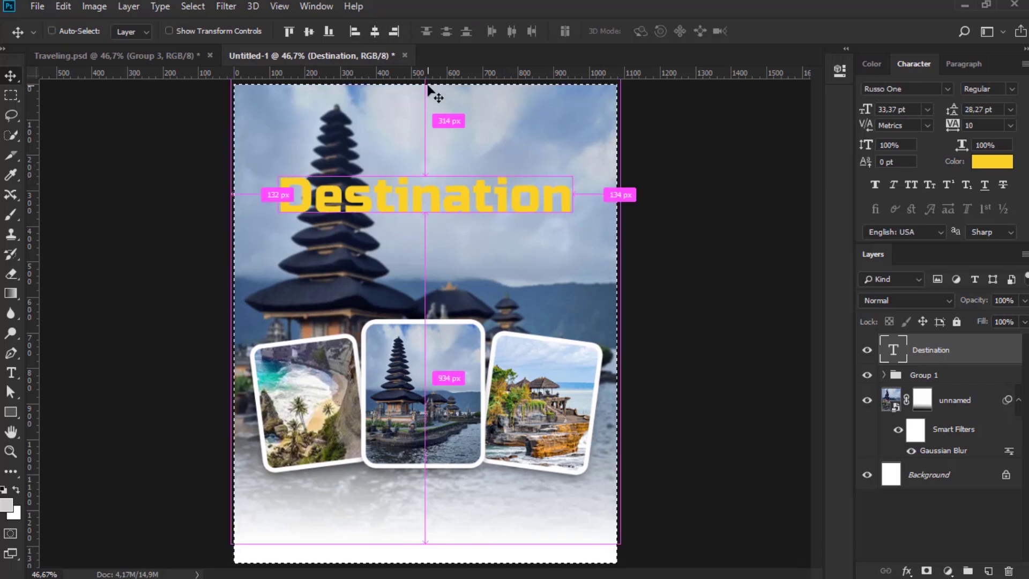
pyautogui.hotkey('ctrl', 'd')
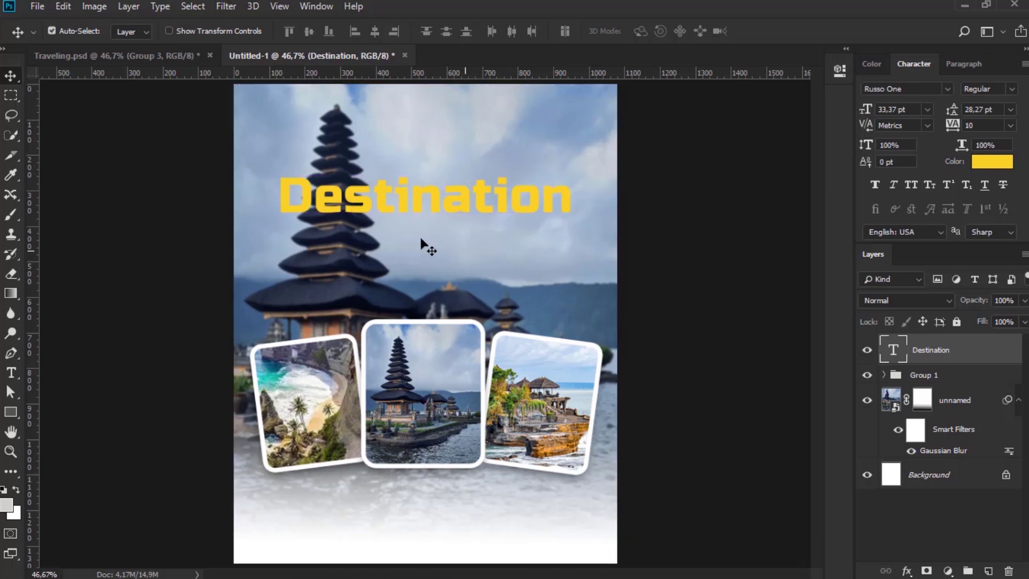
# Step: Add a black drop shadow to the "Destination" text with 48% opacity, 3 px distance and 21 px size
pyautogui.click(909, 570)
pyautogui.click(940, 555)
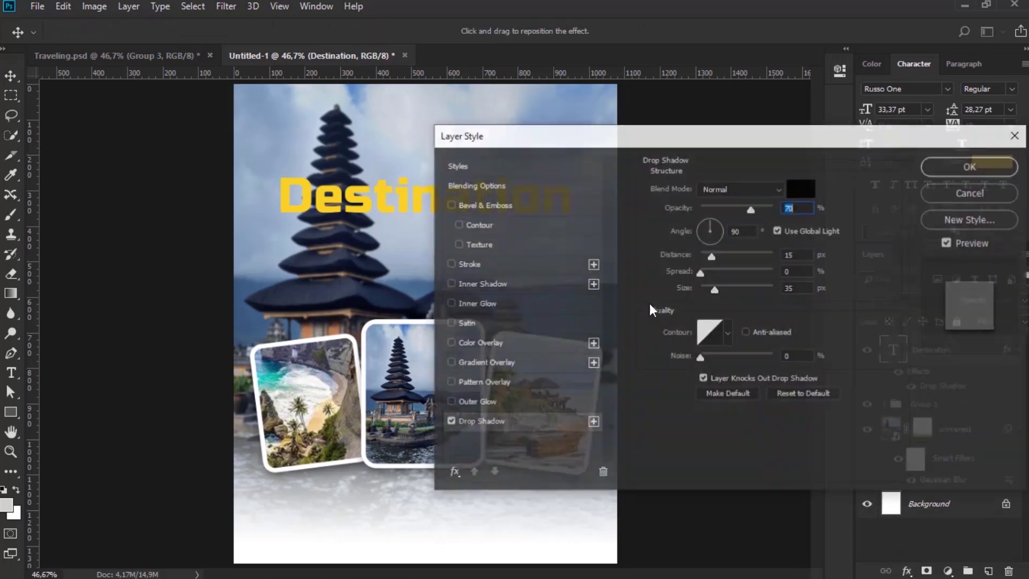
pyautogui.moveTo(652, 164); pyautogui.dragTo(641, 268)
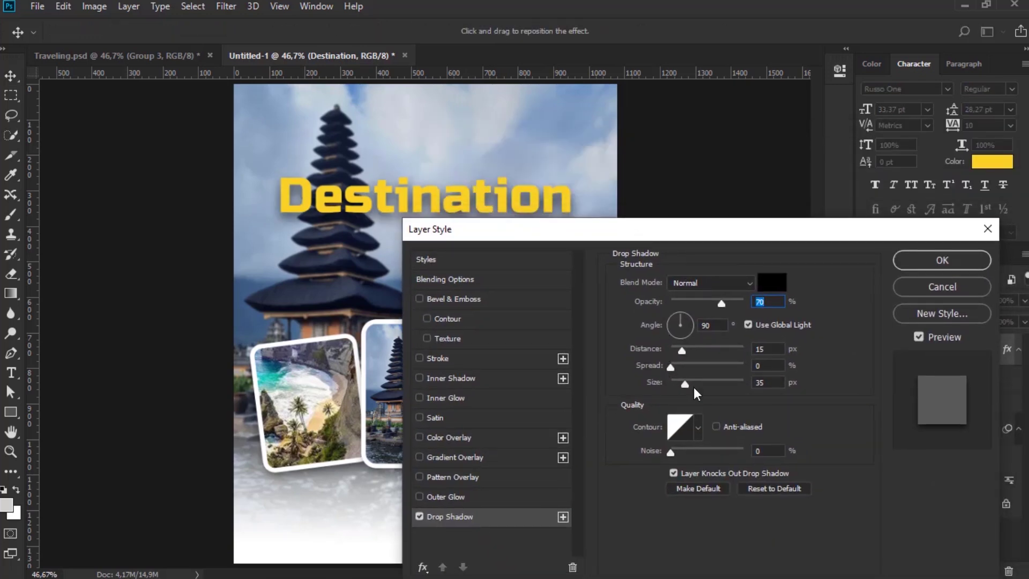
pyautogui.moveTo(686, 382); pyautogui.dragTo(675, 352)
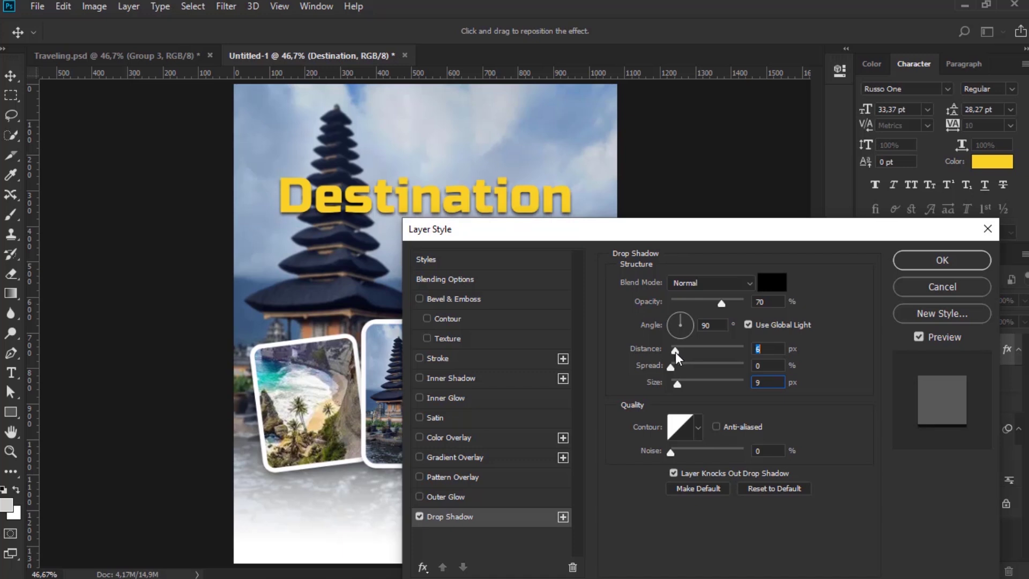
pyautogui.moveTo(711, 302); pyautogui.dragTo(705, 303)
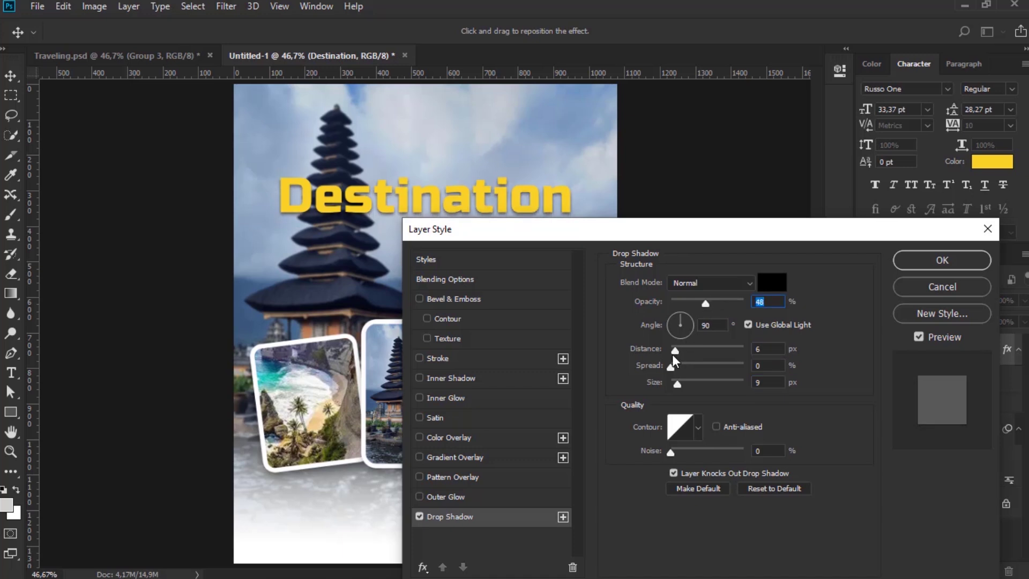
pyautogui.moveTo(677, 383); pyautogui.dragTo(674, 349)
pyautogui.click(914, 258)
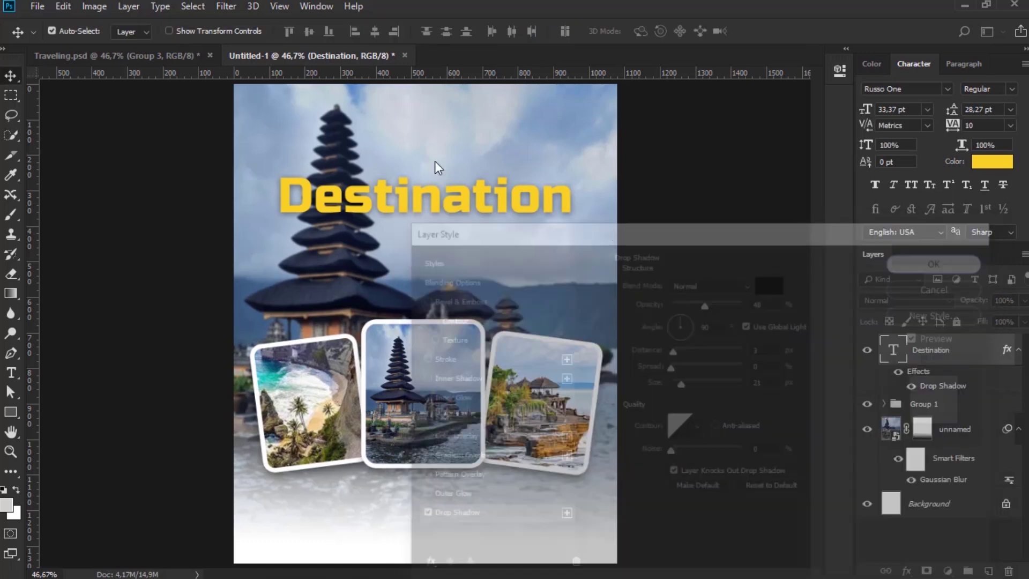
# Step: Add a new text line "EXPLORE YOUR" just above the "Destination" title
pyautogui.click(11, 373)
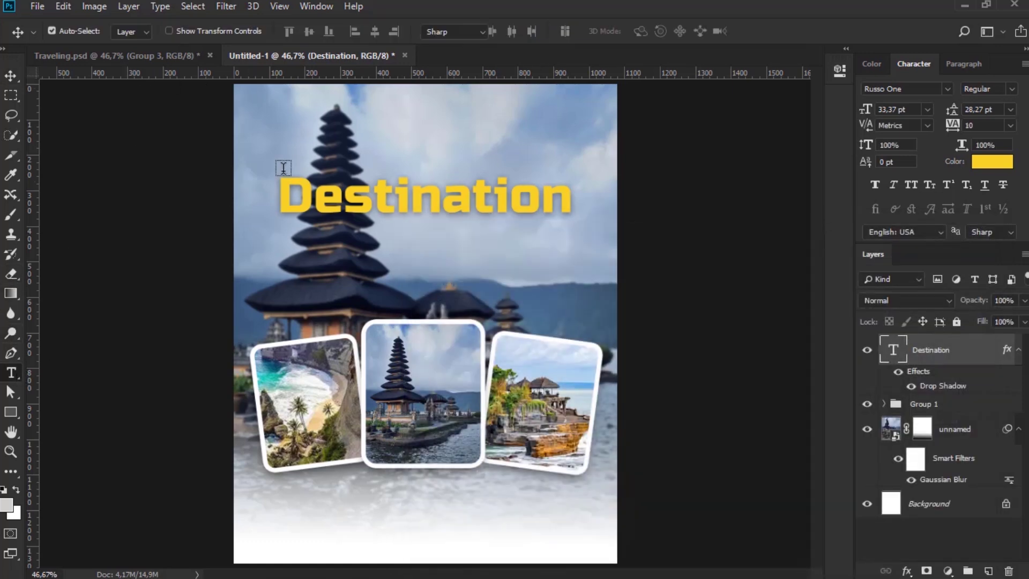
pyautogui.click(306, 166)
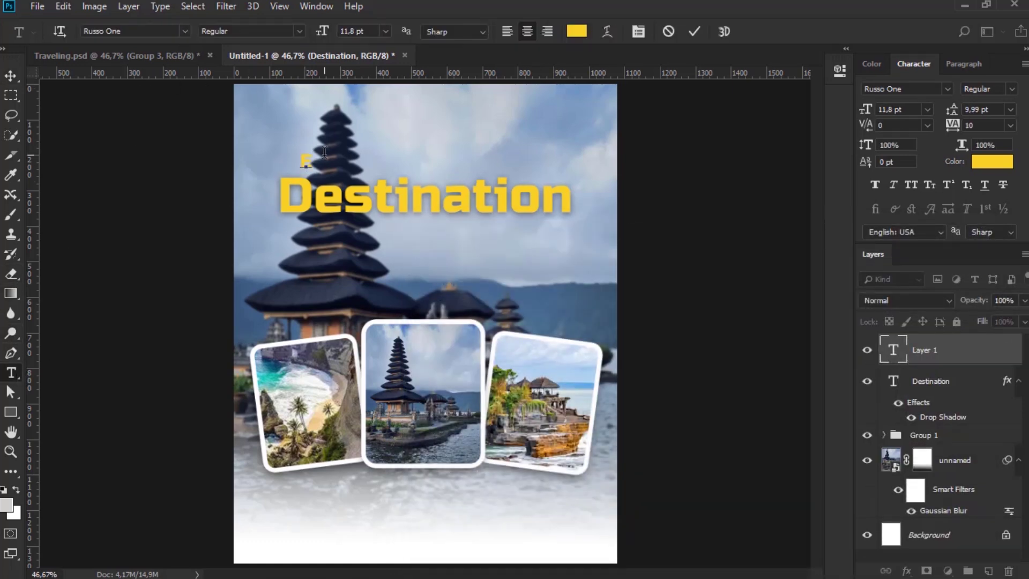
pyautogui.write('EXPLORE')
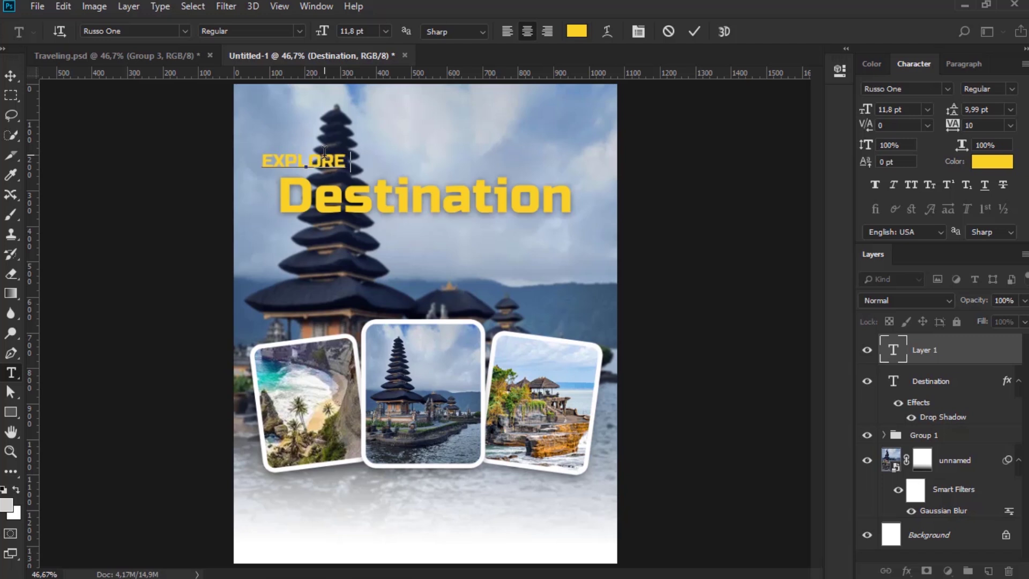
pyautogui.write(' YO')
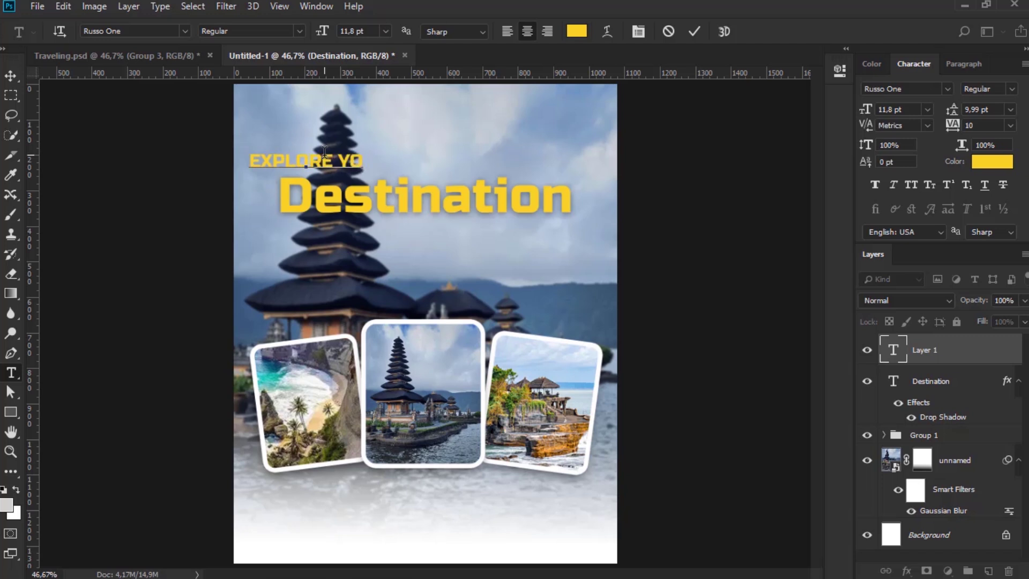
pyautogui.write('UR')
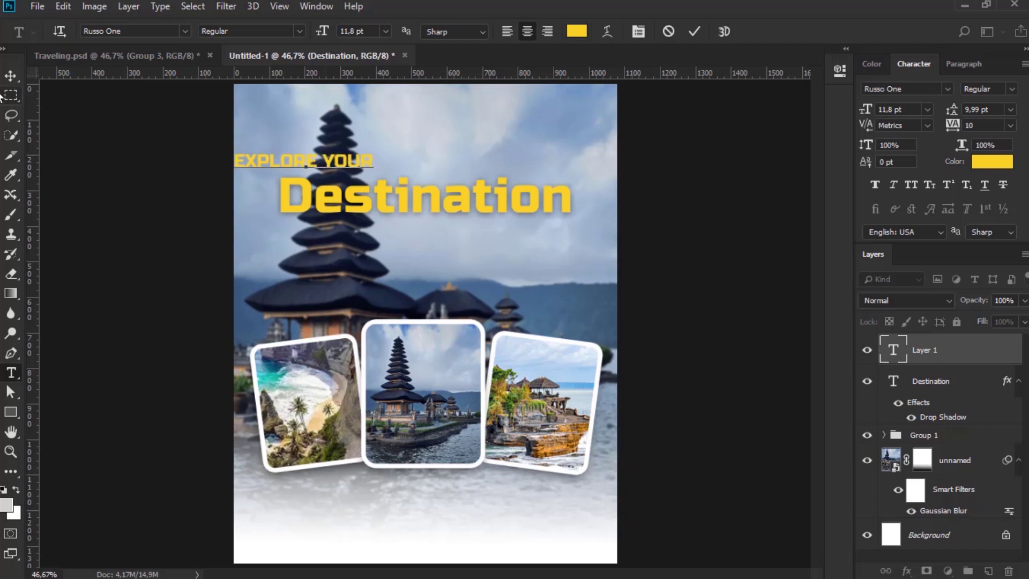
# Step: Move the "EXPLORE YOUR" text to sit roughly centred above "Destination" and recolour it white (ffffff)
pyautogui.click(11, 75)
pyautogui.moveTo(348, 163); pyautogui.dragTo(444, 163)
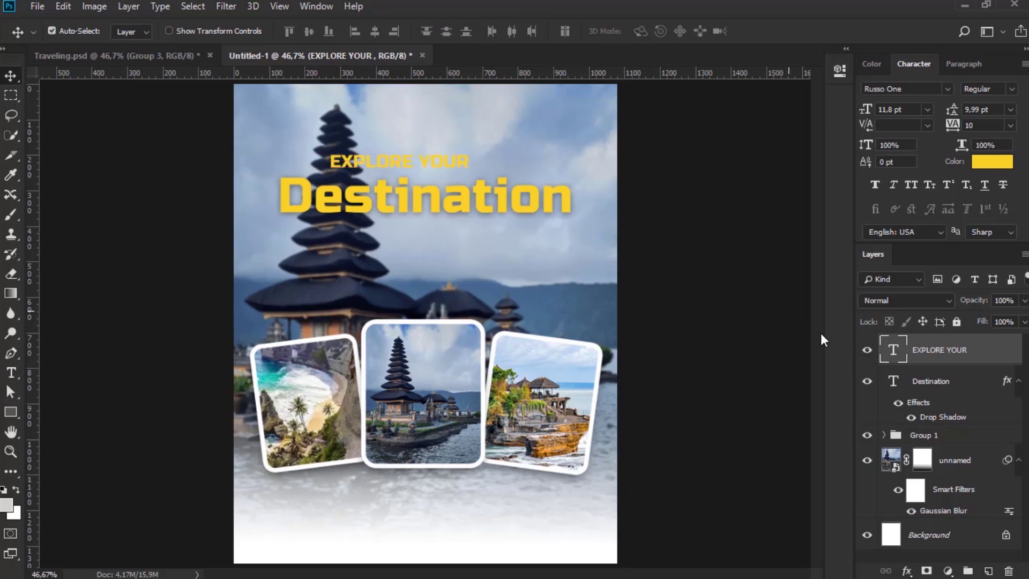
pyautogui.doubleClick(894, 351)
pyautogui.click(577, 31)
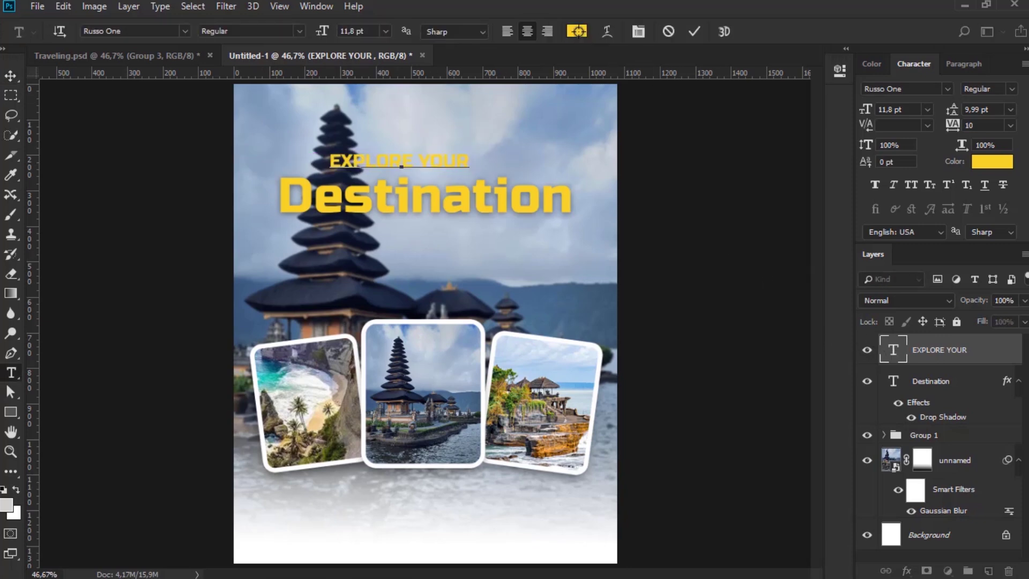
pyautogui.write('ffffff')
pyautogui.click(943, 253)
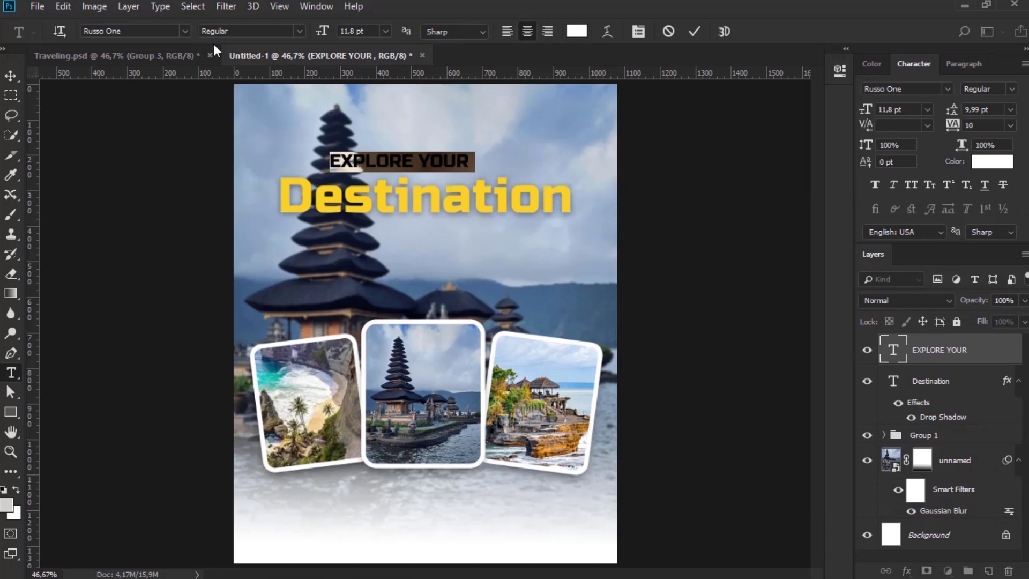
# Step: Change the "EXPLORE YOUR" text's font to Montserrat SemiBold
pyautogui.click(186, 31)
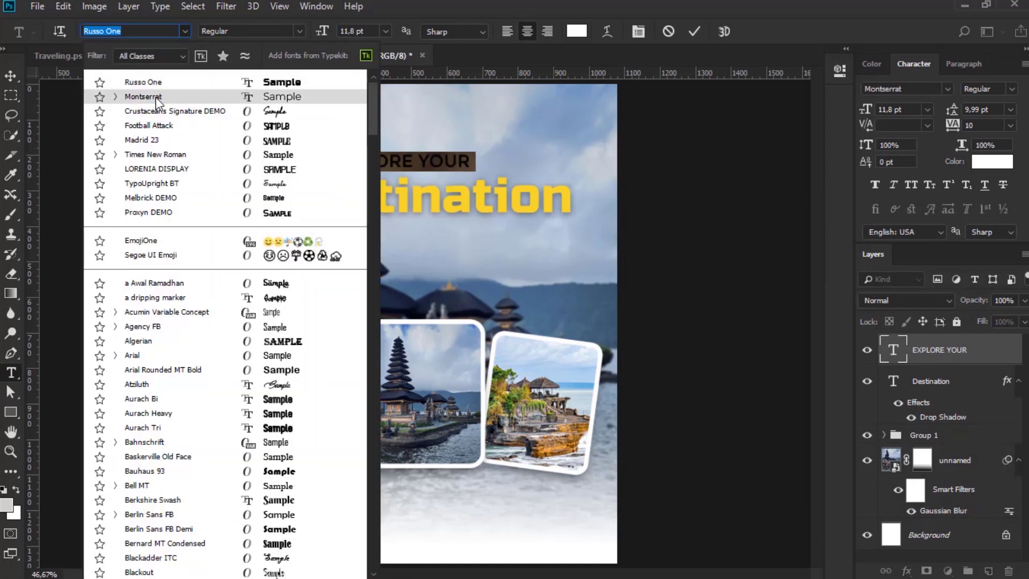
pyautogui.click(155, 98)
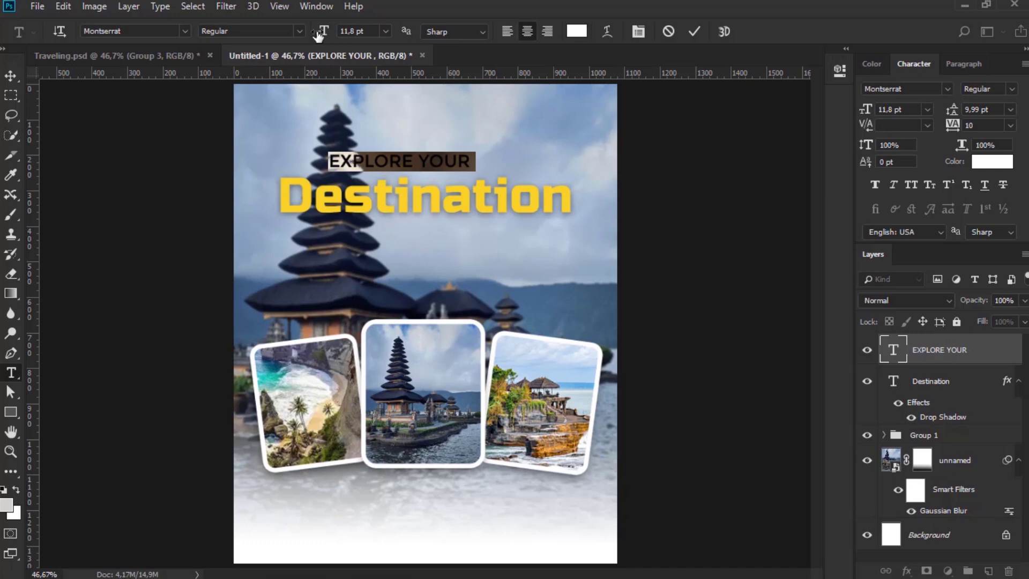
pyautogui.click(296, 31)
pyautogui.click(273, 165)
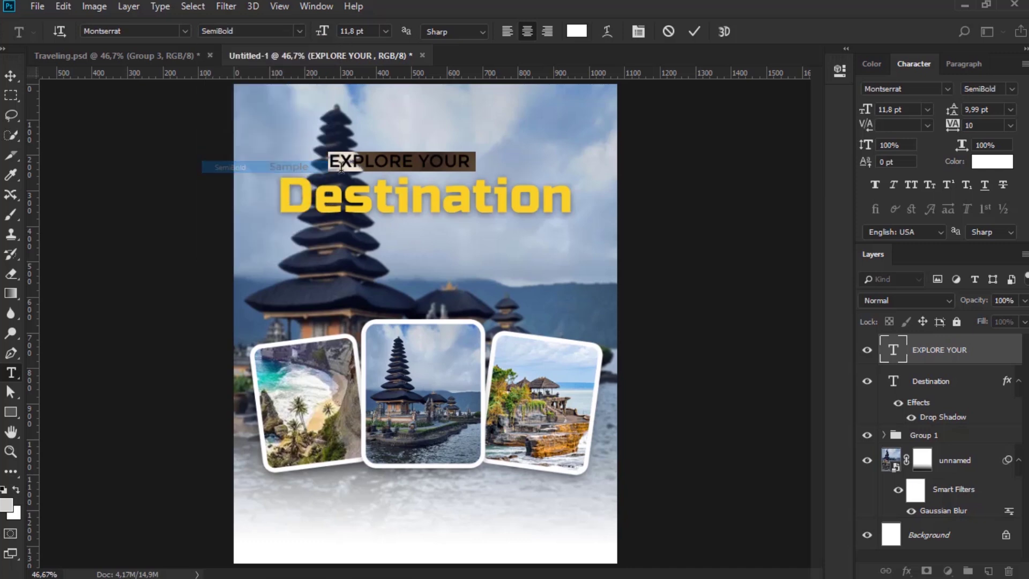
pyautogui.click(10, 76)
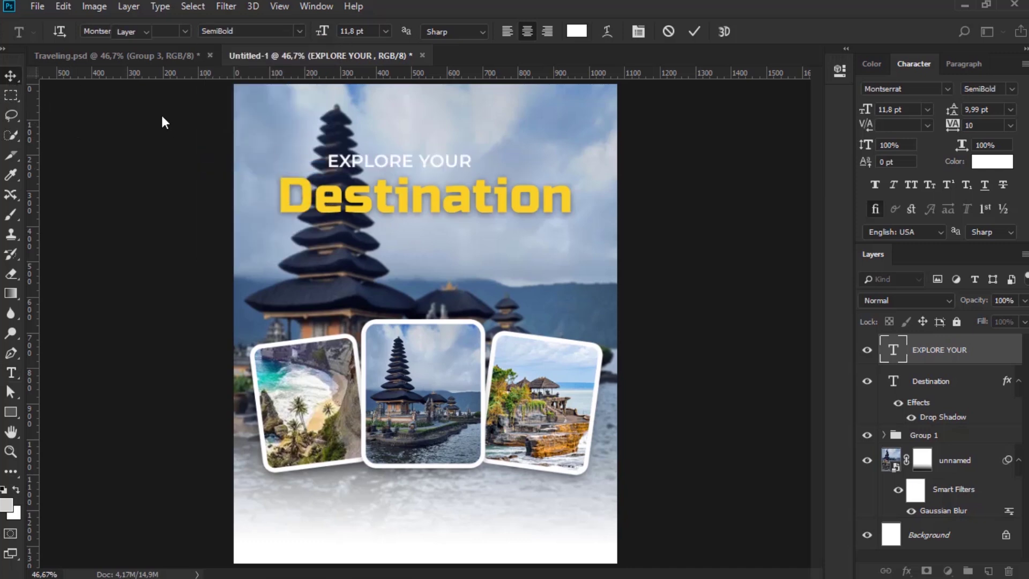
# Step: Using Traveling.psd as reference, set the "EXPLORE YOUR" text's leading to 20,99 pt and its tracking to 290
pyautogui.click(155, 59)
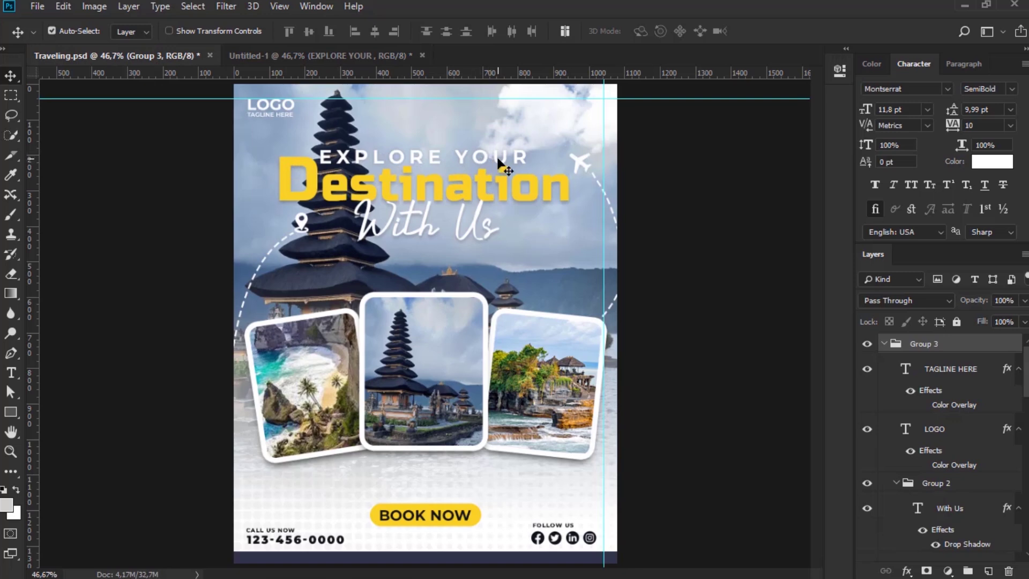
pyautogui.click(337, 56)
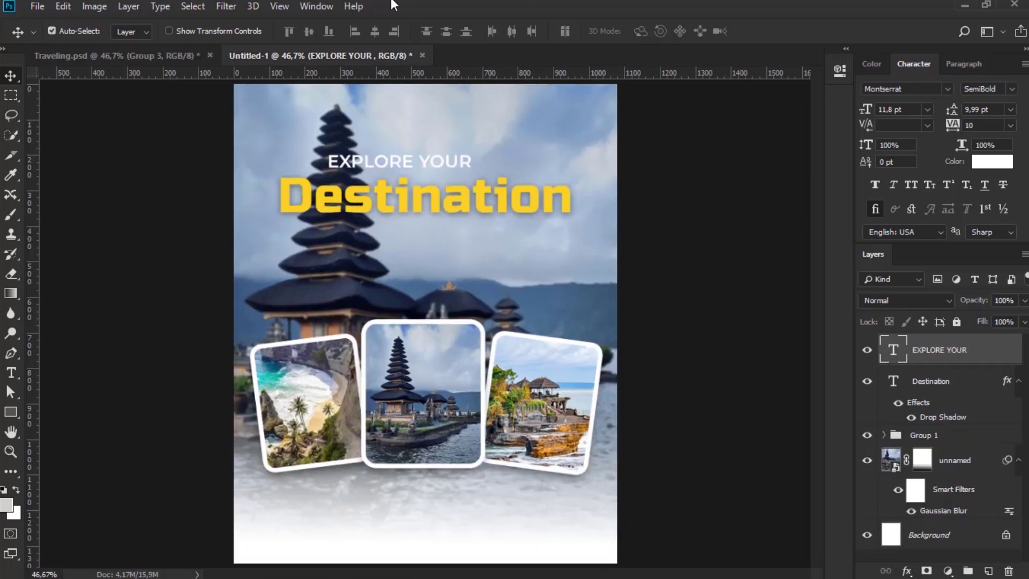
pyautogui.click(331, 6)
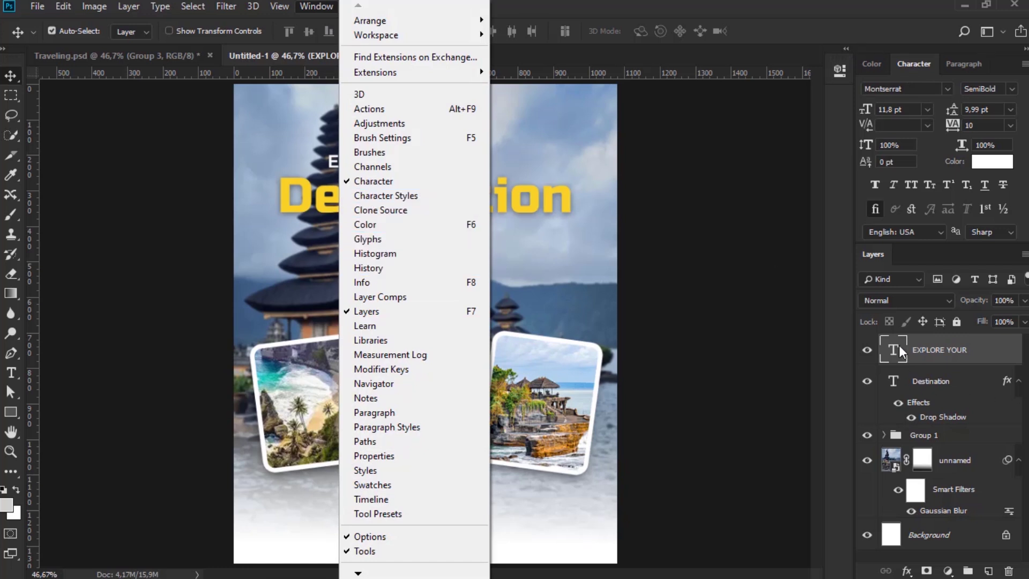
pyautogui.click(954, 108)
pyautogui.moveTo(952, 108); pyautogui.dragTo(957, 127)
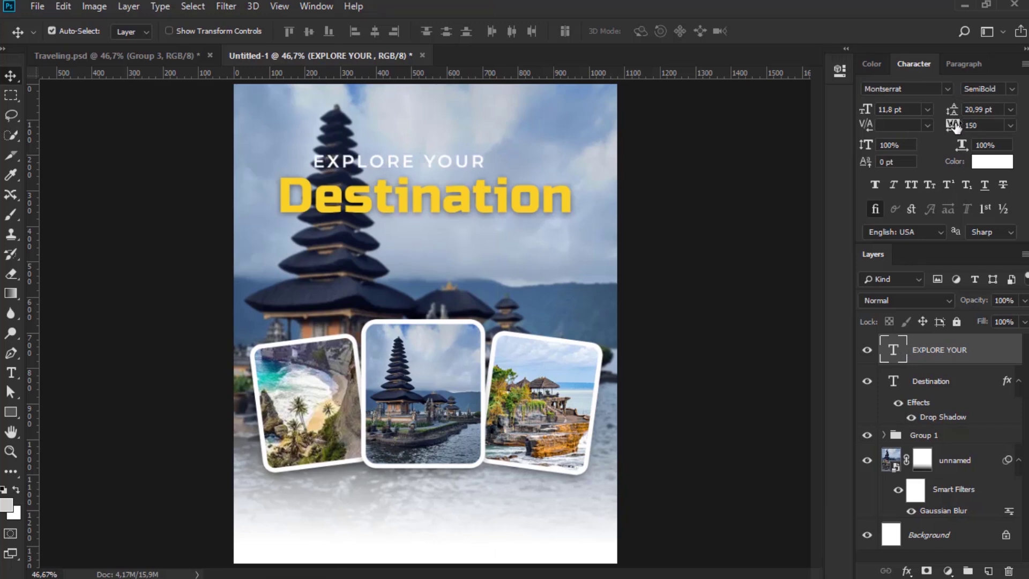
pyautogui.moveTo(956, 127); pyautogui.dragTo(986, 128)
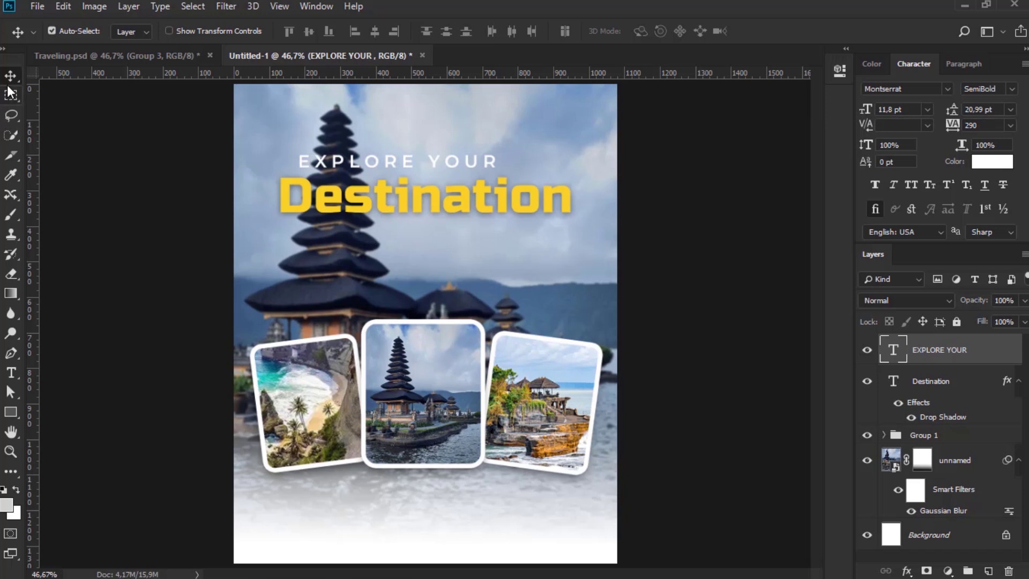
# Step: Scale the "EXPLORE YOUR" text up to 12,64 pt and position it centred against the upper edge of "Destination"
pyautogui.press('ctrl')
pyautogui.press('ctrl')
pyautogui.click(180, 260)
pyautogui.click(392, 167)
pyautogui.moveTo(392, 164); pyautogui.dragTo(406, 172)
pyautogui.hotkey('ctrl', 't')
pyautogui.moveTo(519, 157); pyautogui.dragTo(495, 171)
pyautogui.press('Return')
# Step: Nudge the "EXPLORE YOUR" text slightly upward so it sits just above the "Destination" letters
pyautogui.press('Up')
pyautogui.press('Up')
pyautogui.press('Up')
pyautogui.press('Up')
pyautogui.press('Up')
pyautogui.press('Up')
pyautogui.press('Up')
pyautogui.press('Up')
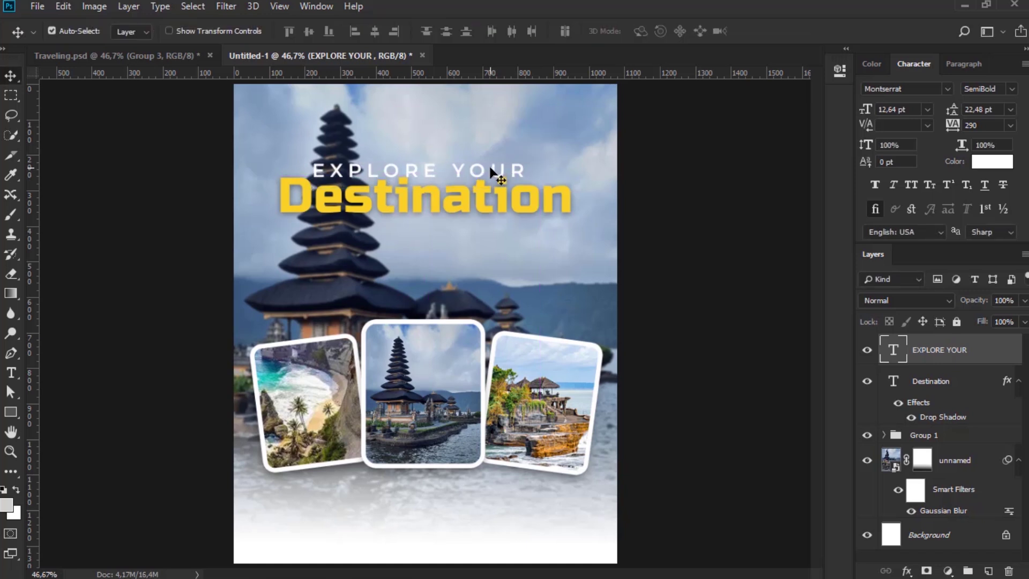
pyautogui.press('Up')
pyautogui.press('Up')
pyautogui.press('Up')
pyautogui.press('Up')
pyautogui.press('Up')
pyautogui.press('Up')
pyautogui.press('Up')
pyautogui.press('Up')
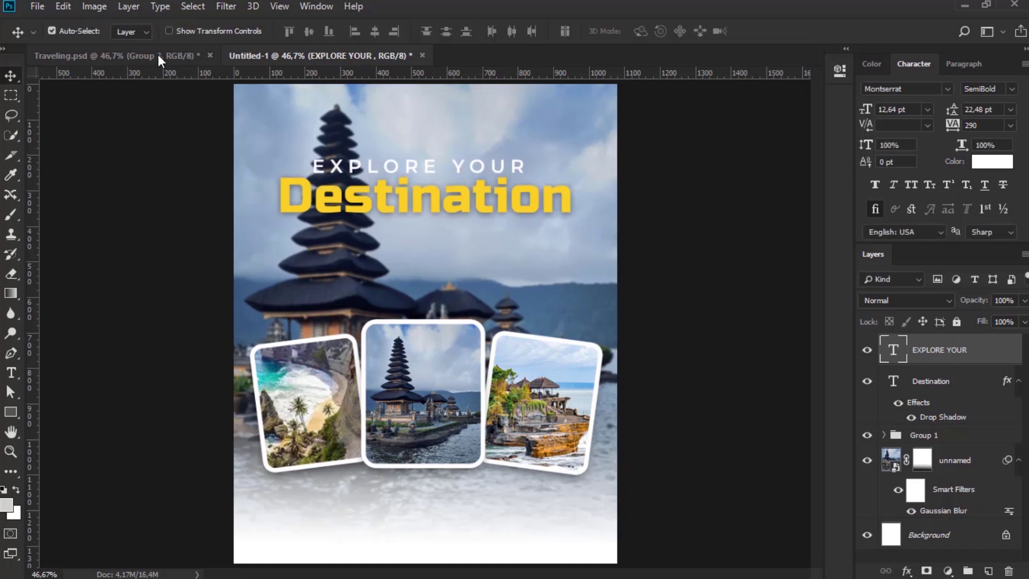
# Step: Check the Traveling.psd reference and add a new text line "With Us" over the temple tower, below "Destination"
pyautogui.click(158, 53)
pyautogui.click(360, 59)
pyautogui.click(11, 373)
pyautogui.click(344, 269)
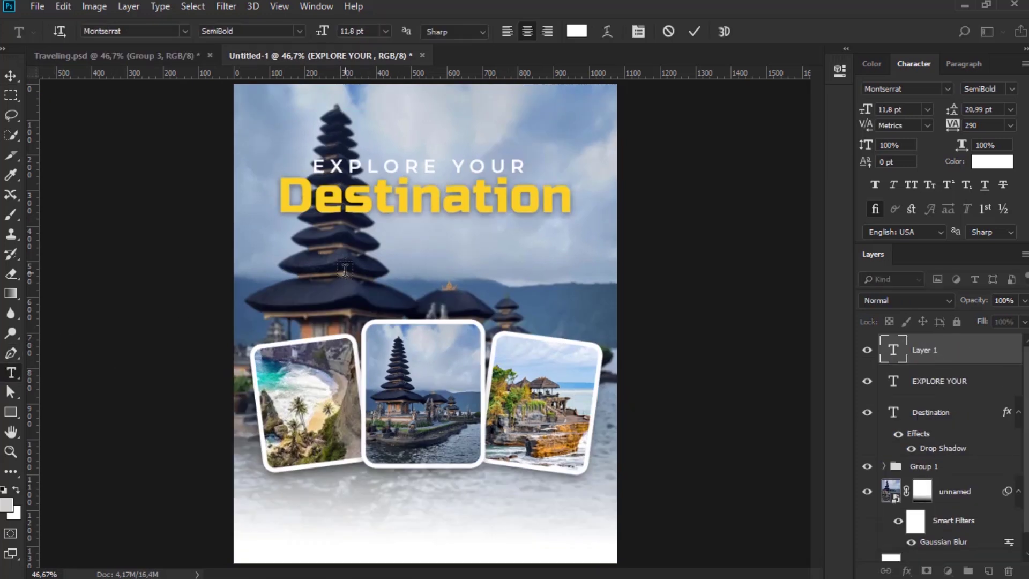
pyautogui.write('With Us')
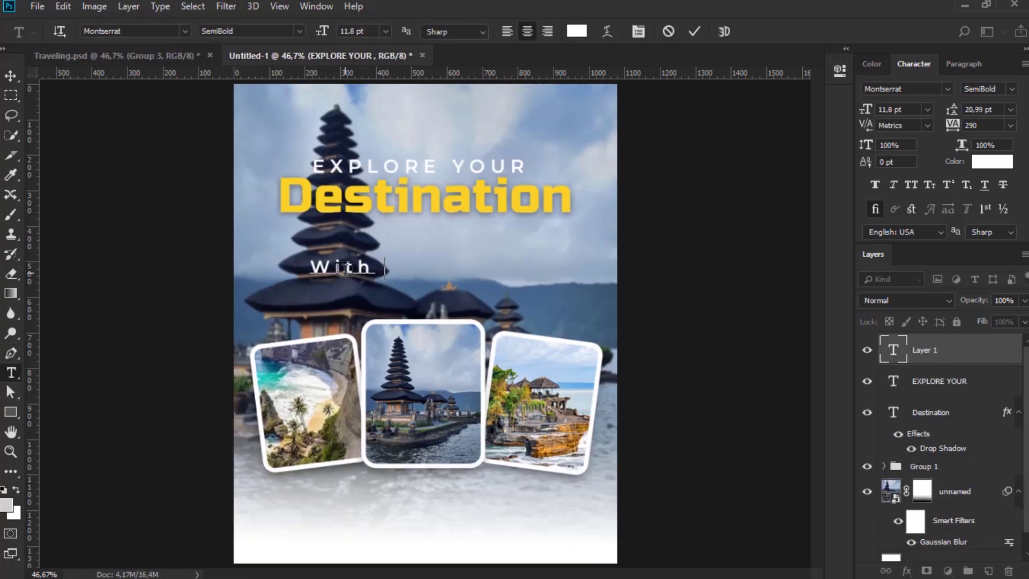
pyautogui.click(9, 77)
# Step: Set the "With Us" text's tracking to 0 and its font to Crustaceans Signature DEMO
pyautogui.click(1010, 125)
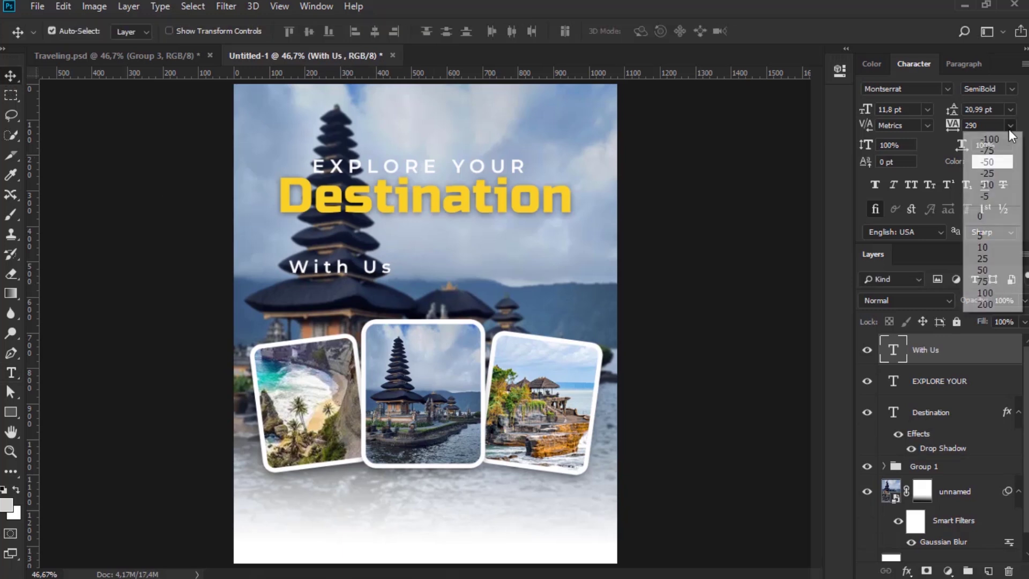
pyautogui.click(986, 216)
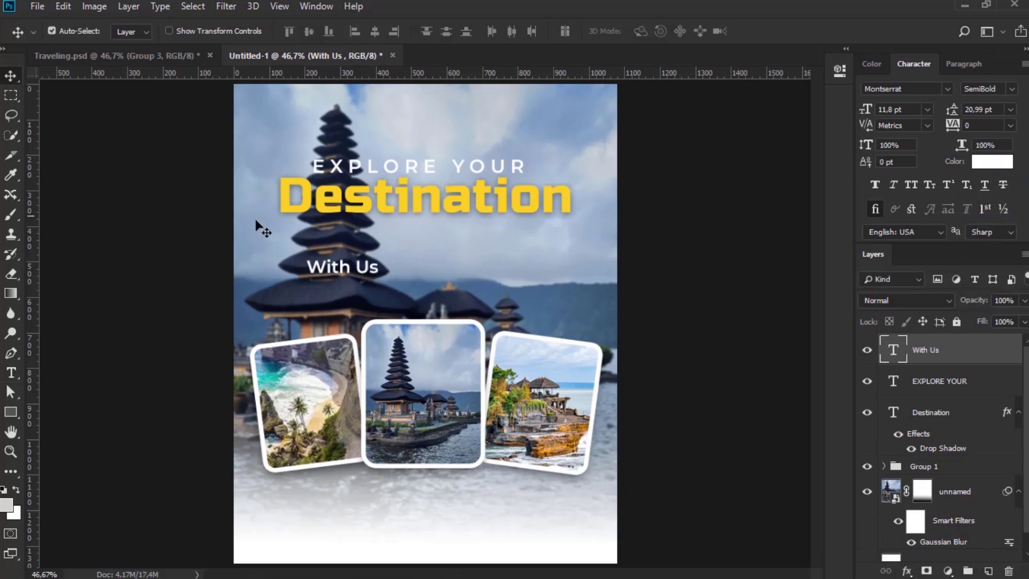
pyautogui.doubleClick(897, 351)
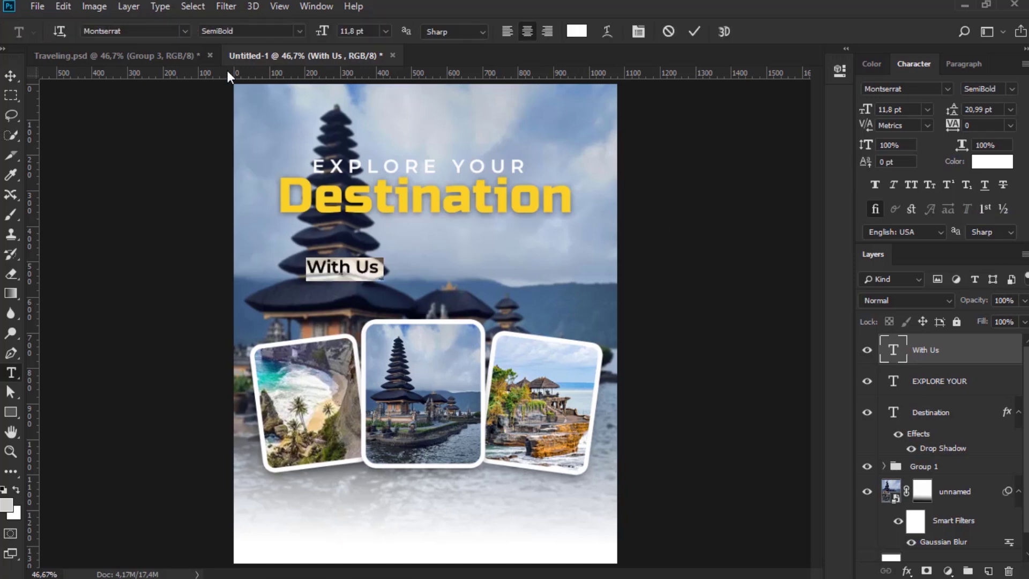
pyautogui.click(185, 31)
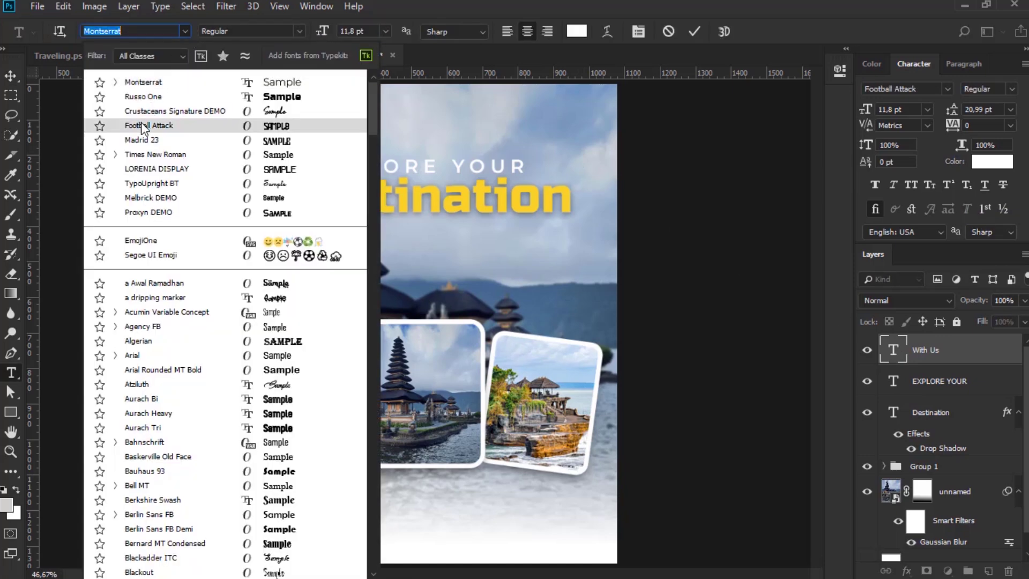
pyautogui.click(154, 112)
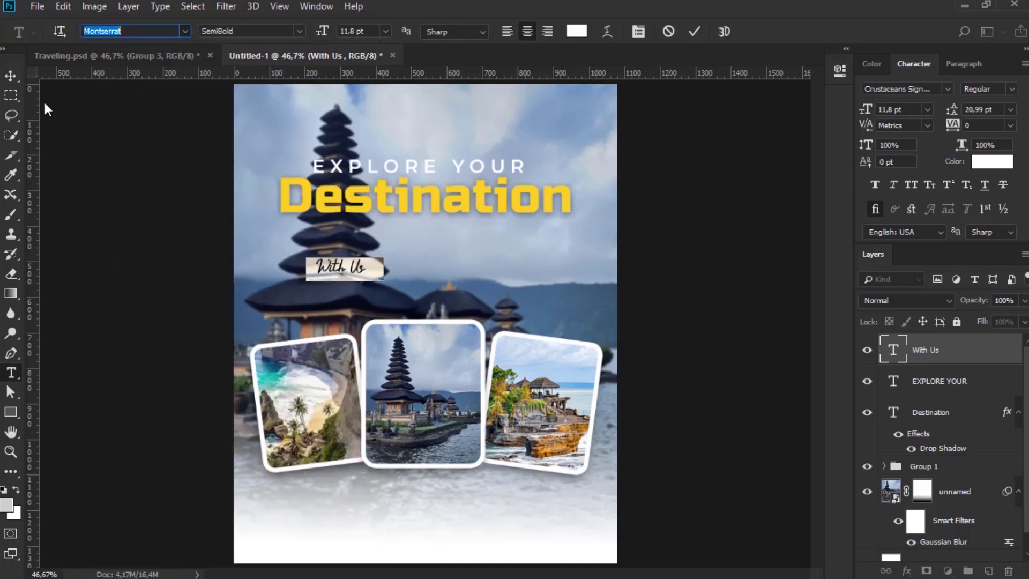
pyautogui.click(11, 75)
# Step: Enlarge "With Us" to 37,52 pt and place it near the canvas's horizontal centre, slightly overlapping the lower edge of "Destination"
pyautogui.moveTo(400, 271)
pyautogui.mouseDown()
pyautogui.moveTo(395, 262)
pyautogui.moveTo(487, 212)
pyautogui.moveTo(453, 224)
pyautogui.moveTo(461, 219)
pyautogui.mouseUp()
pyautogui.hotkey('ctrl', 't')
pyautogui.press('Return')
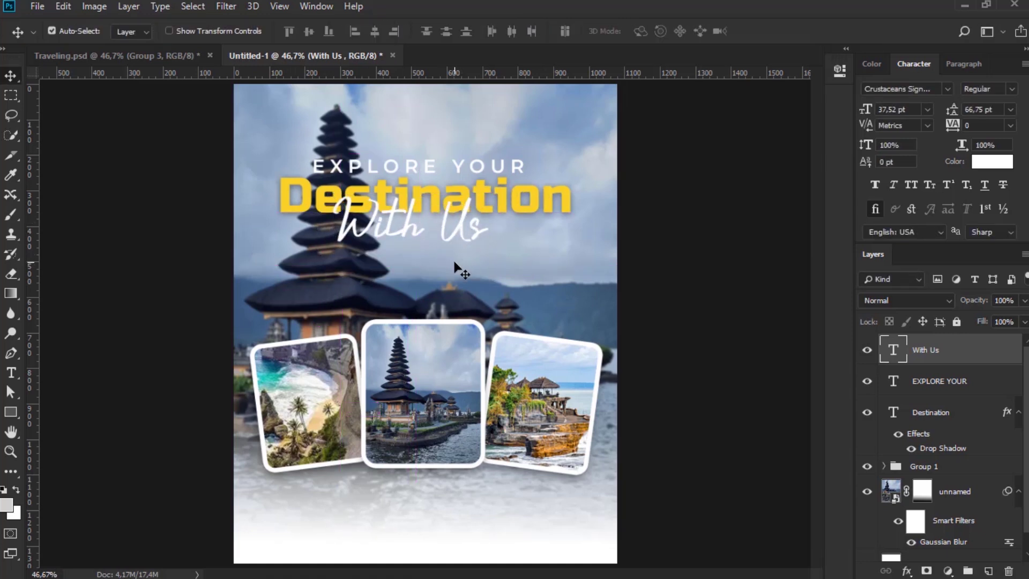
pyautogui.hotkey('ctrl', 'a')
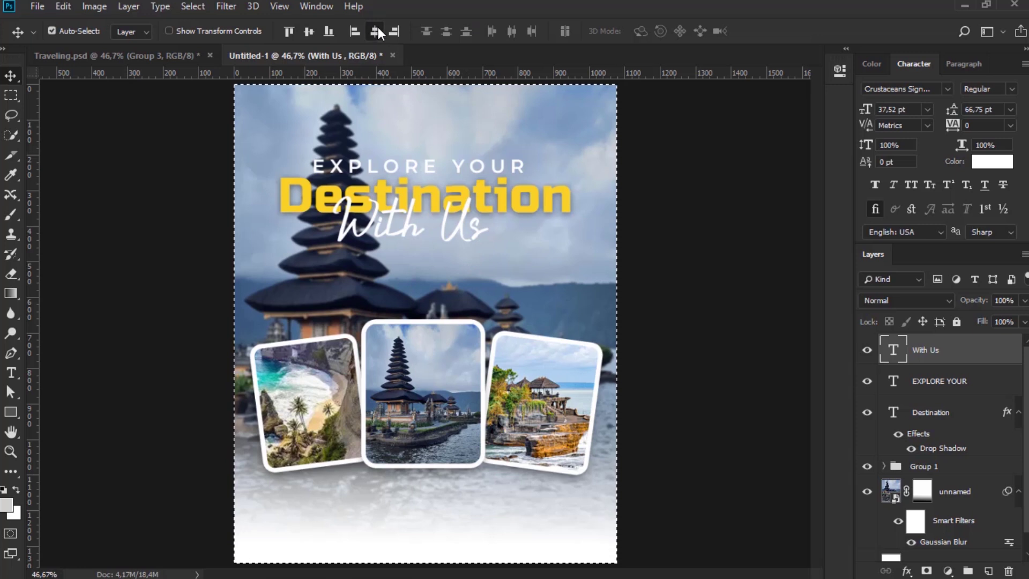
pyautogui.click(378, 28)
pyautogui.hotkey('ctrl', 'd')
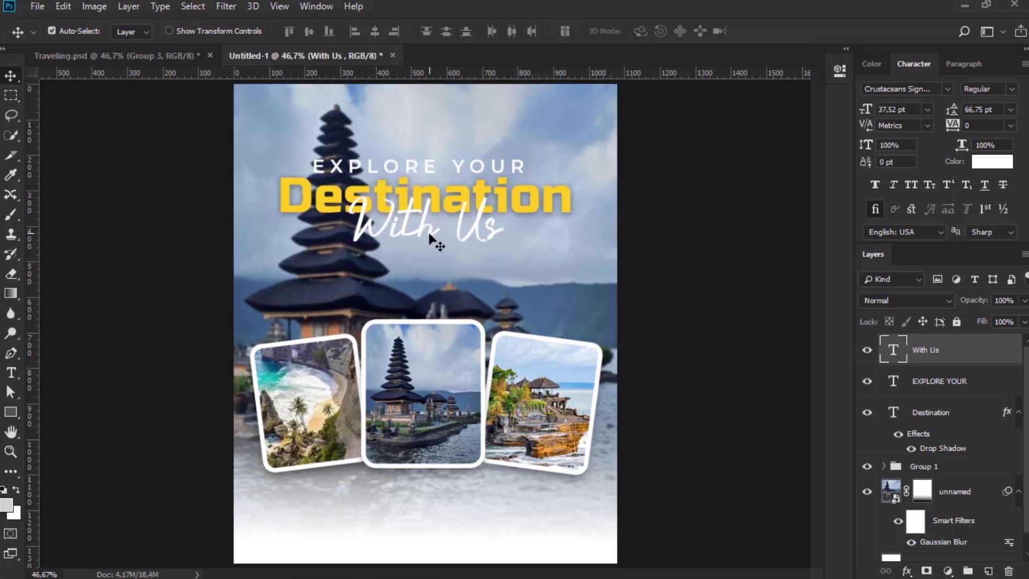
pyautogui.moveTo(432, 239); pyautogui.dragTo(428, 236)
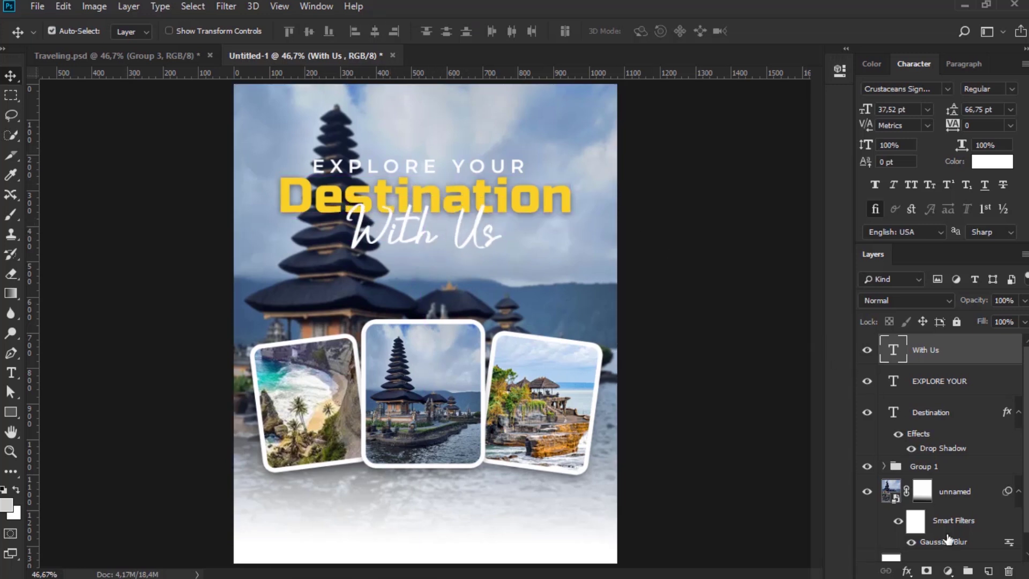
# Step: Copy the "Destination" layer's drop shadow style onto the "EXPLORE YOUR" and "With Us" text layers
pyautogui.click(935, 410)
pyautogui.rightClick(935, 411)
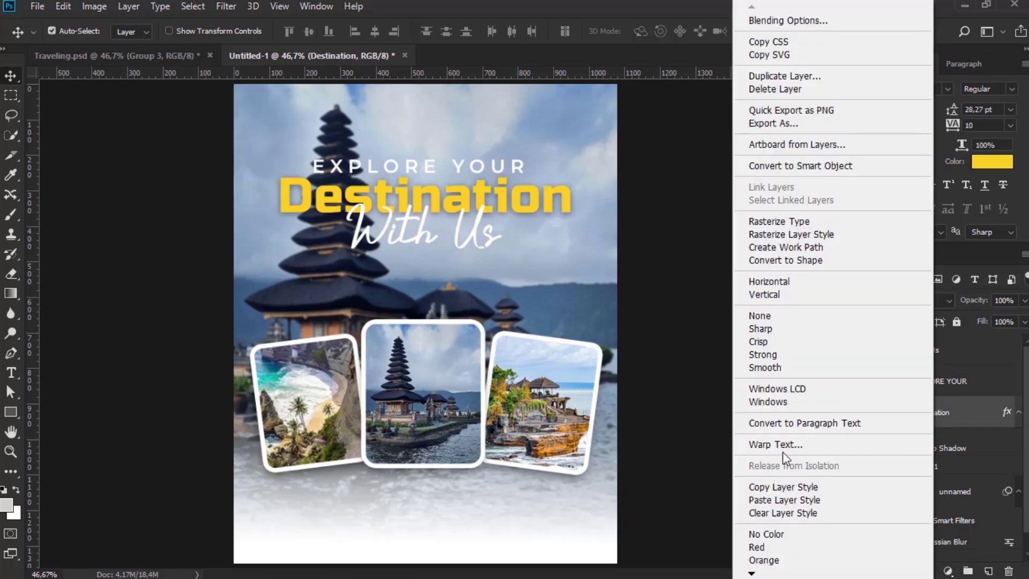
pyautogui.click(779, 484)
pyautogui.click(935, 381)
pyautogui.keyDown('shift'); pyautogui.click(927, 350); pyautogui.keyUp('shift')
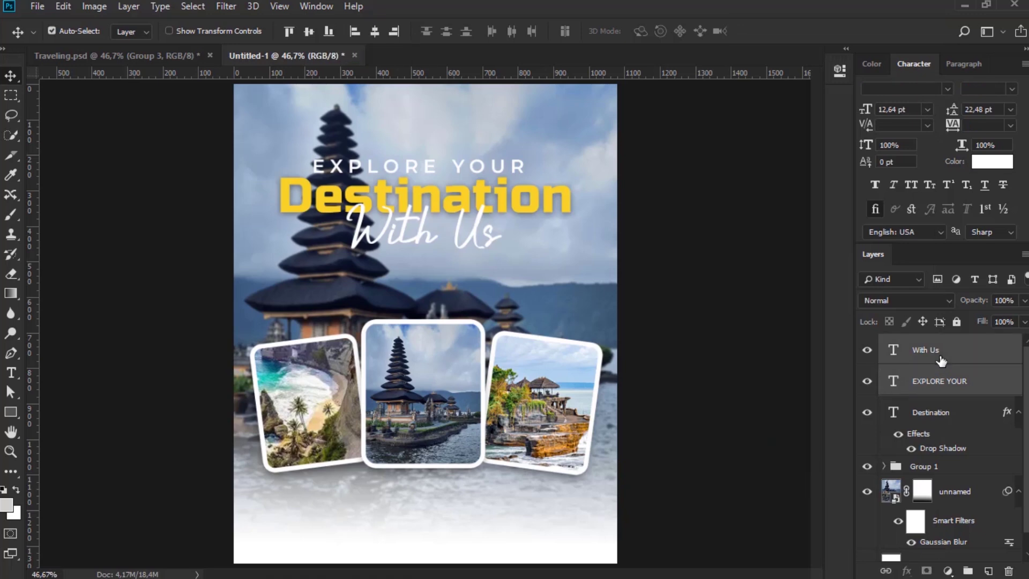
pyautogui.rightClick(937, 376)
pyautogui.click(799, 499)
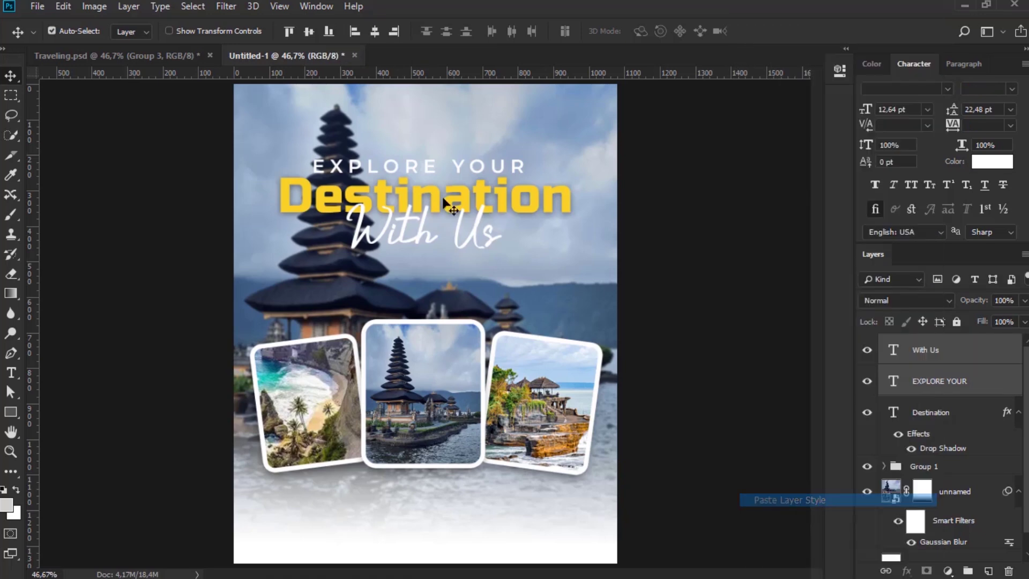
# Step: Following Traveling.psd, draw a Pen tool curve, no fill and white stroke, about 195 × 365 px, from the canvas's left edge up to the tower
pyautogui.click(169, 55)
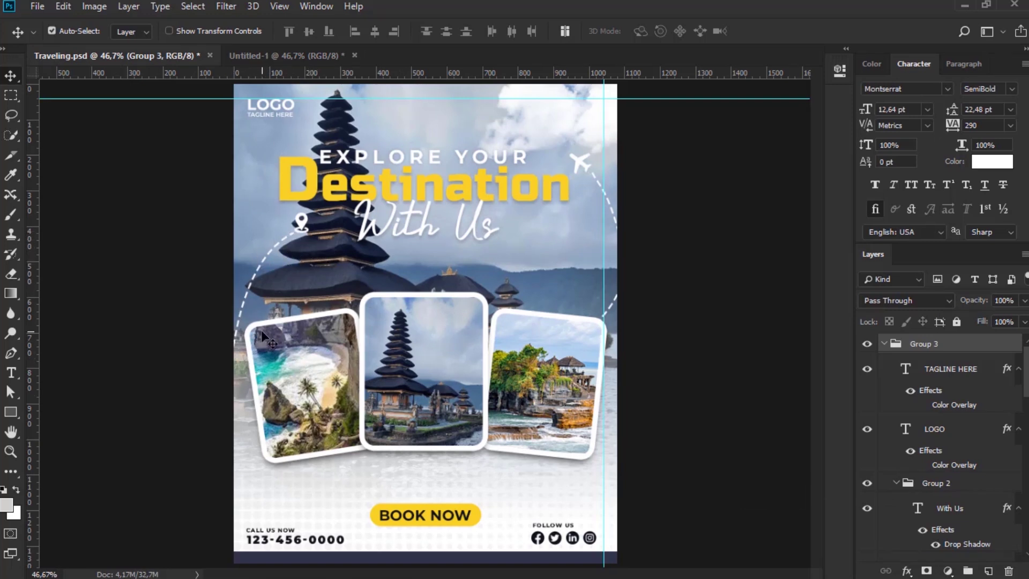
pyautogui.click(268, 55)
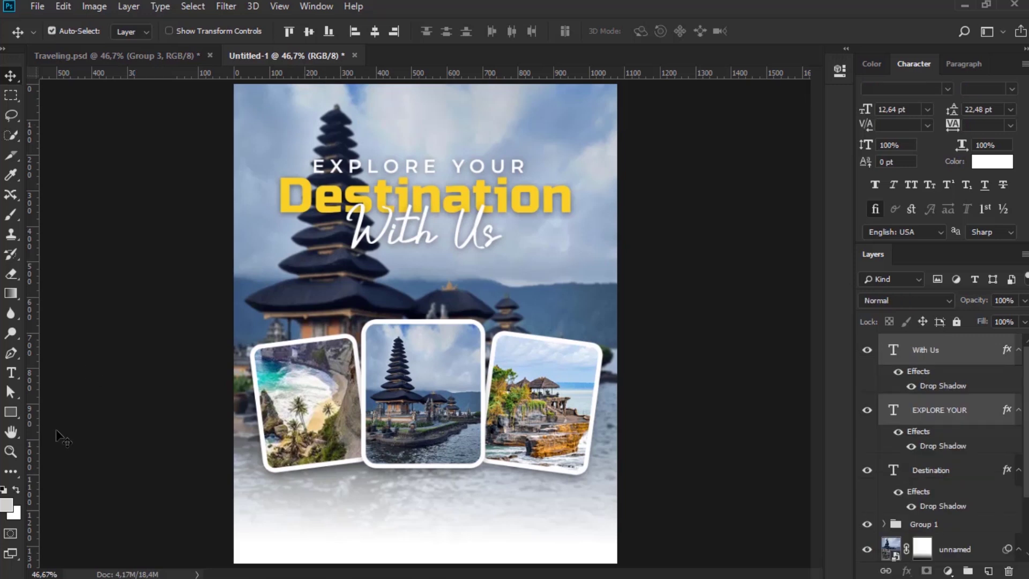
pyautogui.click(11, 352)
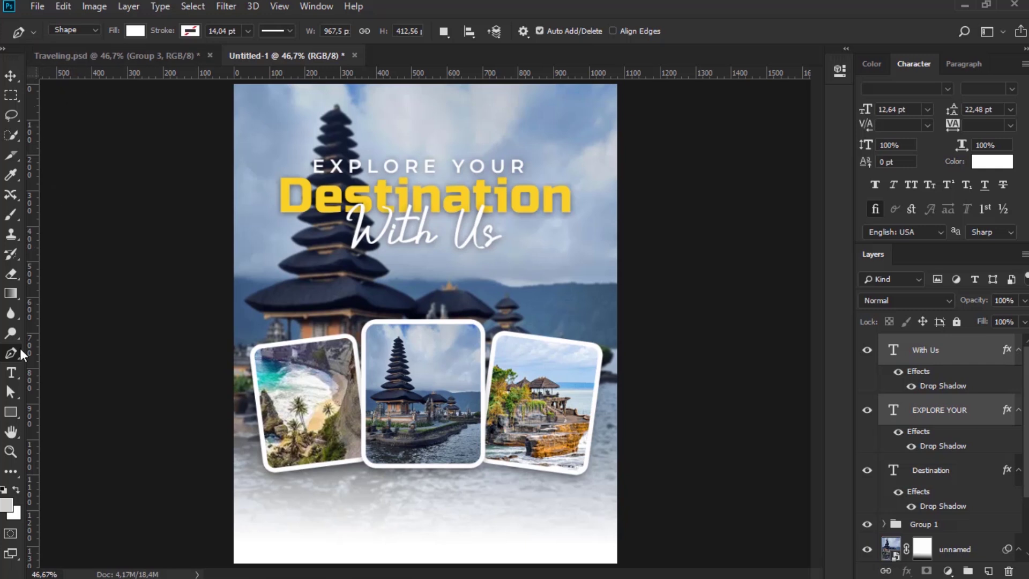
pyautogui.rightClick(7, 353)
pyautogui.click(59, 351)
pyautogui.click(191, 30)
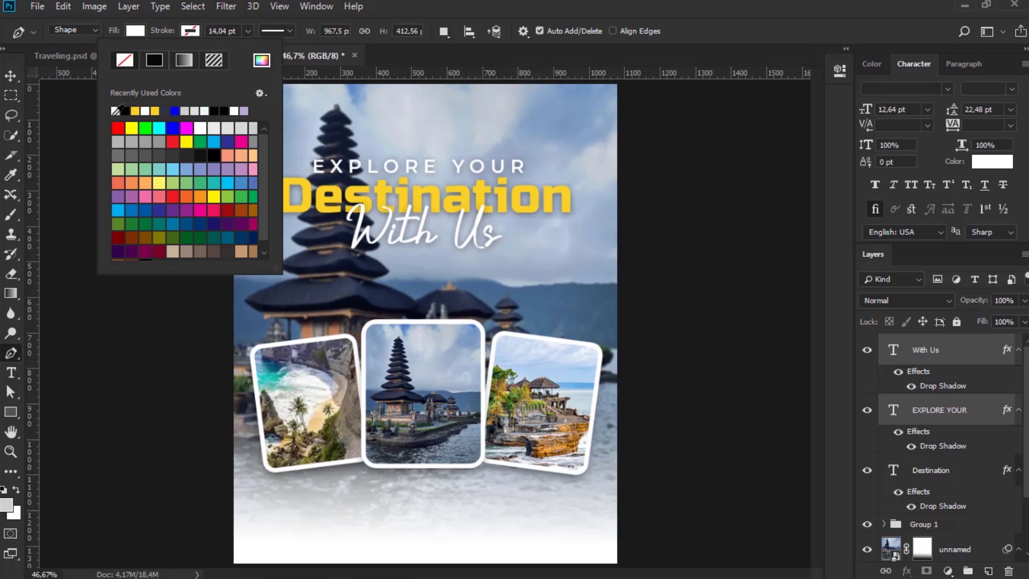
pyautogui.click(137, 32)
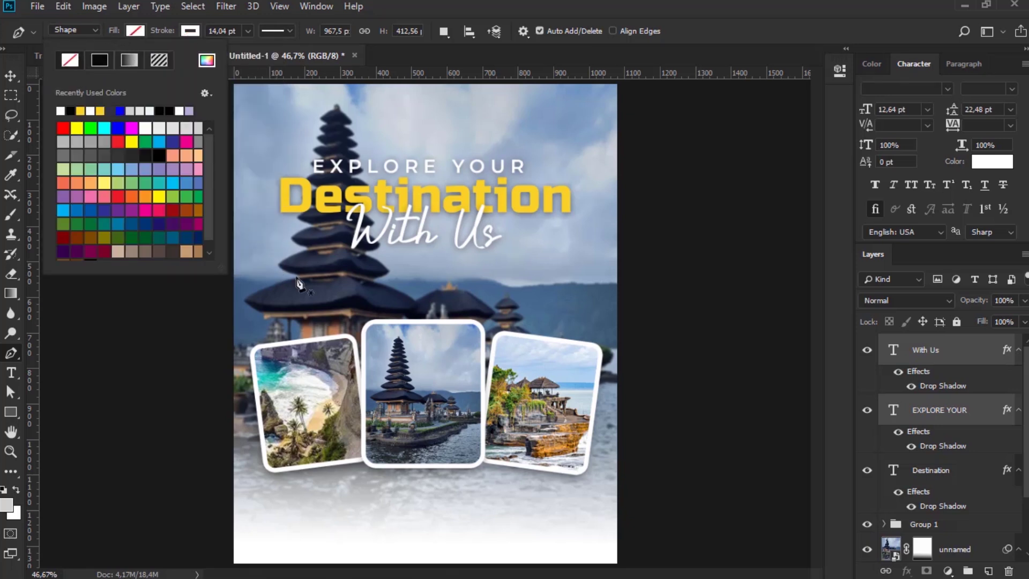
pyautogui.click(225, 397)
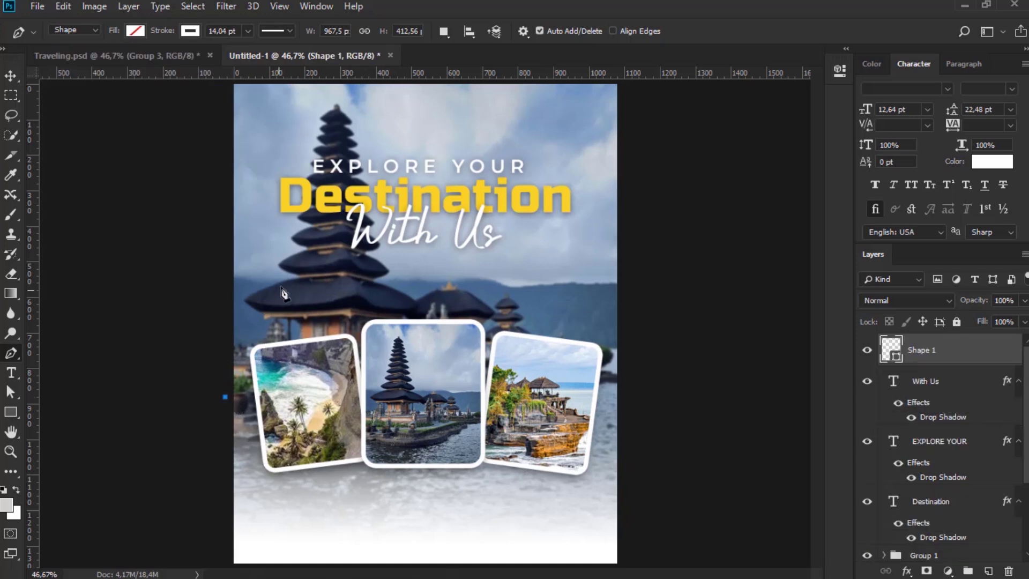
pyautogui.moveTo(294, 267); pyautogui.dragTo(361, 228)
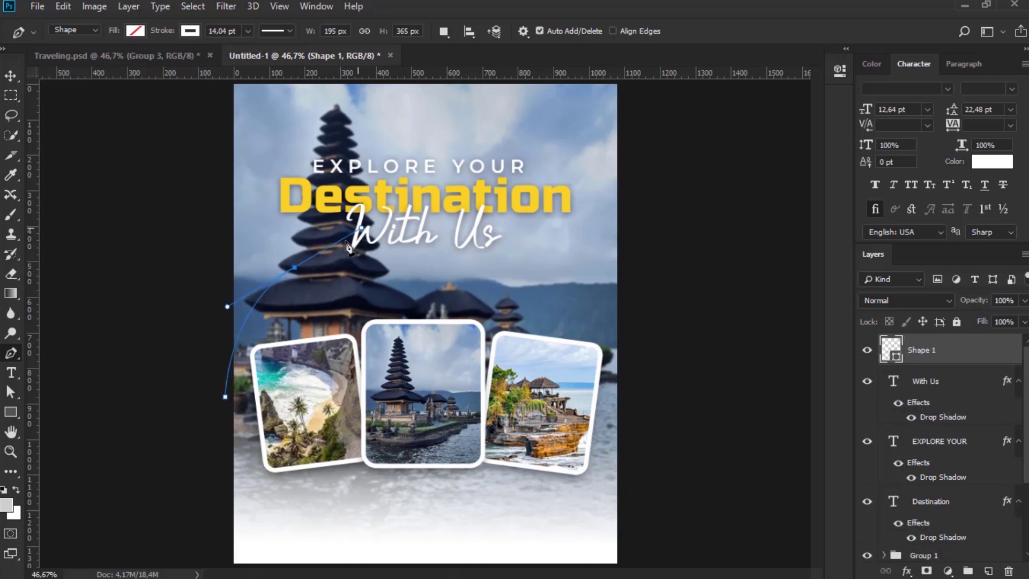
# Step: Set the curve's stroke width to 1,12 pt and change its stroke style to dashed
pyautogui.click(248, 30)
pyautogui.moveTo(230, 47); pyautogui.dragTo(233, 46)
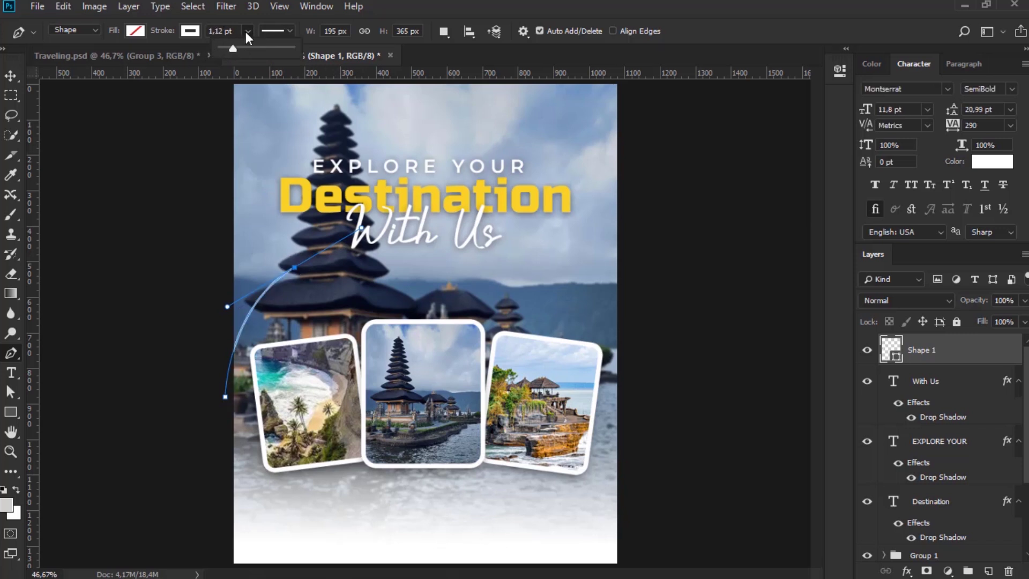
pyautogui.click(270, 26)
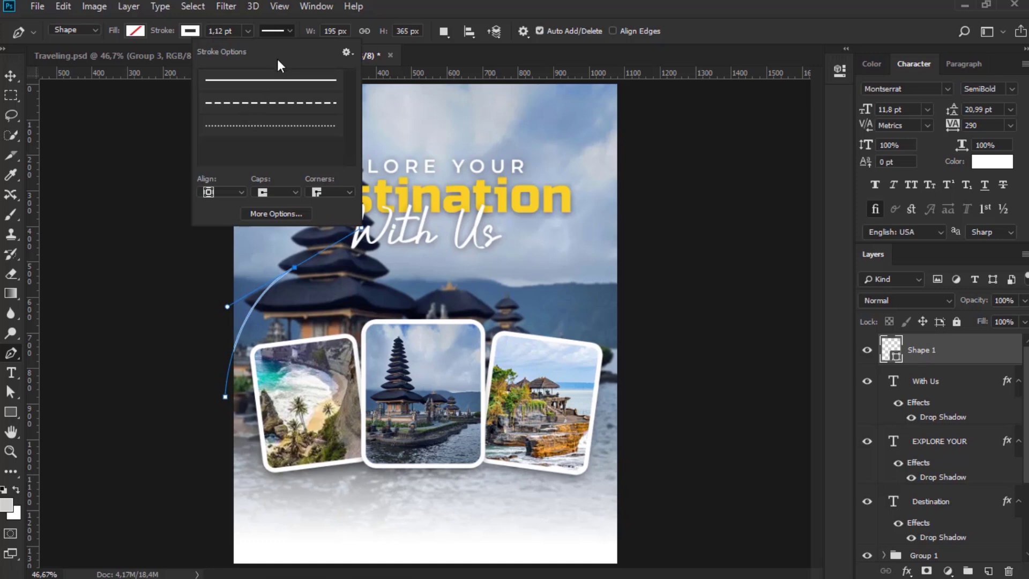
pyautogui.click(278, 103)
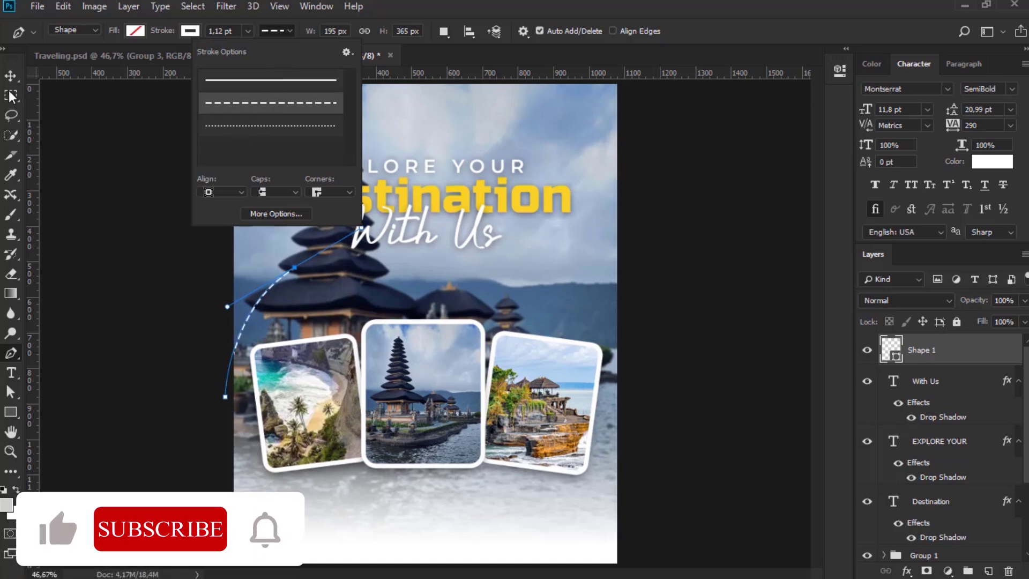
pyautogui.press('v')
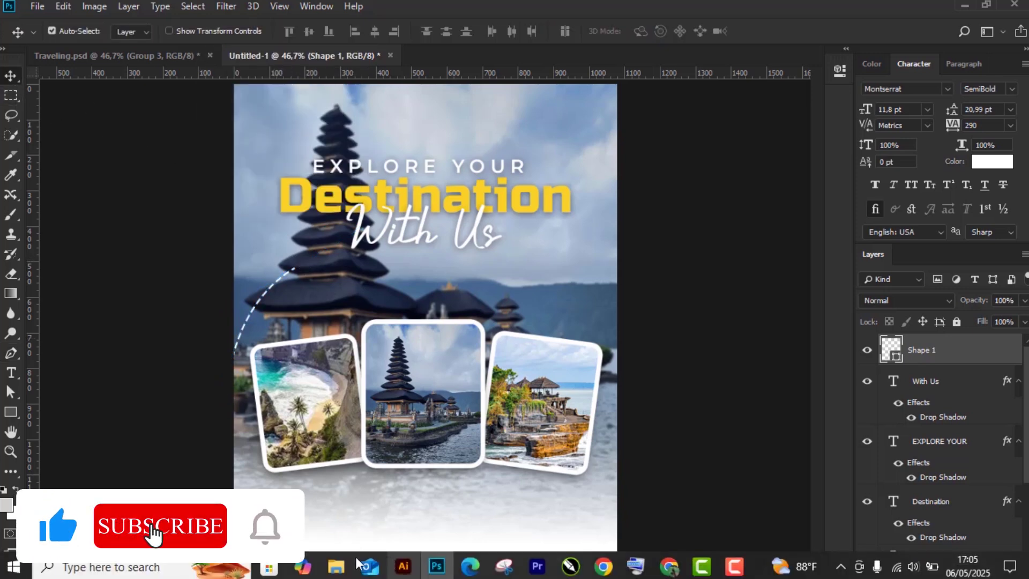
# Step: Place the black location pin image from the file folder onto the poster, scale it to about 38 % and position it over the temple tower
pyautogui.click(336, 573)
pyautogui.moveTo(230, 208); pyautogui.dragTo(343, 290)
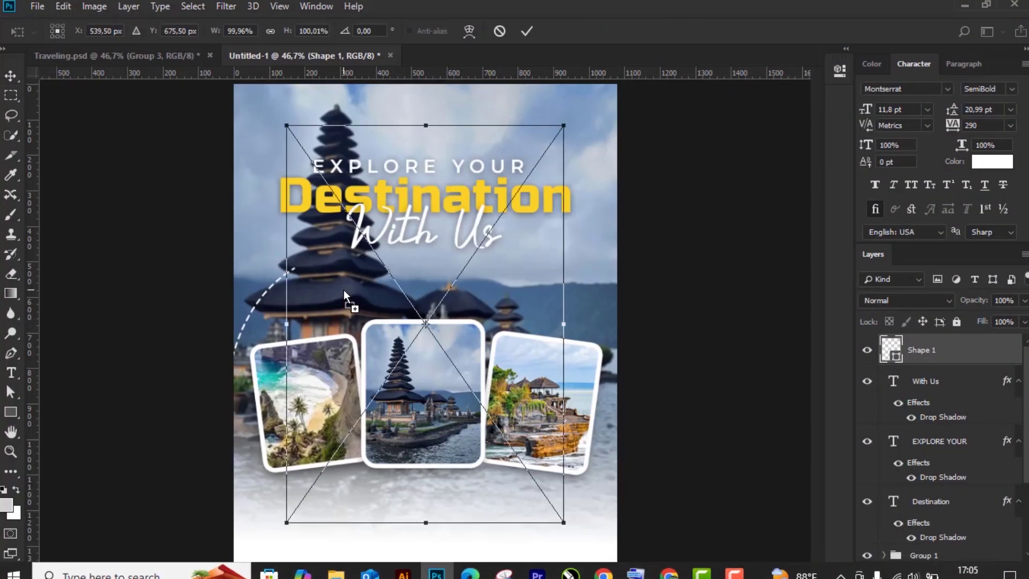
pyautogui.moveTo(534, 168); pyautogui.dragTo(394, 370)
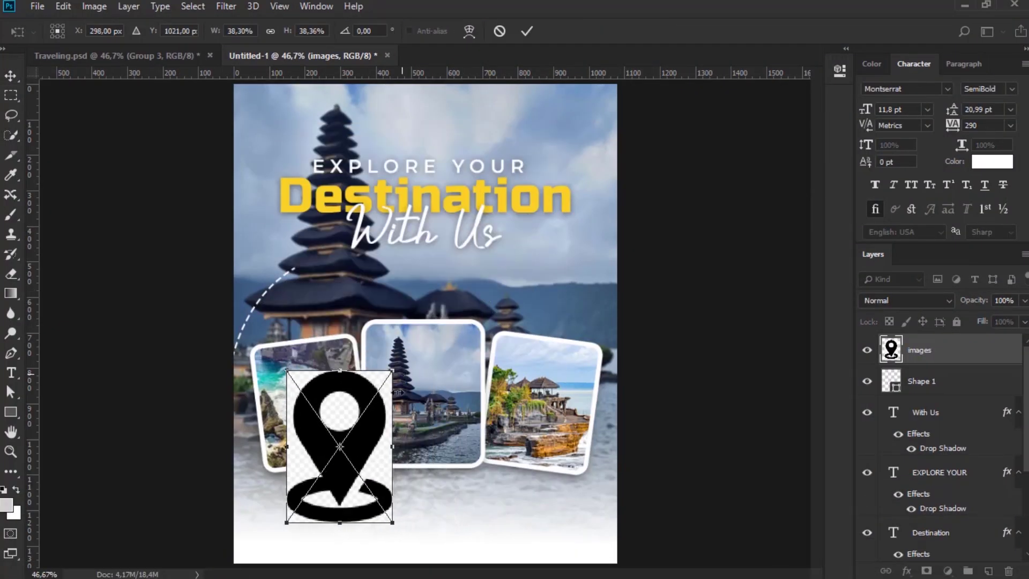
pyautogui.moveTo(376, 428)
pyautogui.mouseDown()
pyautogui.moveTo(383, 261)
pyautogui.moveTo(362, 282)
pyautogui.mouseUp()
pyautogui.press('Return')
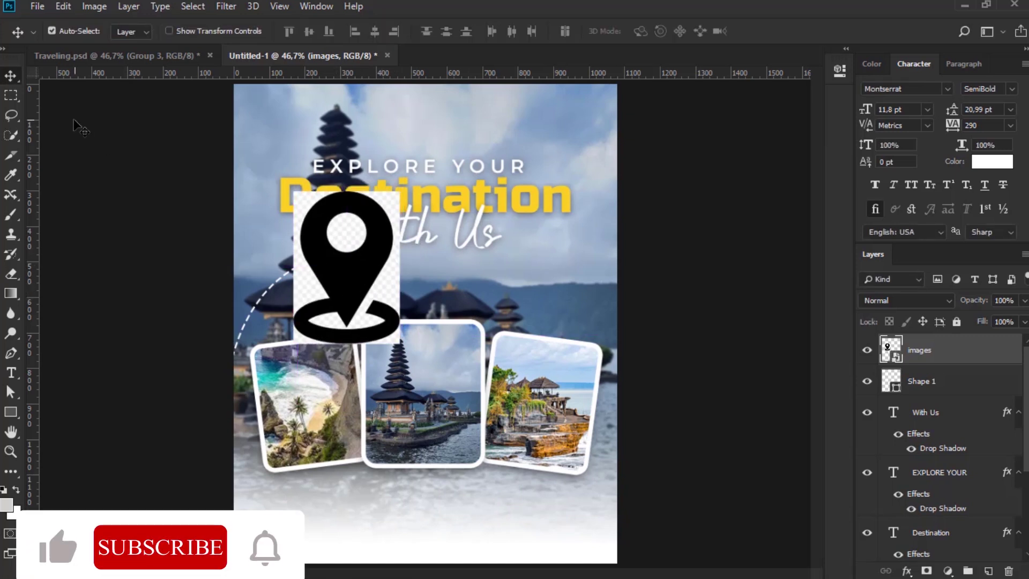
# Step: Try to isolate the placed pin image's shape with automatic subject selection
pyautogui.click(10, 119)
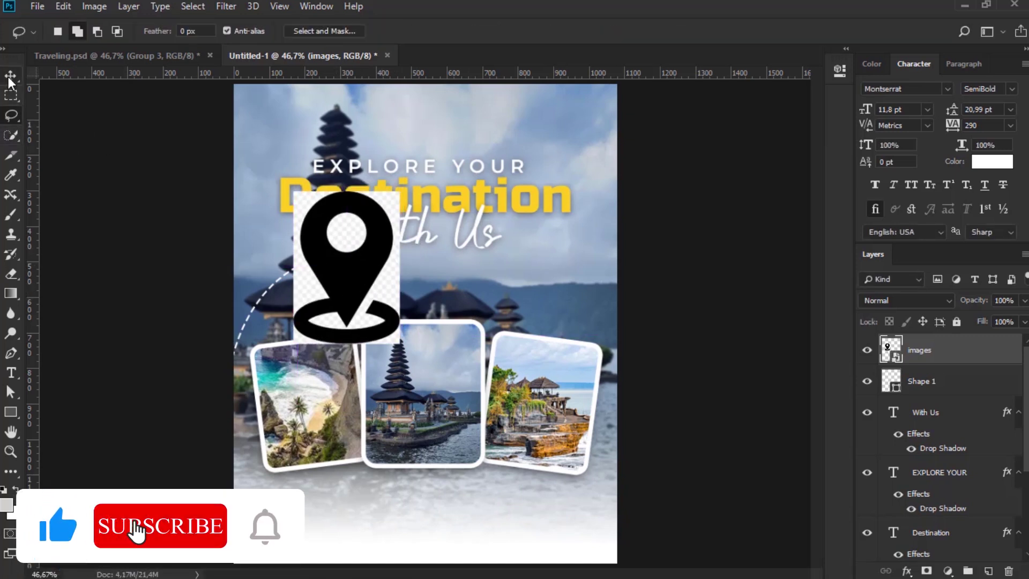
pyautogui.press('v')
pyautogui.moveTo(9, 122)
pyautogui.mouseDown()
pyautogui.moveTo(10, 138)
pyautogui.moveTo(29, 122)
pyautogui.mouseUp()
pyautogui.click(11, 115)
pyautogui.click(195, 6)
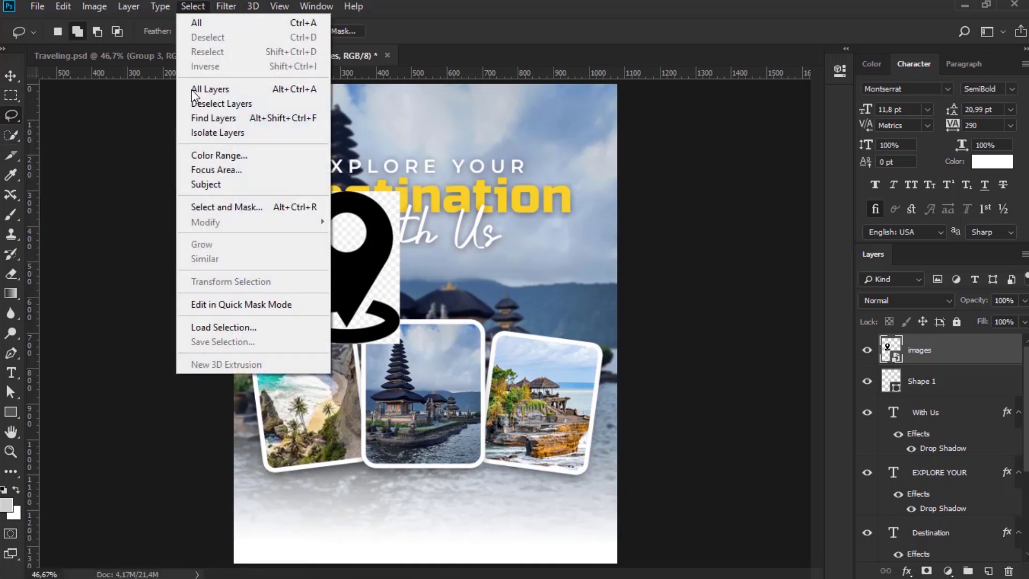
pyautogui.click(205, 185)
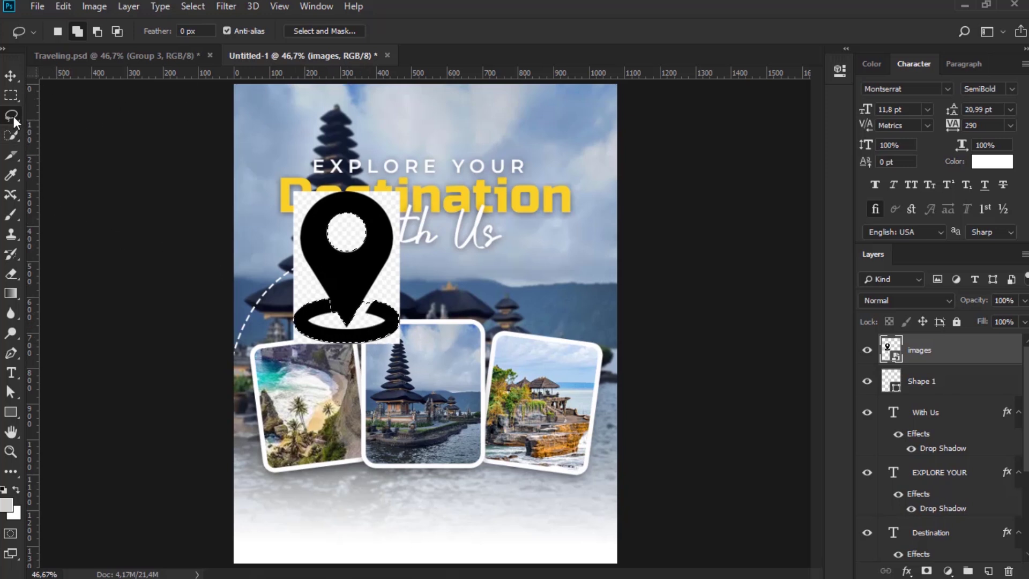
# Step: Try to refine the pin selection with the Quick Selection tool, adding the pin body and subtracting the surplus areas
pyautogui.click(11, 135)
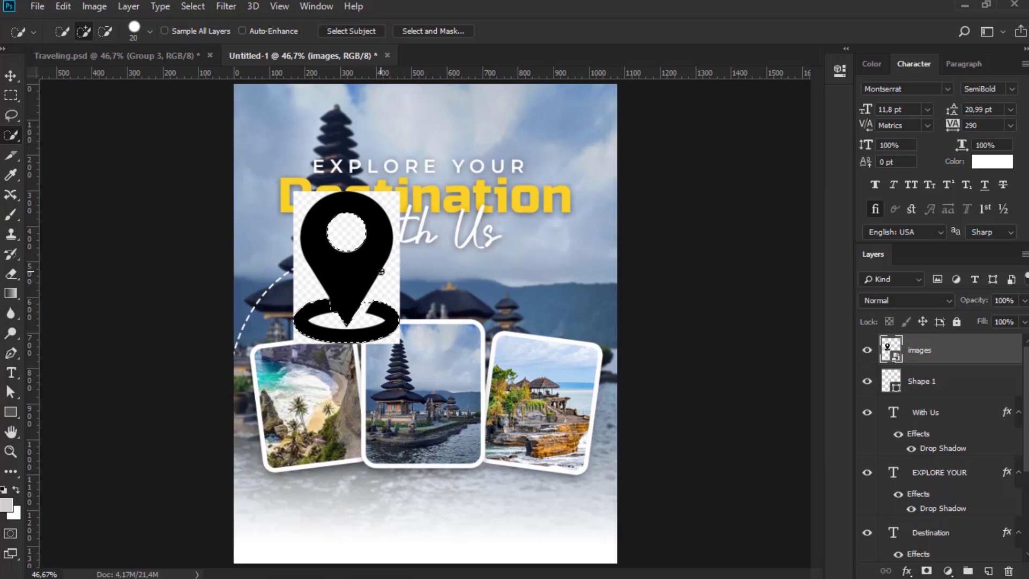
pyautogui.moveTo(361, 275)
pyautogui.mouseDown()
pyautogui.moveTo(344, 259)
pyautogui.moveTo(346, 318)
pyautogui.mouseUp()
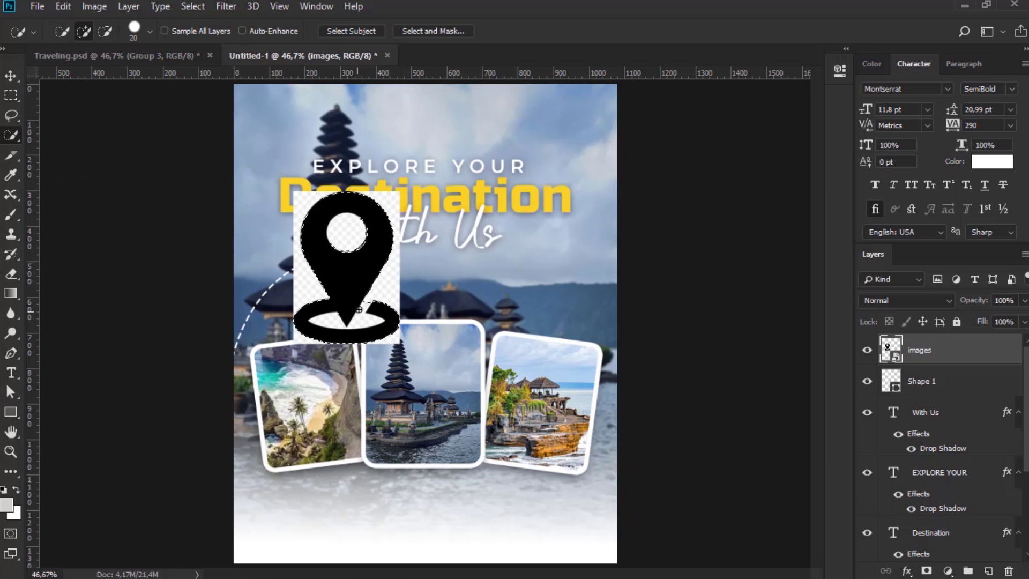
pyautogui.click(106, 31)
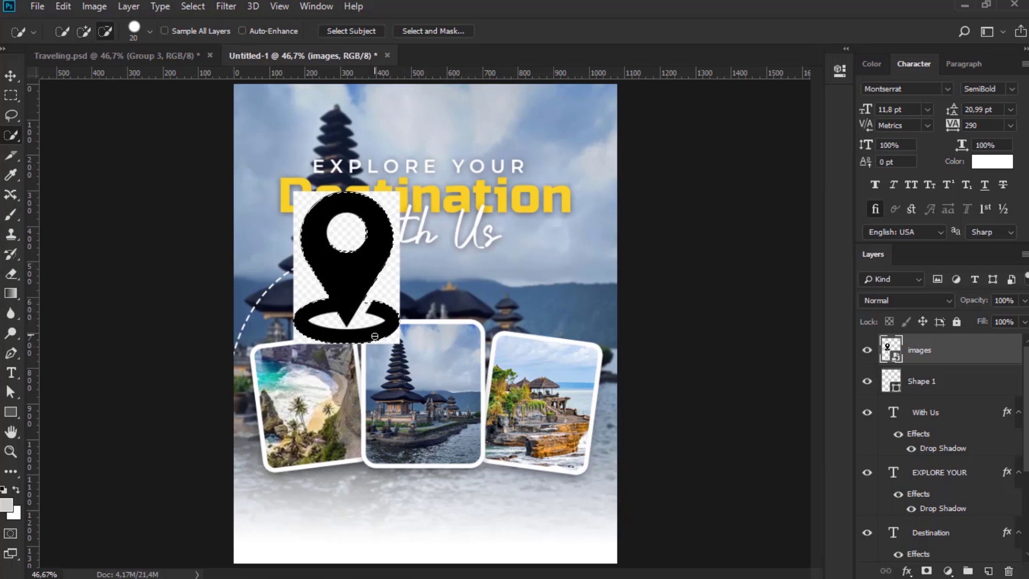
pyautogui.moveTo(373, 337)
pyautogui.mouseDown()
pyautogui.moveTo(361, 315)
pyautogui.moveTo(352, 335)
pyautogui.moveTo(340, 334)
pyautogui.moveTo(363, 333)
pyautogui.moveTo(316, 333)
pyautogui.moveTo(302, 319)
pyautogui.moveTo(348, 302)
pyautogui.moveTo(351, 280)
pyautogui.mouseUp()
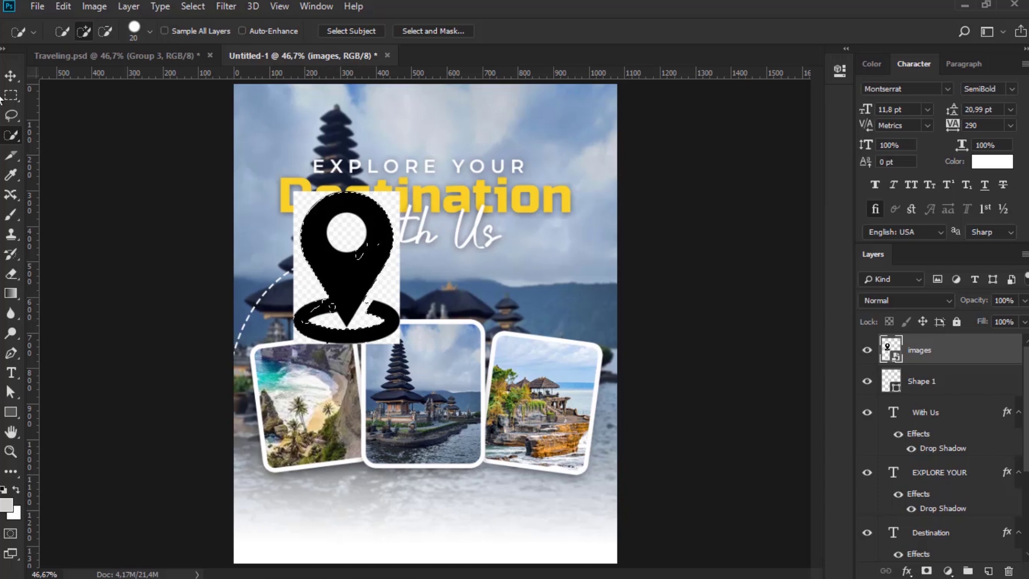
# Step: Delete the placed pin image layer from the poster
pyautogui.click(10, 75)
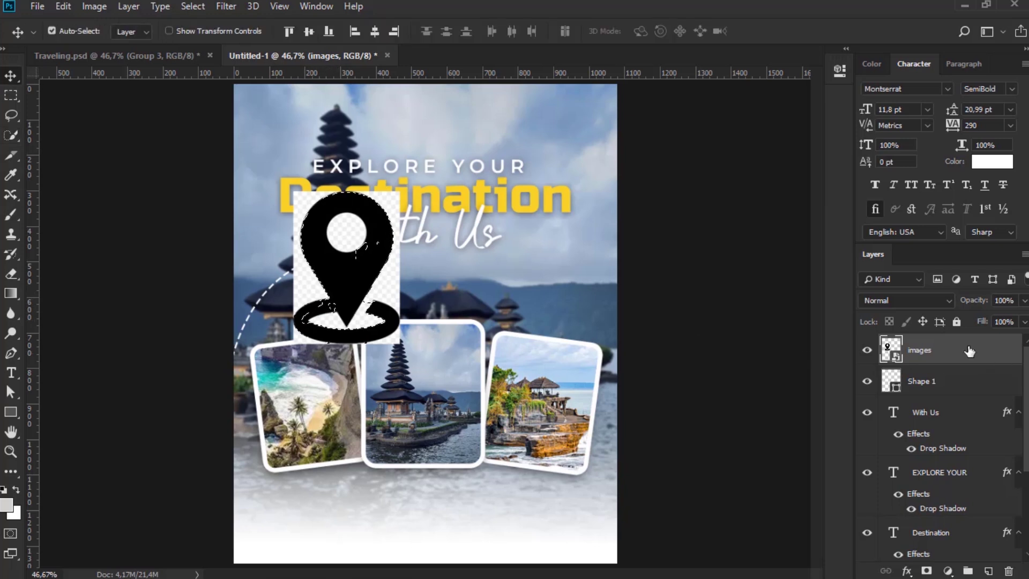
pyautogui.press('Delete')
pyautogui.click(522, 229)
pyautogui.click(519, 239)
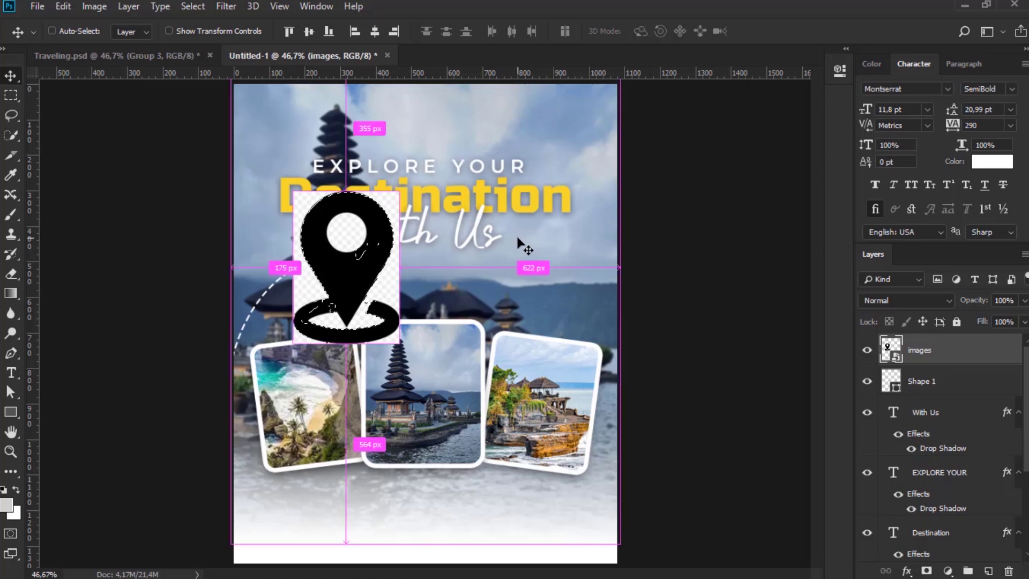
pyautogui.press('Delete')
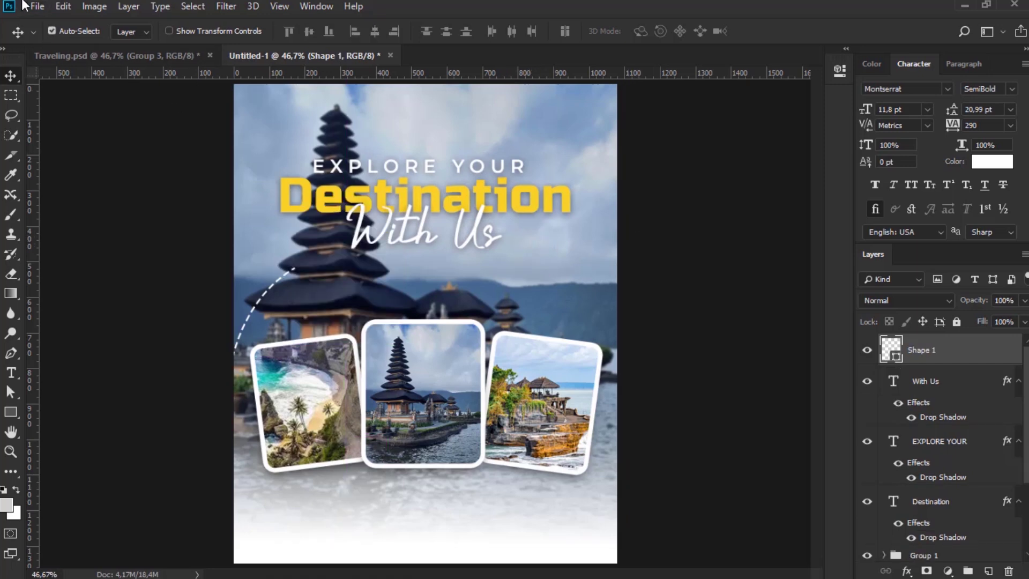
# Step: Open the location pin picture images.png from the Downloads folder as its own document and fit it in view
pyautogui.click(24, 6)
pyautogui.click(34, 36)
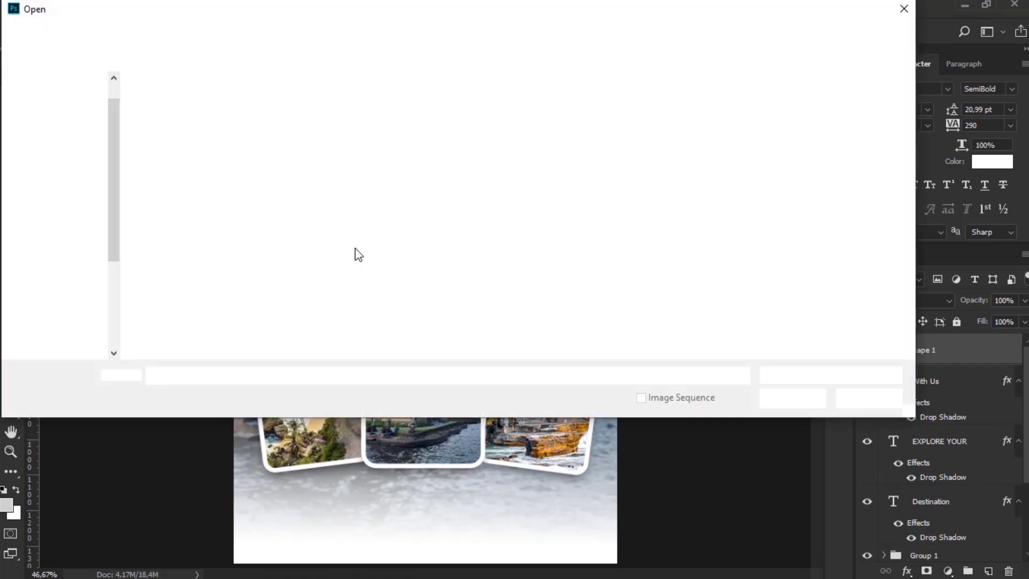
pyautogui.scroll(-1, 72, 343)
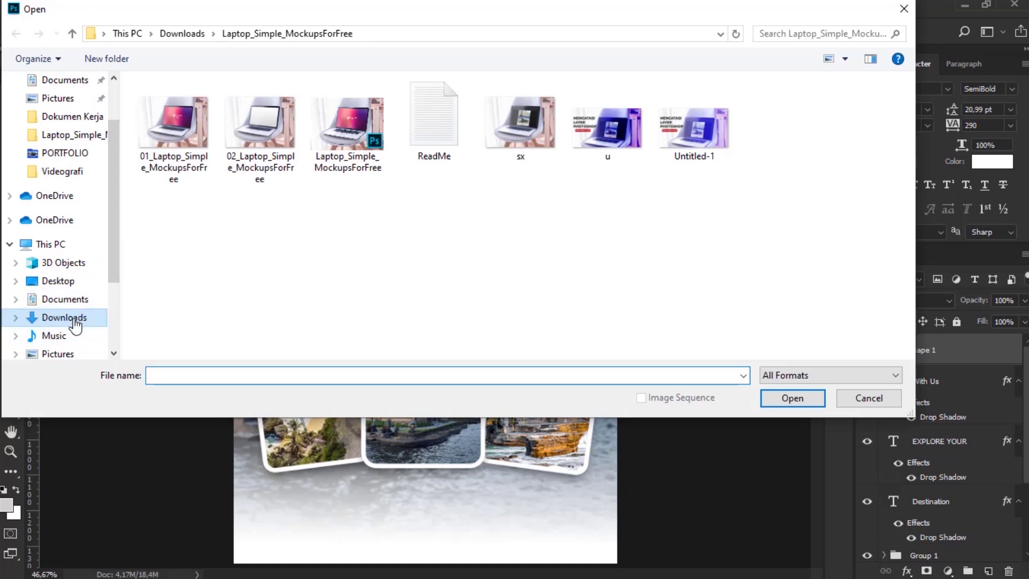
pyautogui.click(74, 320)
pyautogui.scroll(-5, 445, 268)
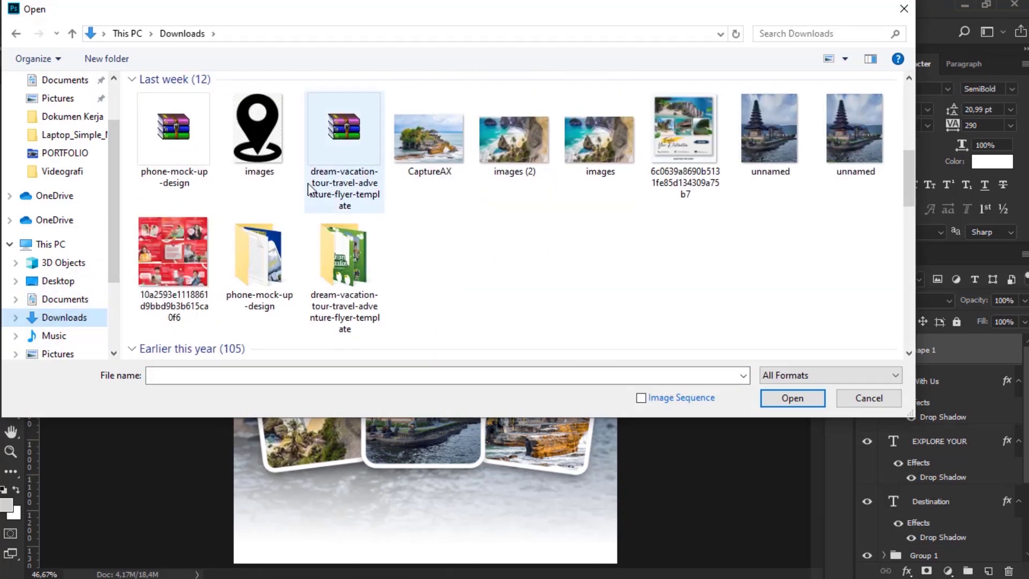
pyautogui.click(259, 136)
pyautogui.click(792, 398)
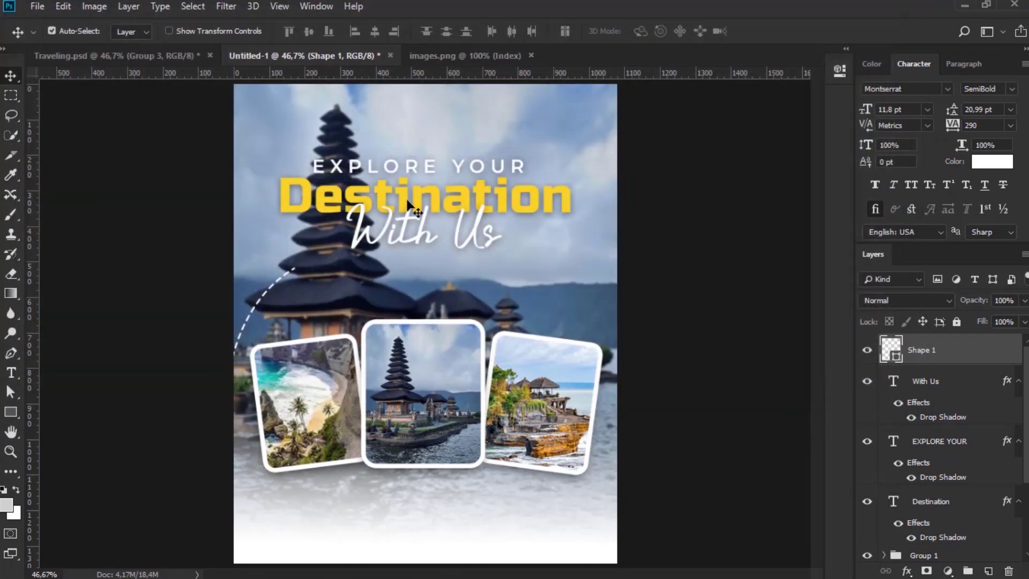
pyautogui.hotkey('ctrl', '0')
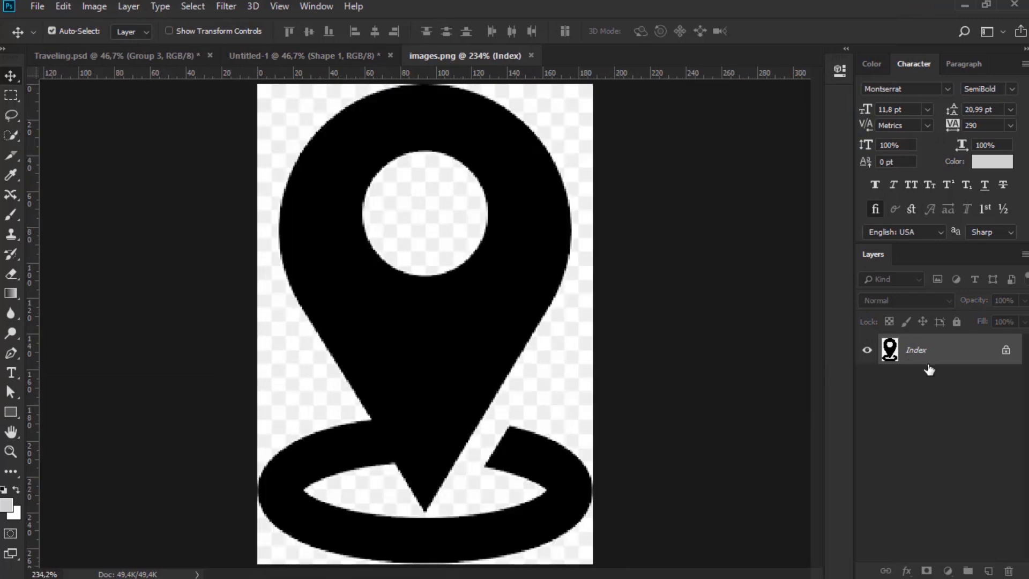
# Step: Convert images.png from indexed color to RGB Color mode
pyautogui.click(96, 6)
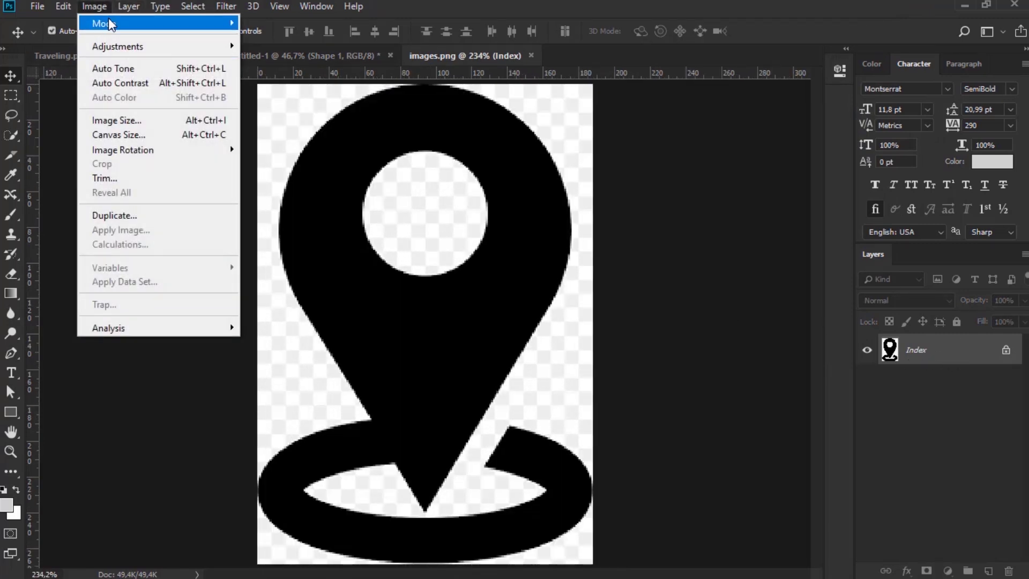
pyautogui.moveTo(156, 23)
pyautogui.click(278, 81)
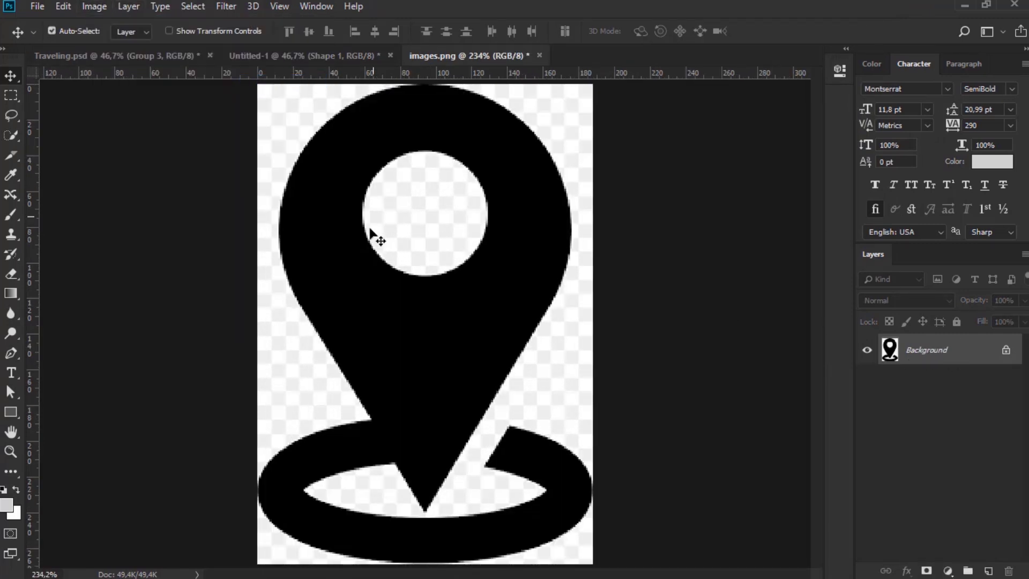
# Step: Select the whole black pin with the Quick Selection tool and copy it to a new layer
pyautogui.click(14, 136)
pyautogui.moveTo(331, 151)
pyautogui.mouseDown()
pyautogui.moveTo(339, 243)
pyautogui.moveTo(405, 404)
pyautogui.moveTo(473, 397)
pyautogui.mouseUp()
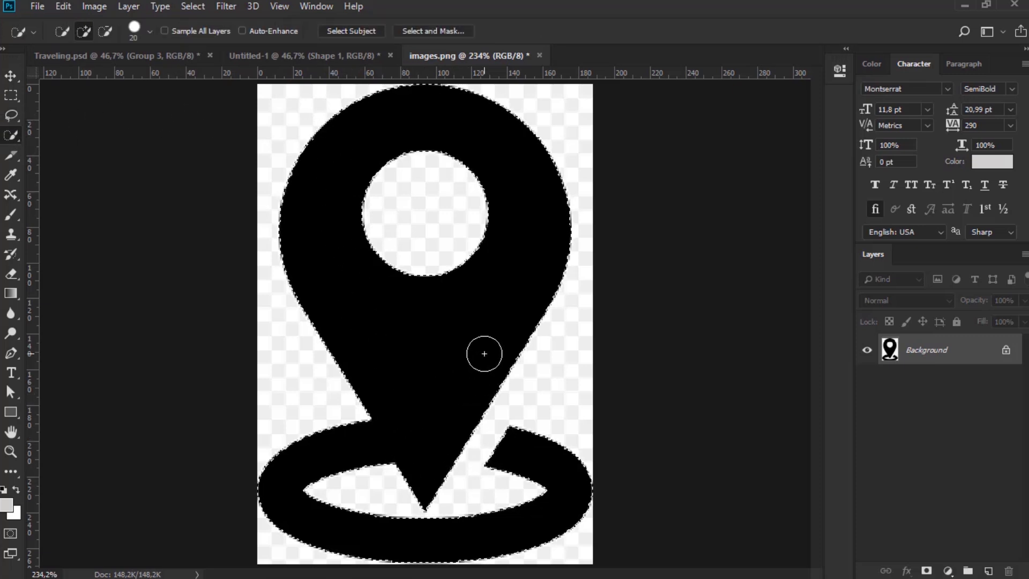
pyautogui.hotkey('ctrl', 'j')
pyautogui.click(13, 77)
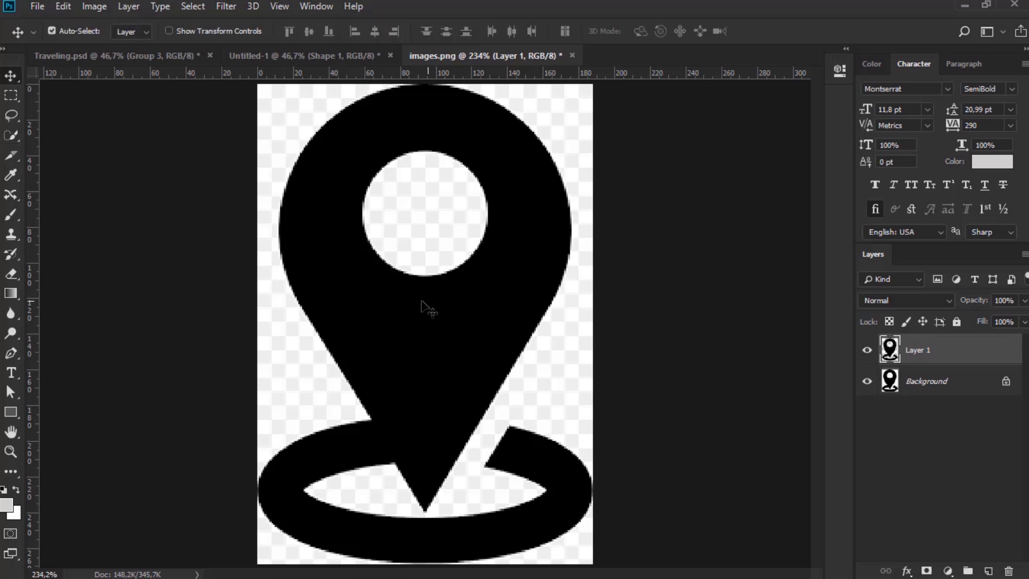
# Step: Bring the cut-out pin into Untitled-1, shrink it to a small marker and place it at the upper end of the dashed curve
pyautogui.moveTo(425, 306); pyautogui.dragTo(393, 324)
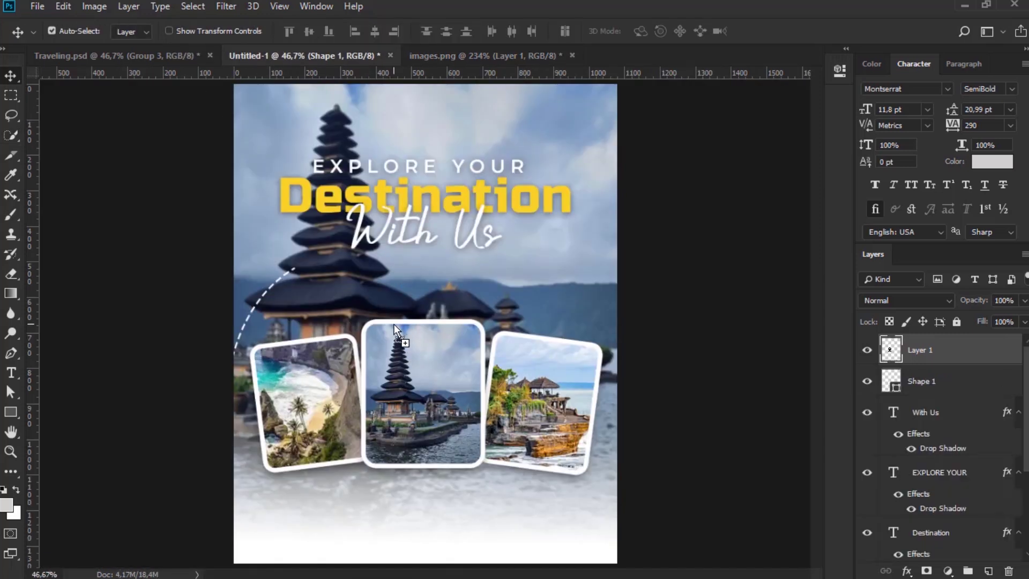
pyautogui.hotkey('ctrl', 't')
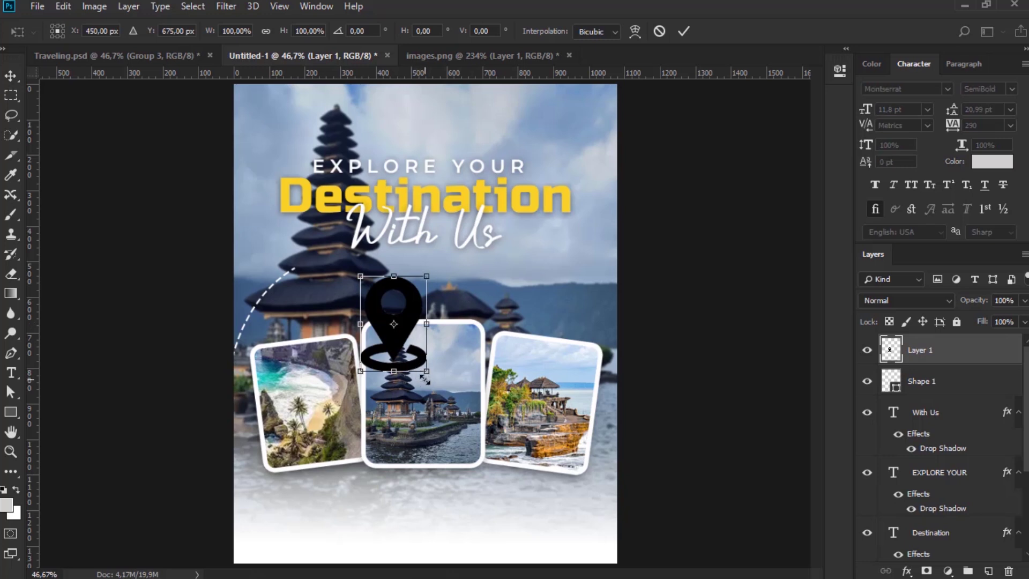
pyautogui.moveTo(406, 354); pyautogui.dragTo(309, 254)
pyautogui.press('Return')
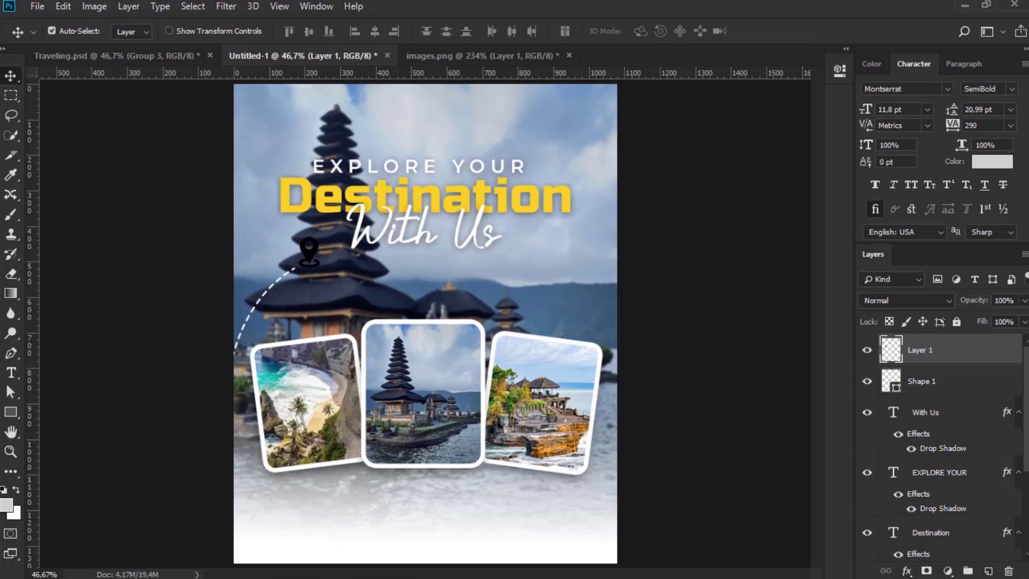
# Step: Add a Color Overlay effect in white (ffffff) to the pin layer
pyautogui.click(905, 572)
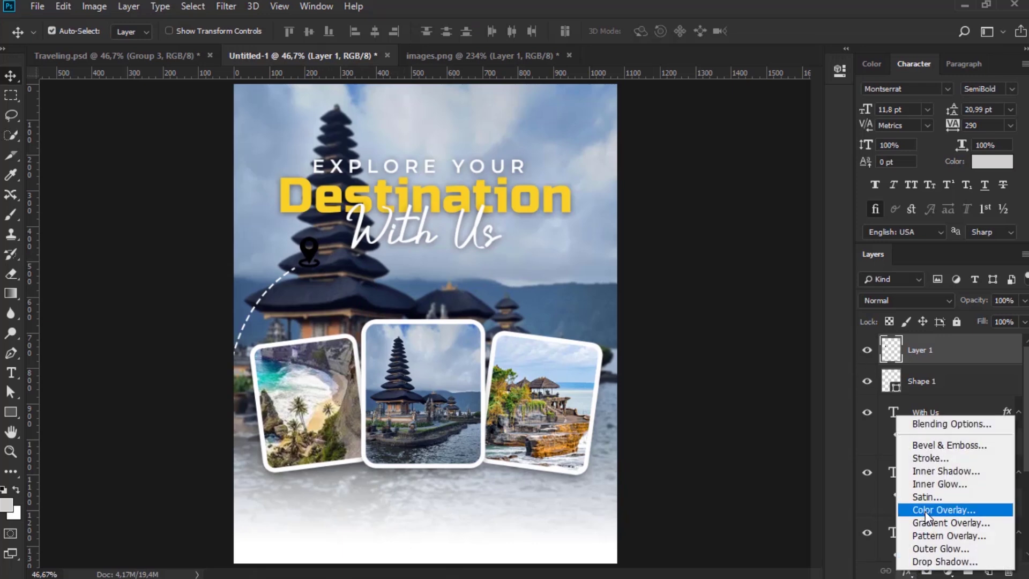
pyautogui.click(499, 238)
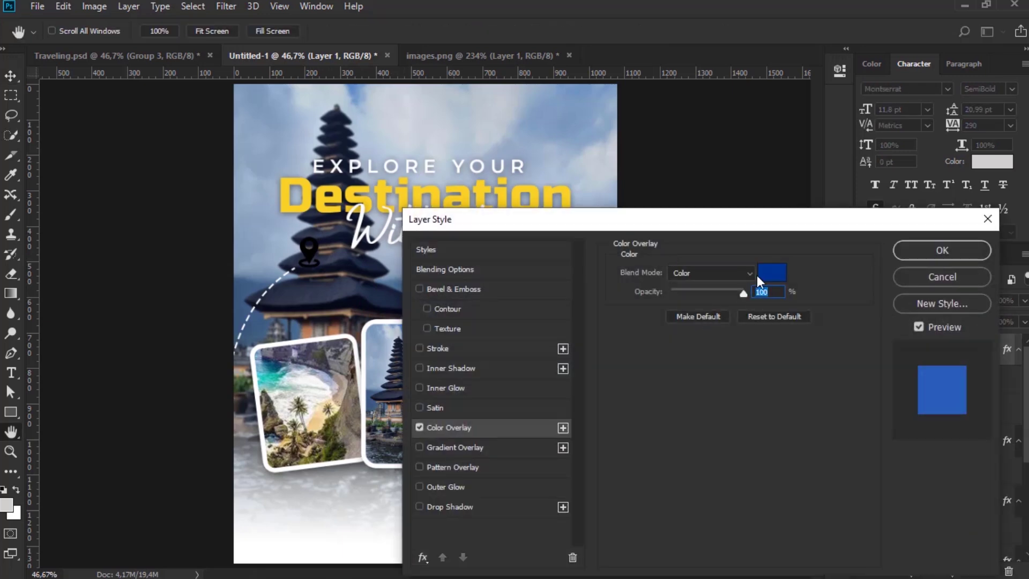
pyautogui.click(759, 273)
pyautogui.write('ffffff')
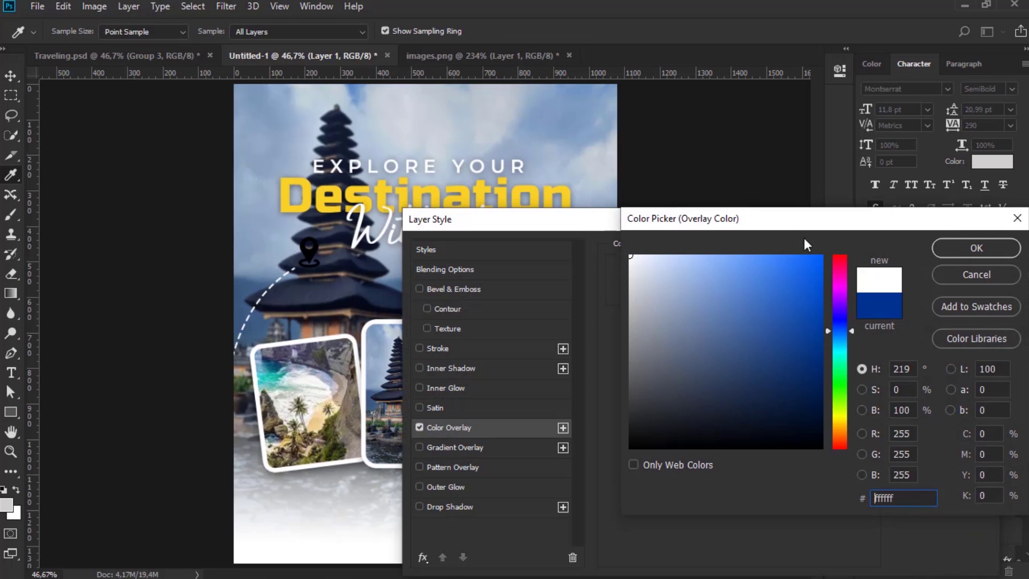
pyautogui.click(998, 247)
pyautogui.click(966, 258)
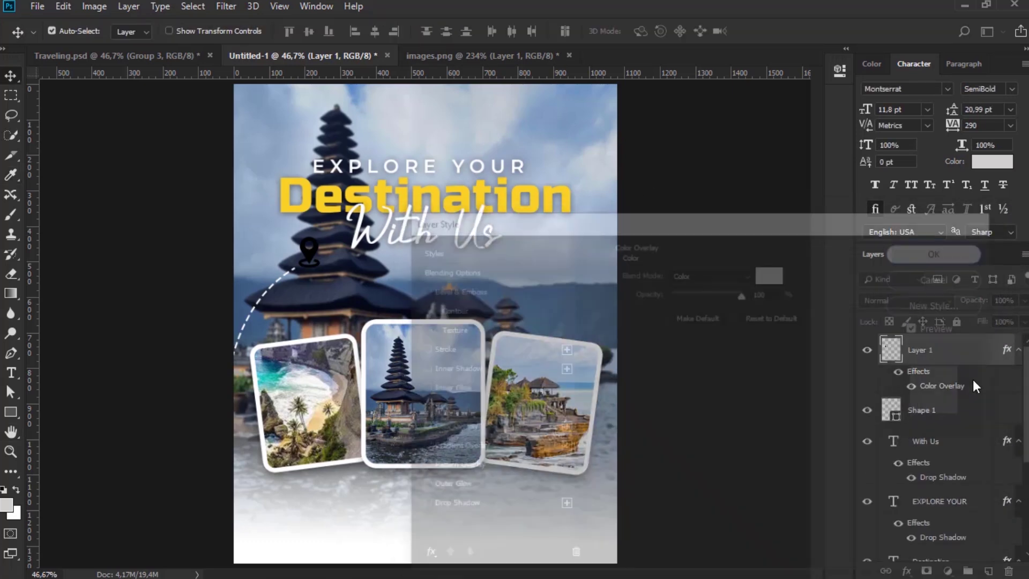
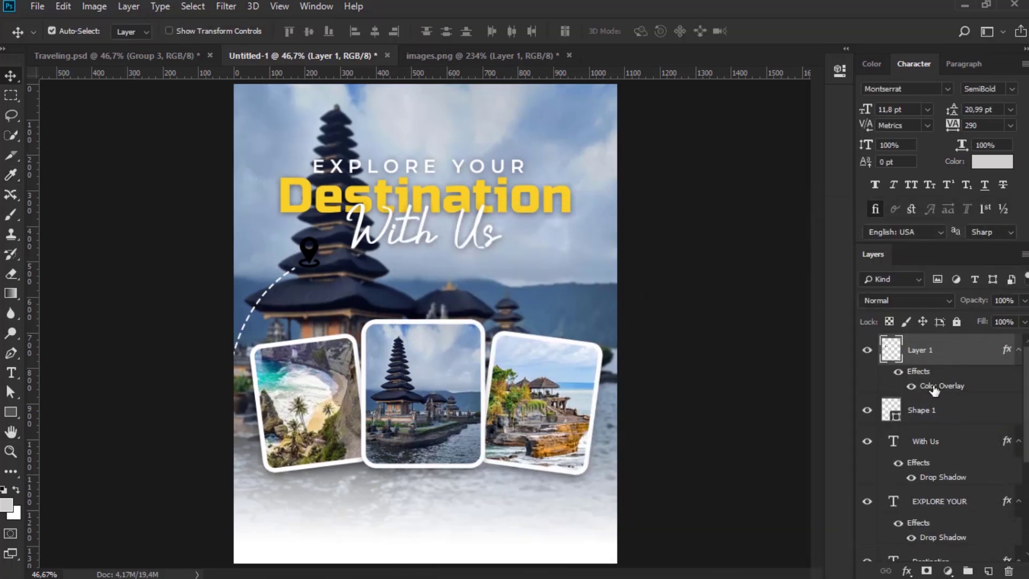
# Step: Change the blend mode of the pin layer's Color Overlay from Color to Normal
pyautogui.doubleClick(887, 368)
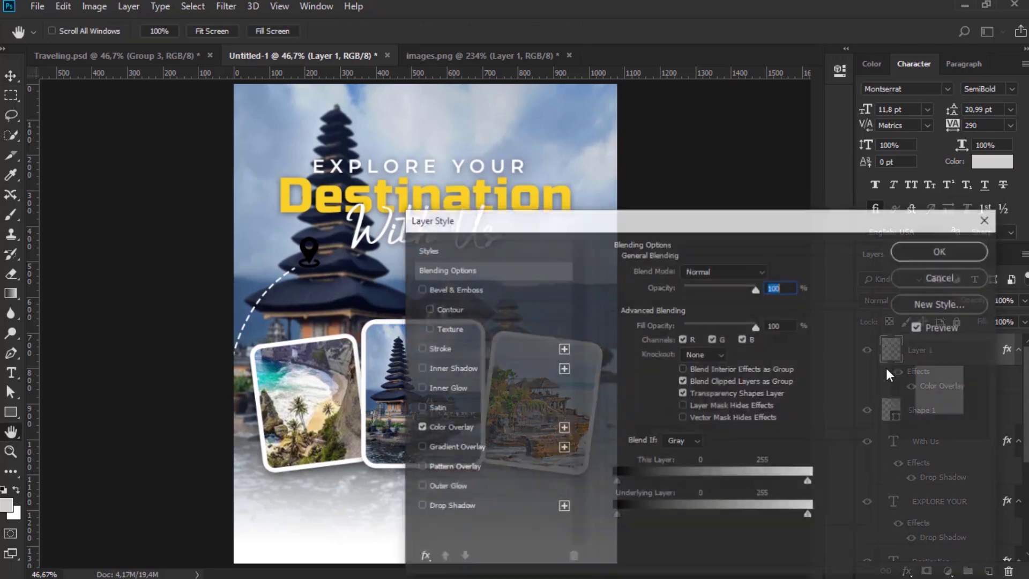
pyautogui.click(460, 428)
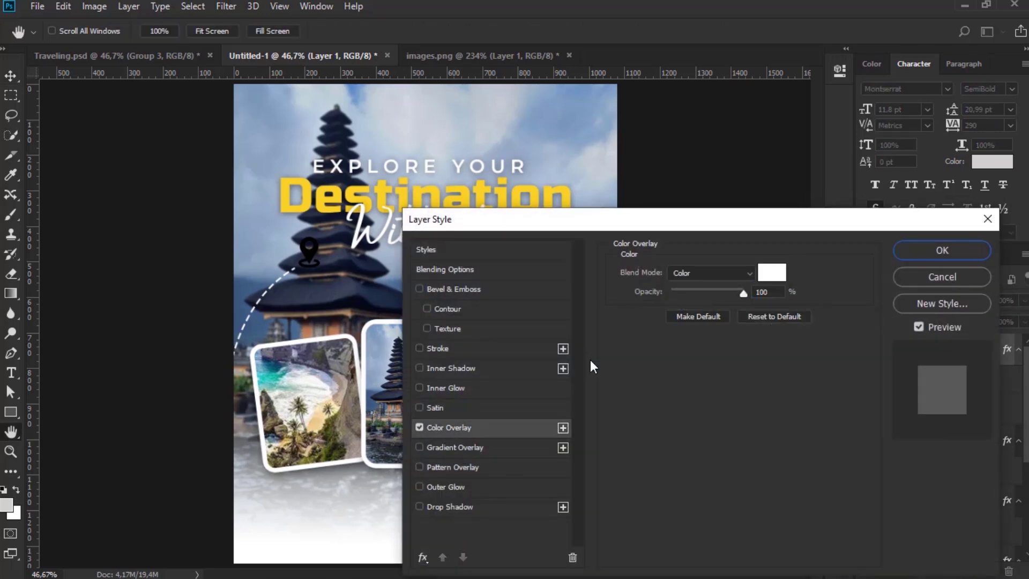
pyautogui.click(719, 274)
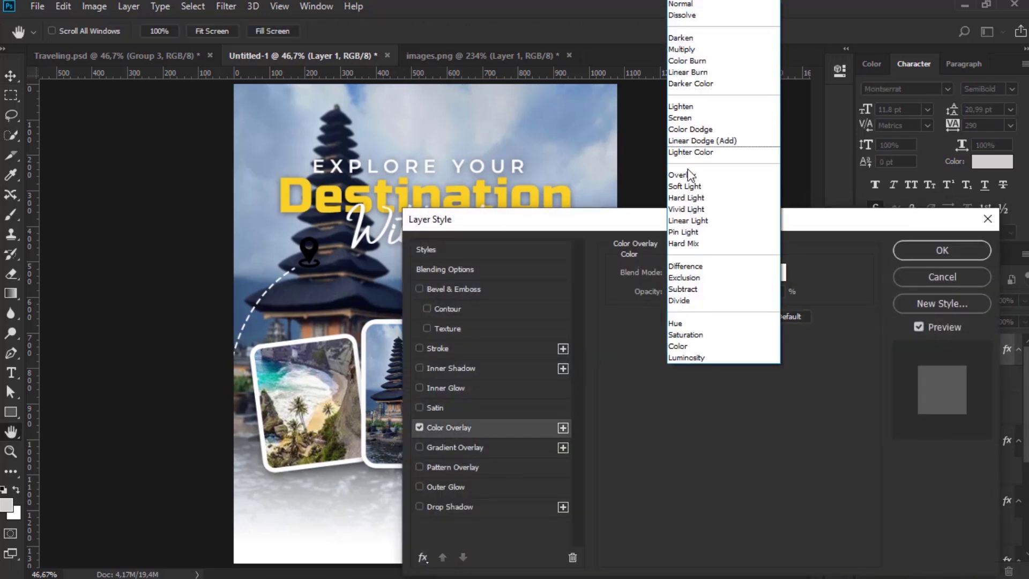
pyautogui.click(696, 4)
pyautogui.click(916, 252)
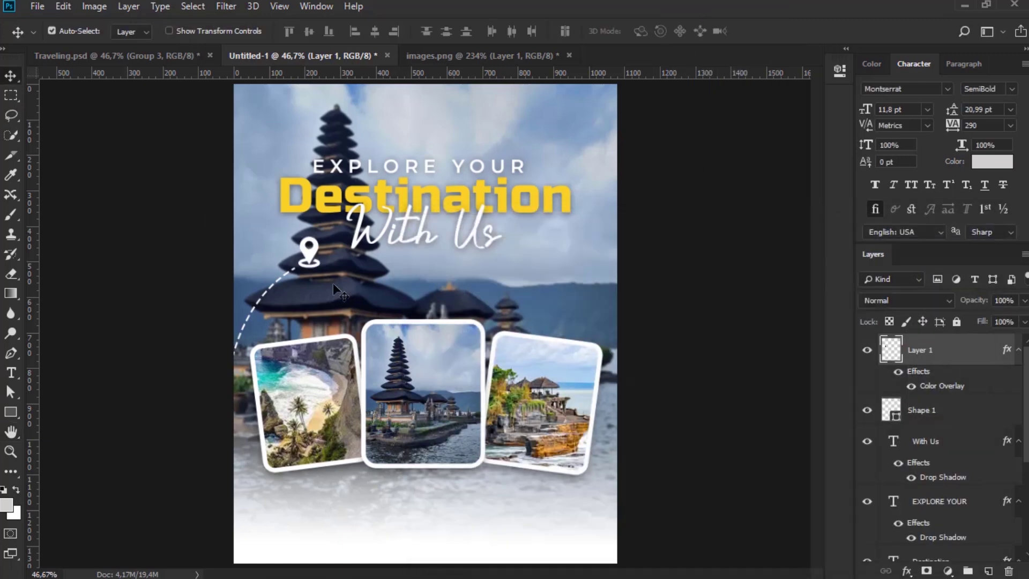
# Step: Shrink the white pin slightly, keeping its base at the upper end of the dashed curve
pyautogui.press('z')
pyautogui.moveTo(311, 258); pyautogui.dragTo(311, 257)
pyautogui.click(10, 77)
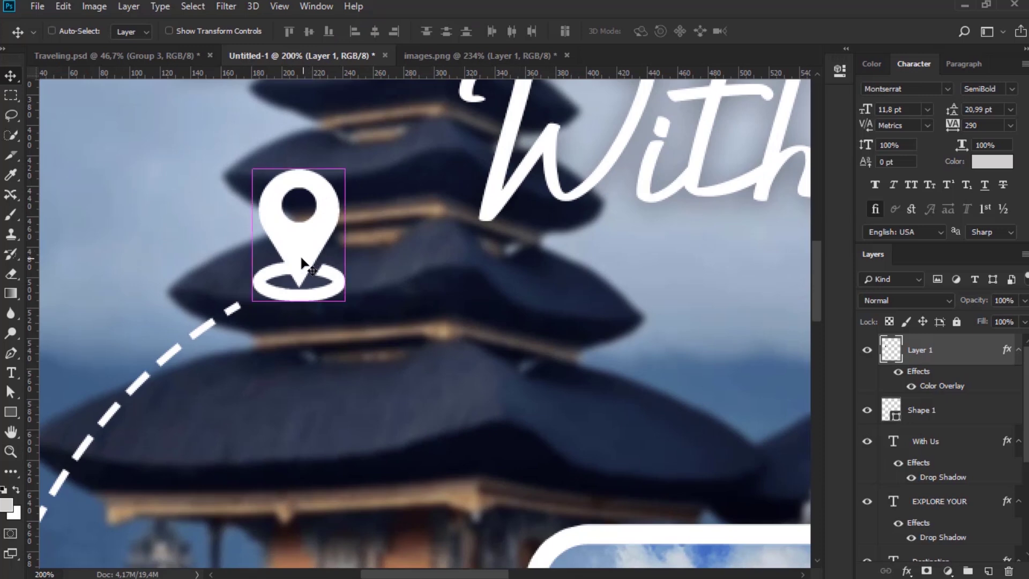
pyautogui.hotkey('ctrl', 't')
pyautogui.moveTo(353, 171); pyautogui.dragTo(339, 197)
pyautogui.press('Return')
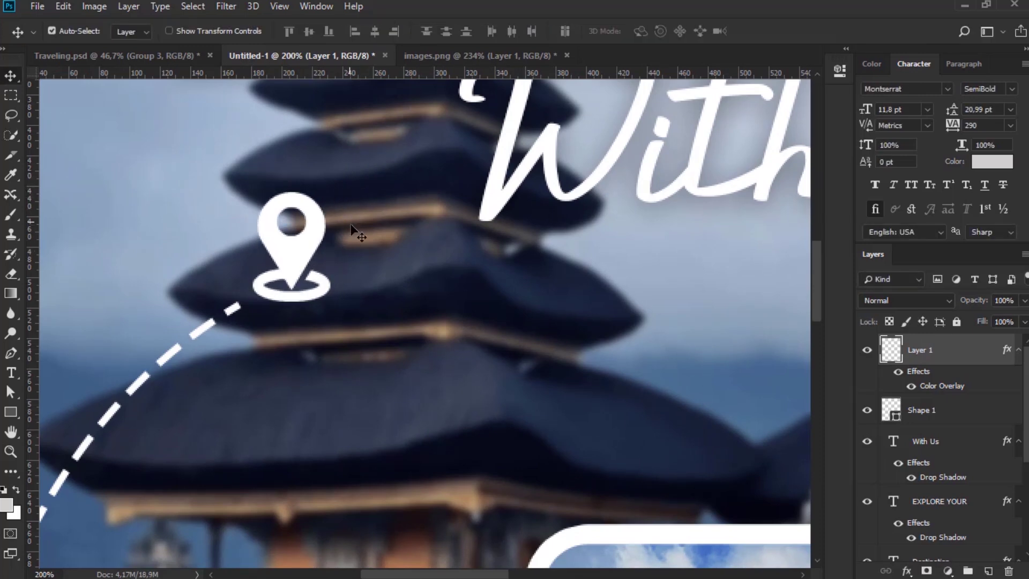
pyautogui.hotkey('ctrl', '0')
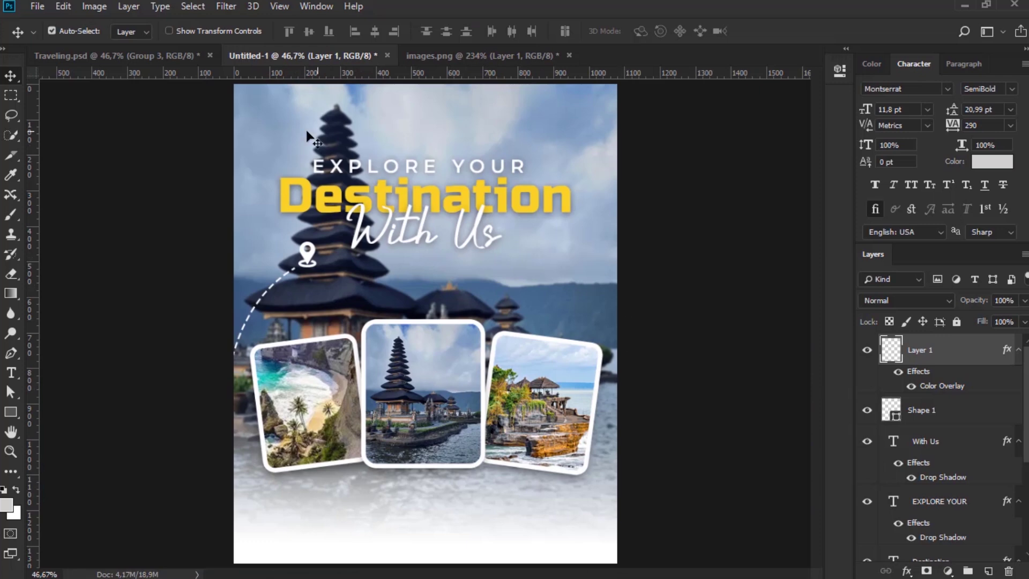
# Step: Draw a curved Pen tool shape about 282 x 536 px from the right-hand photo up to beside the Destination headline, following Traveling.psd
pyautogui.click(160, 59)
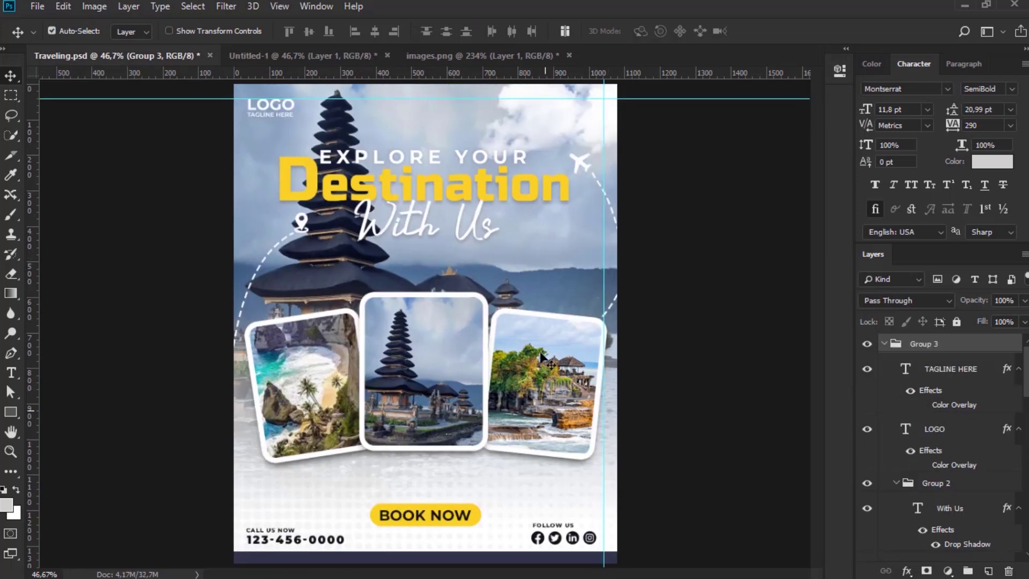
pyautogui.click(341, 55)
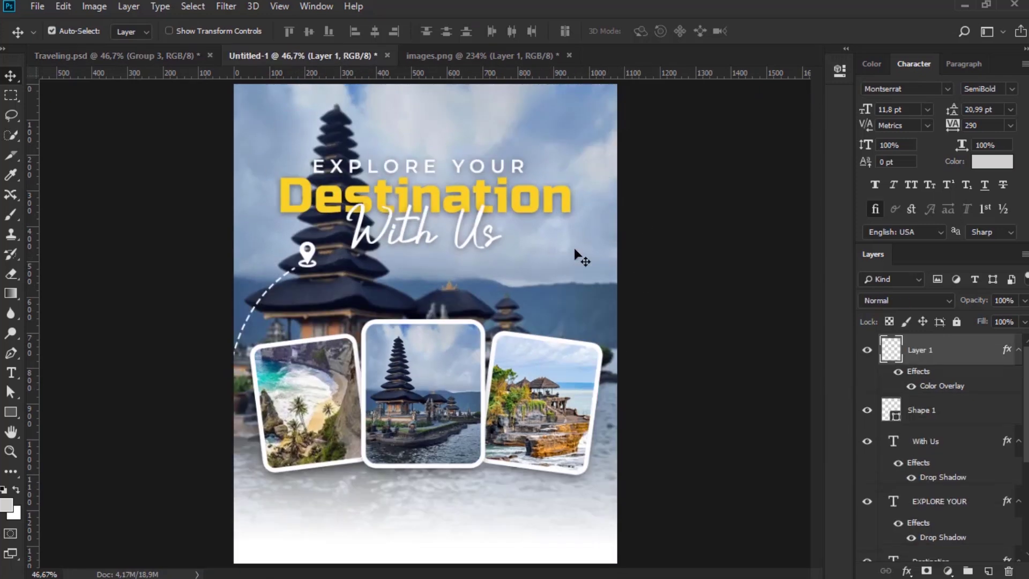
pyautogui.click(10, 353)
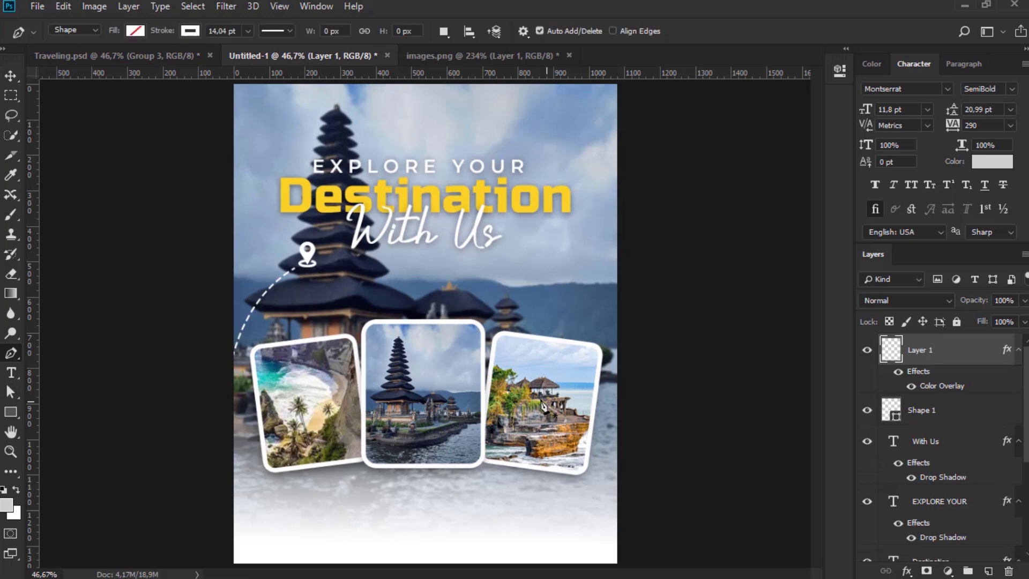
pyautogui.click(622, 276)
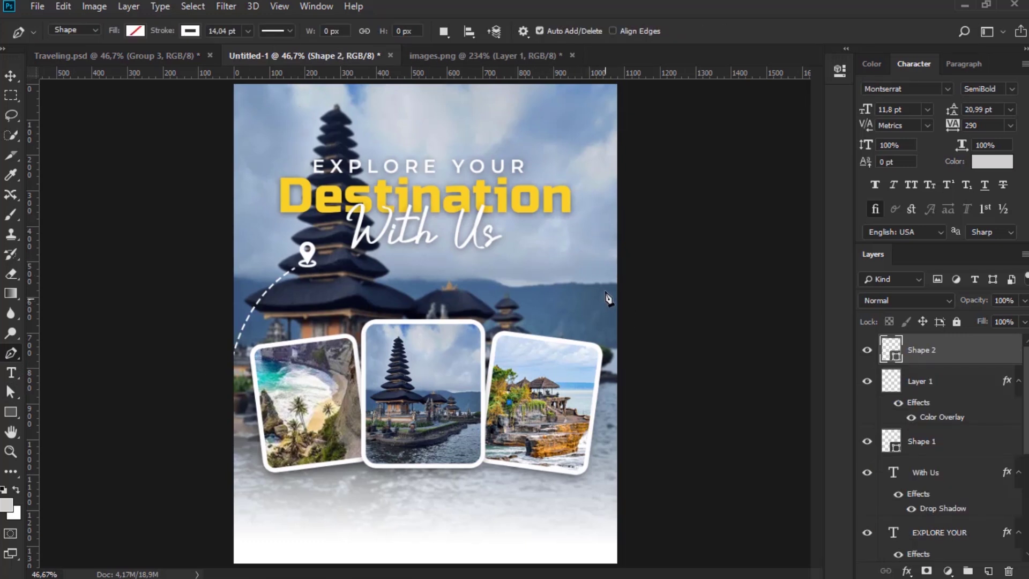
pyautogui.moveTo(607, 284); pyautogui.dragTo(588, 217)
pyautogui.click(585, 212)
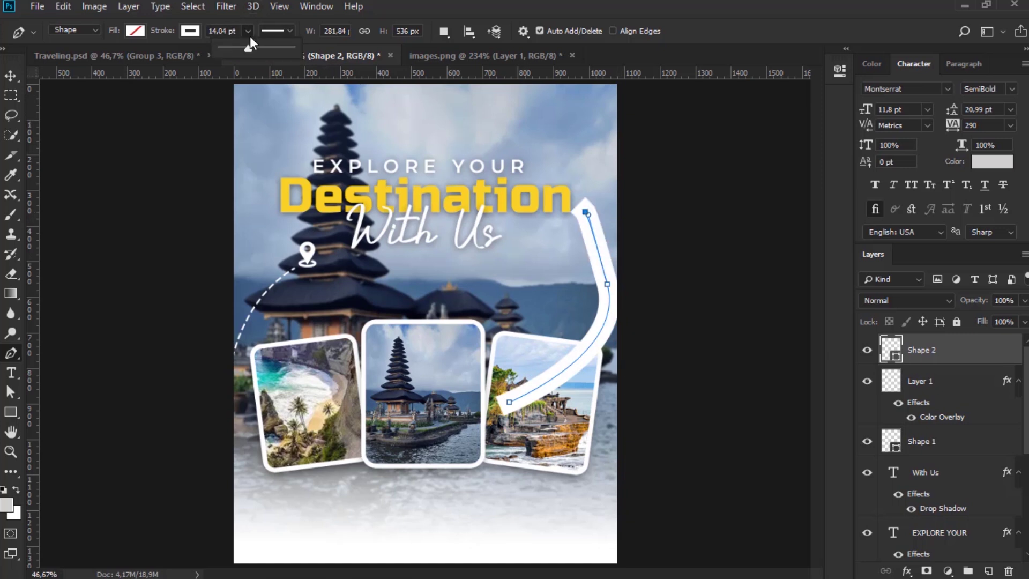
# Step: Set the new curve's stroke width to 1,12 pt and its stroke type to dashed
pyautogui.moveTo(233, 47); pyautogui.dragTo(233, 46)
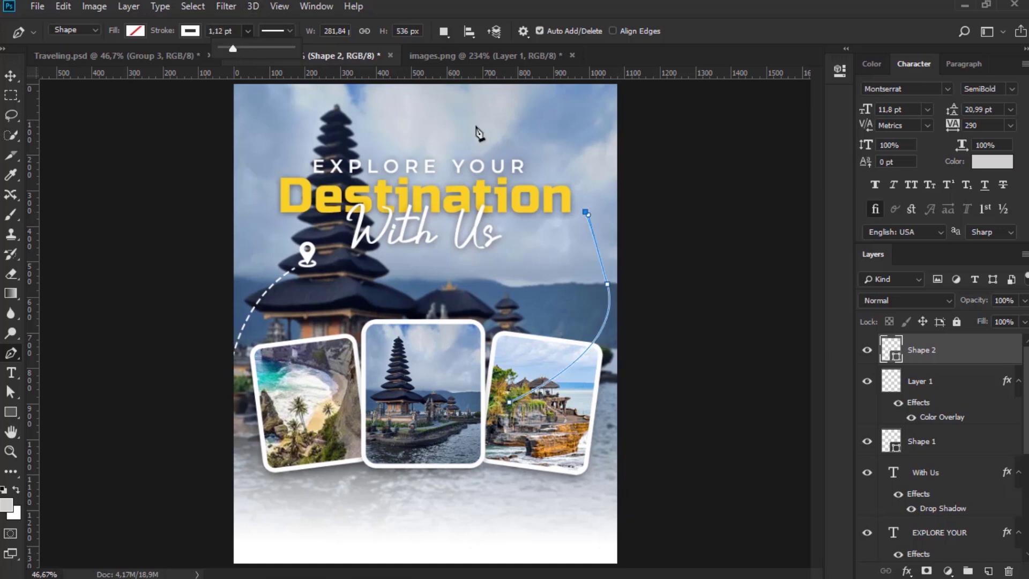
pyautogui.click(275, 31)
pyautogui.click(258, 107)
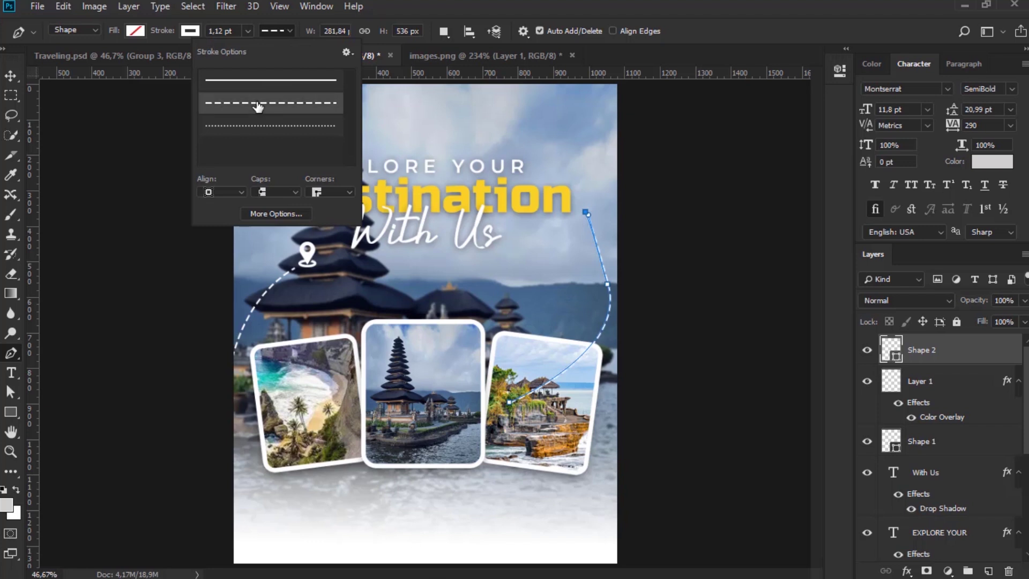
# Step: Shift the dashed curve to the poster's right edge and place its layer between Group 1 and the unnamed background photo
pyautogui.click(11, 76)
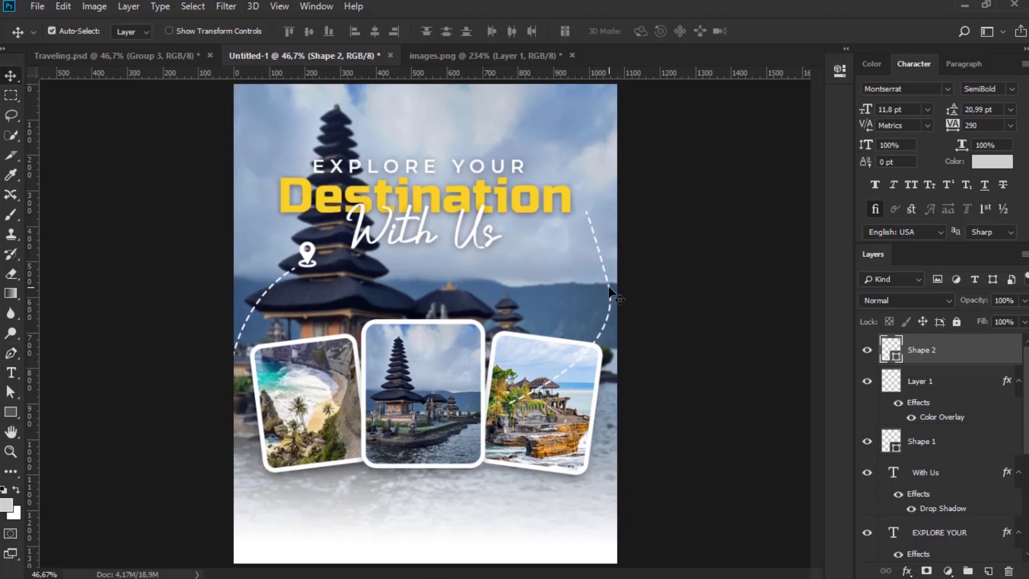
pyautogui.moveTo(609, 291); pyautogui.dragTo(629, 307)
pyautogui.moveTo(942, 353); pyautogui.dragTo(943, 454)
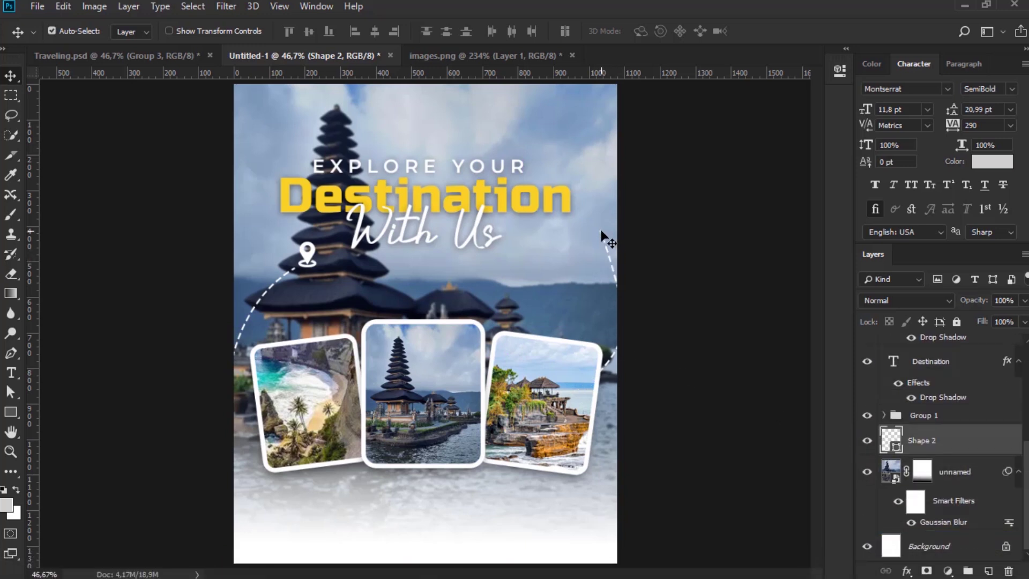
pyautogui.click(932, 462)
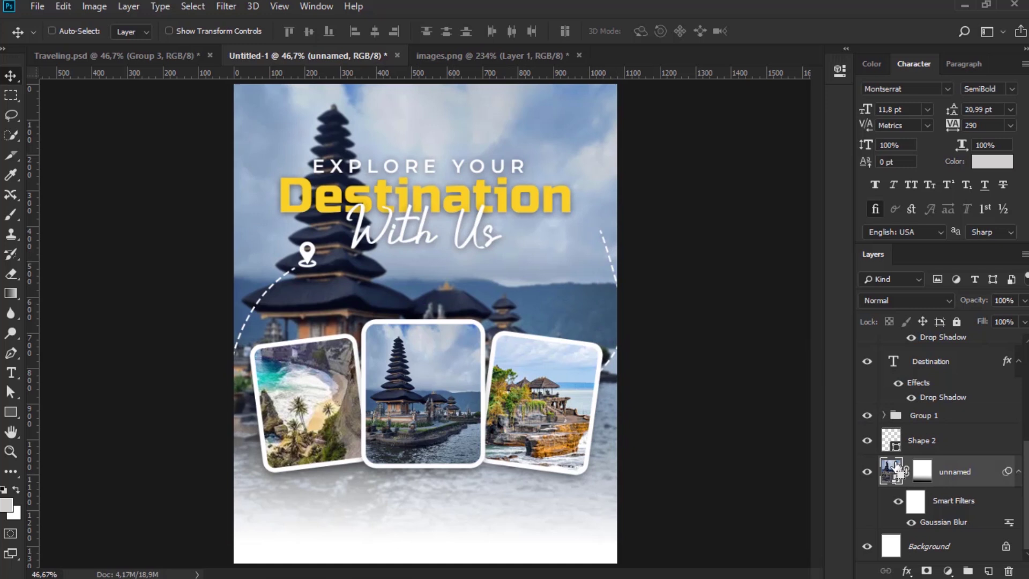
pyautogui.click(933, 443)
pyautogui.hotkey('ctrl', 't')
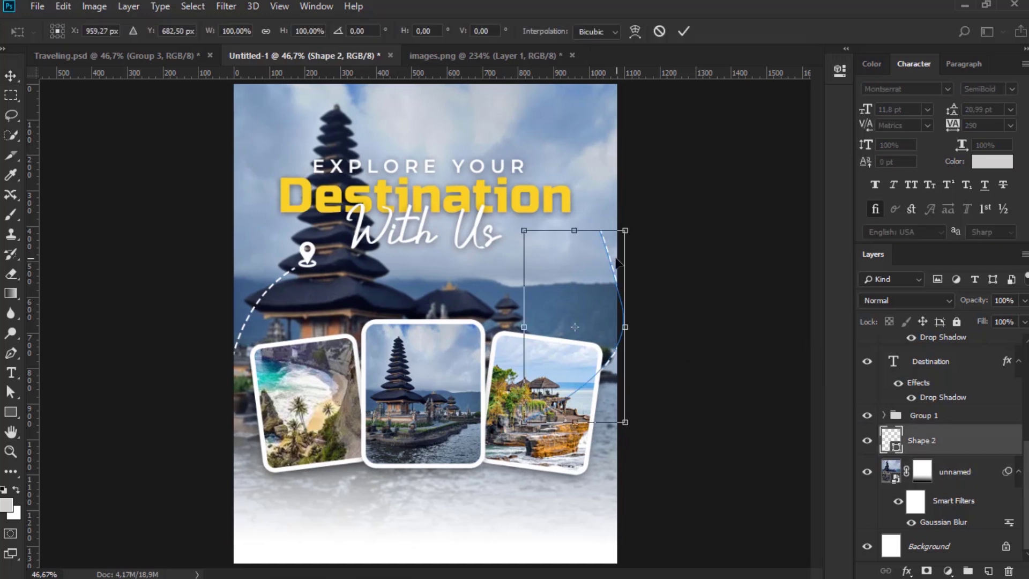
pyautogui.moveTo(610, 264); pyautogui.dragTo(604, 263)
pyautogui.press('Return')
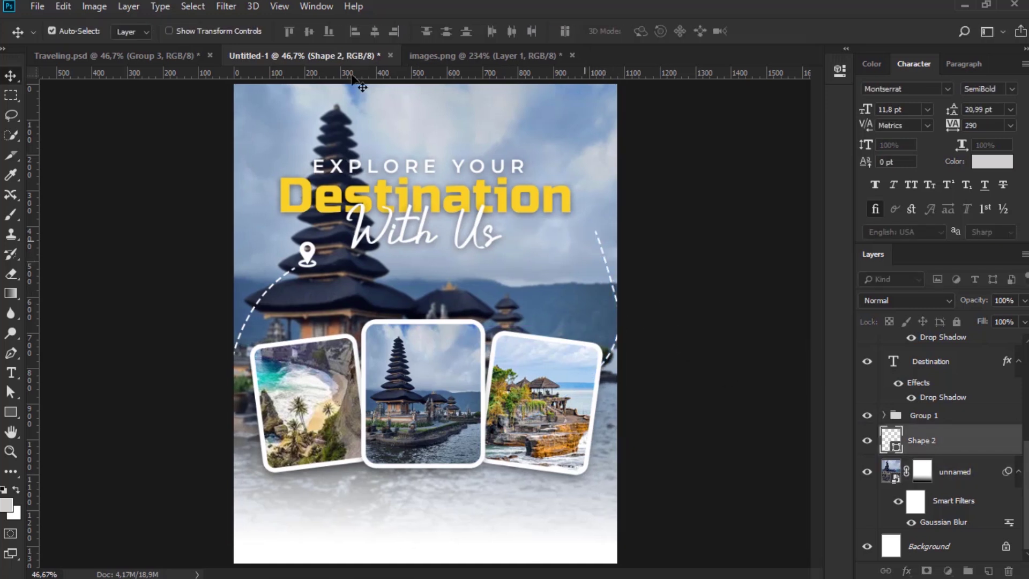
# Step: Copy the airplane shape from Traveling.psd into Untitled-1, place it at the right curve's upper end and scale it down slightly
pyautogui.click(162, 53)
pyautogui.moveTo(590, 322); pyautogui.dragTo(582, 171)
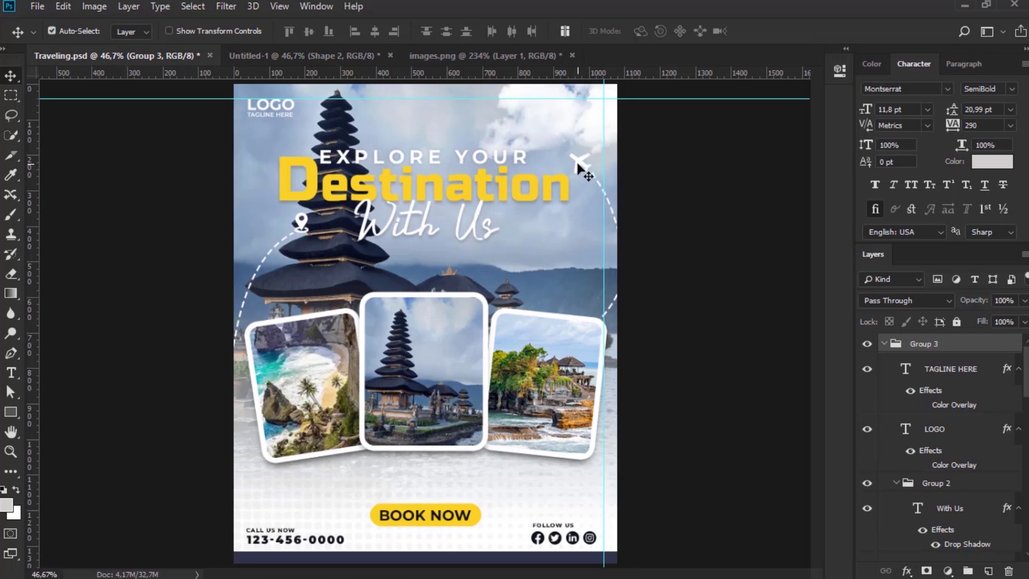
pyautogui.moveTo(934, 548); pyautogui.dragTo(584, 217)
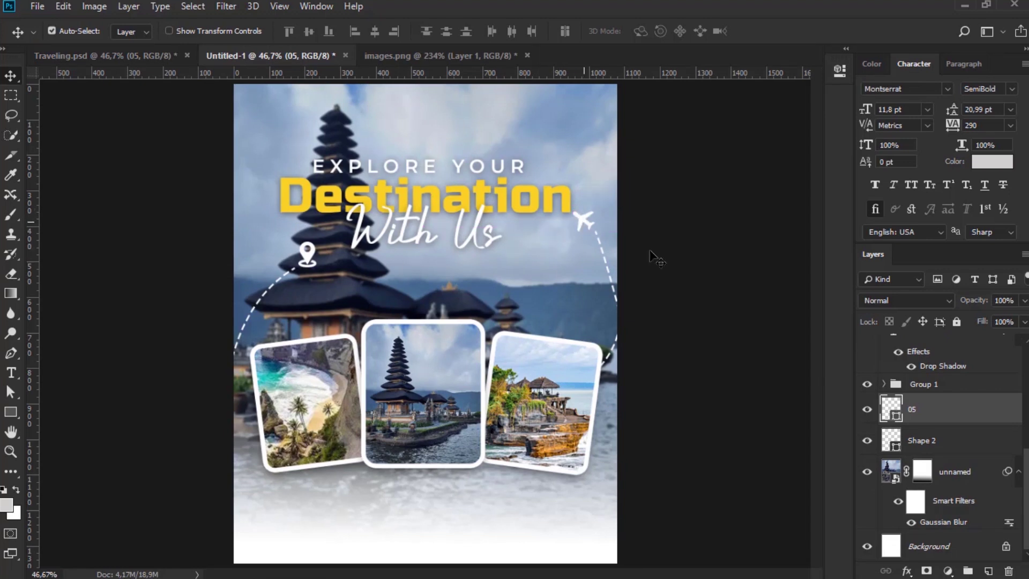
pyautogui.hotkey('ctrl', 't')
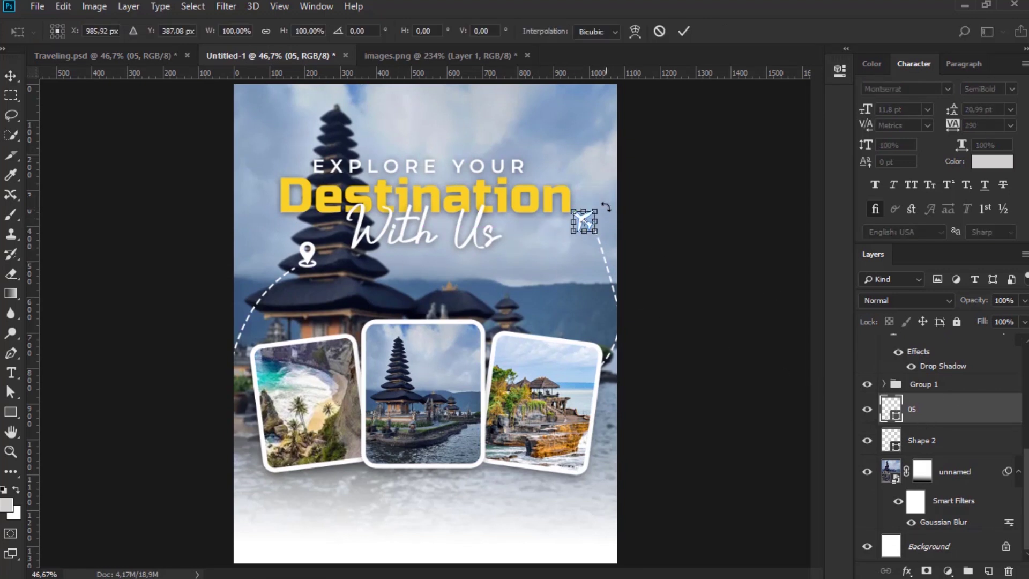
pyautogui.moveTo(600, 211); pyautogui.dragTo(587, 221)
pyautogui.press('Return')
# Step: Move the airplane and the right dashed curve together slightly down and to the right
pyautogui.click(934, 443)
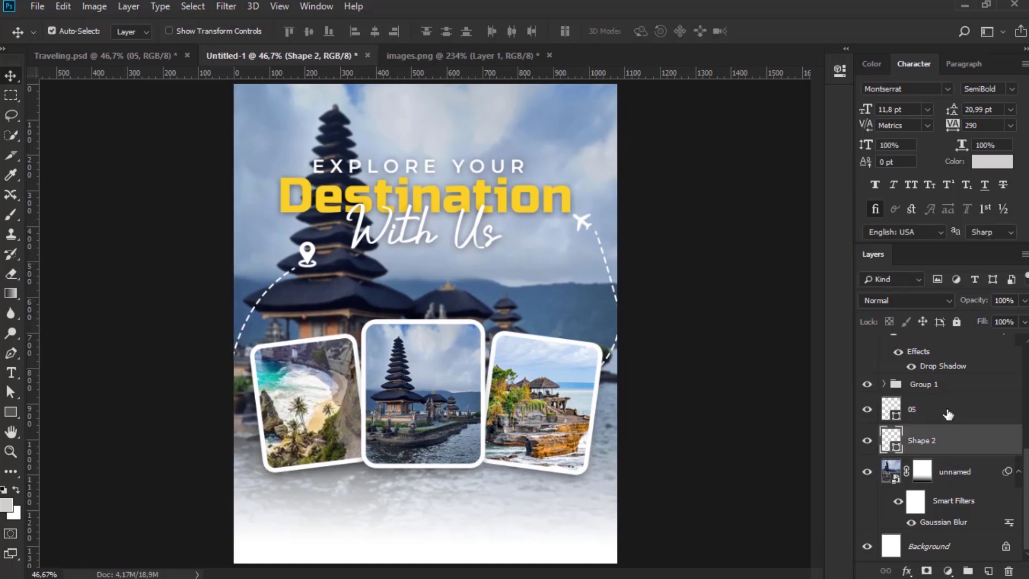
pyautogui.keyDown('shift'); pyautogui.click(947, 414); pyautogui.keyUp('shift')
pyautogui.hotkey('ctrl', 't')
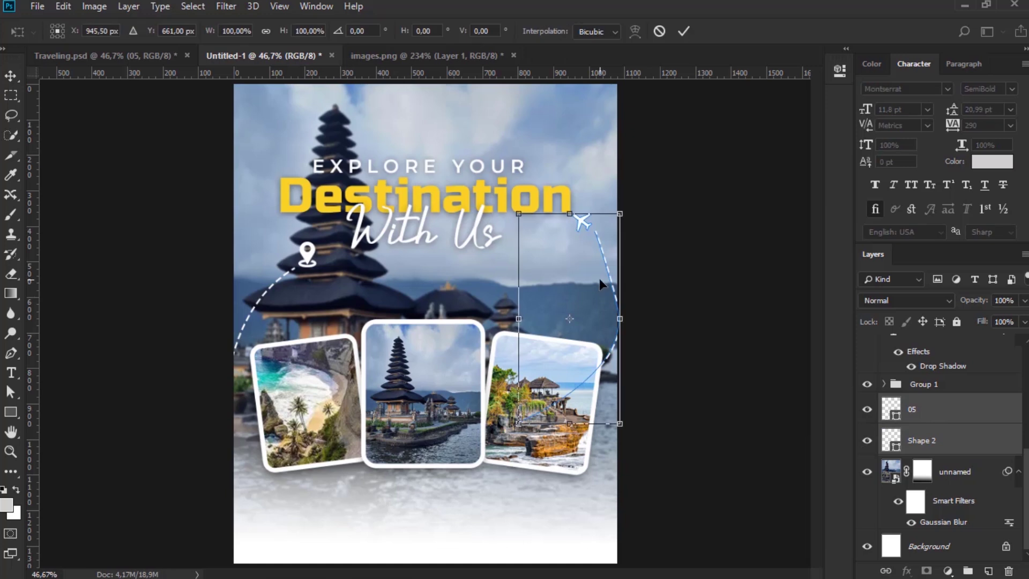
pyautogui.moveTo(599, 278); pyautogui.dragTo(603, 295)
pyautogui.press('Return')
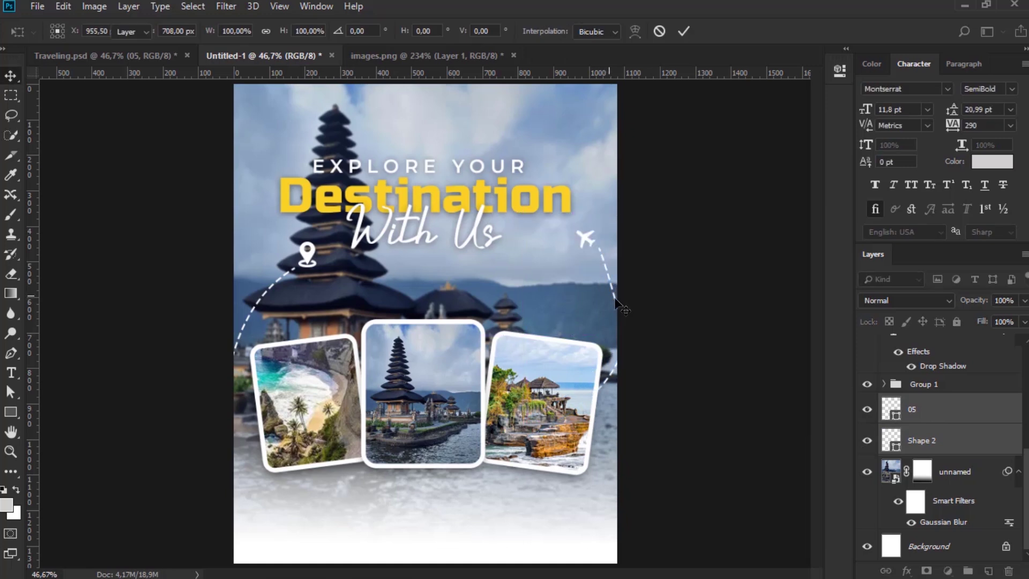
pyautogui.click(718, 288)
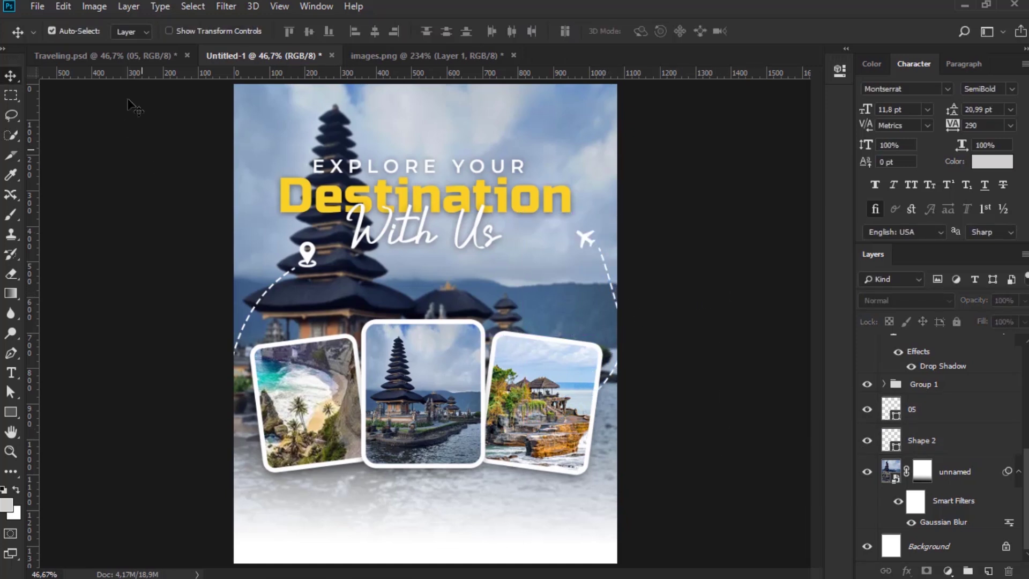
# Step: Draw a 322 x 83 px rectangle centred below the photos, like the button in Traveling.psd, and round its corners to 41,5 px
pyautogui.click(133, 58)
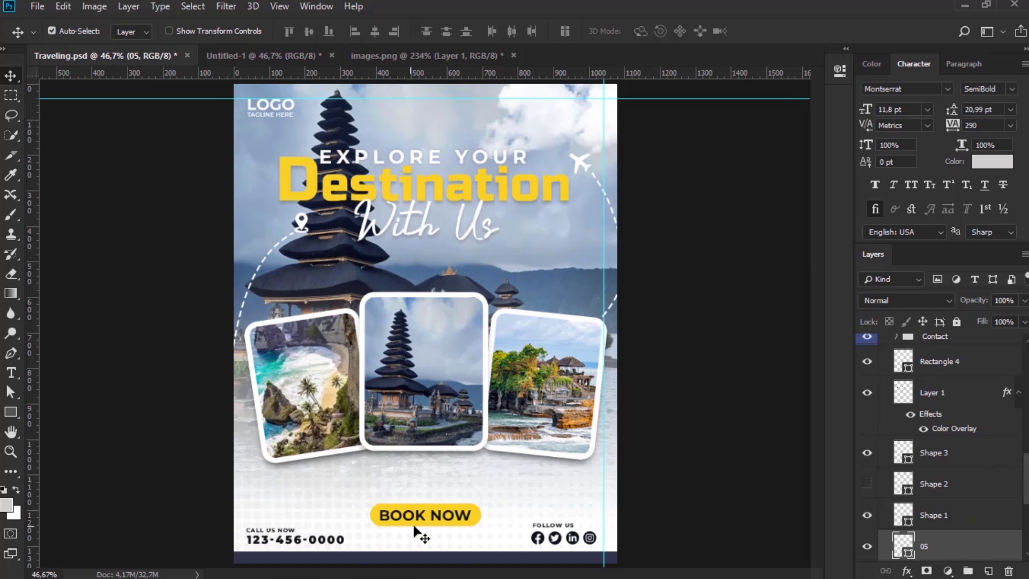
pyautogui.click(209, 56)
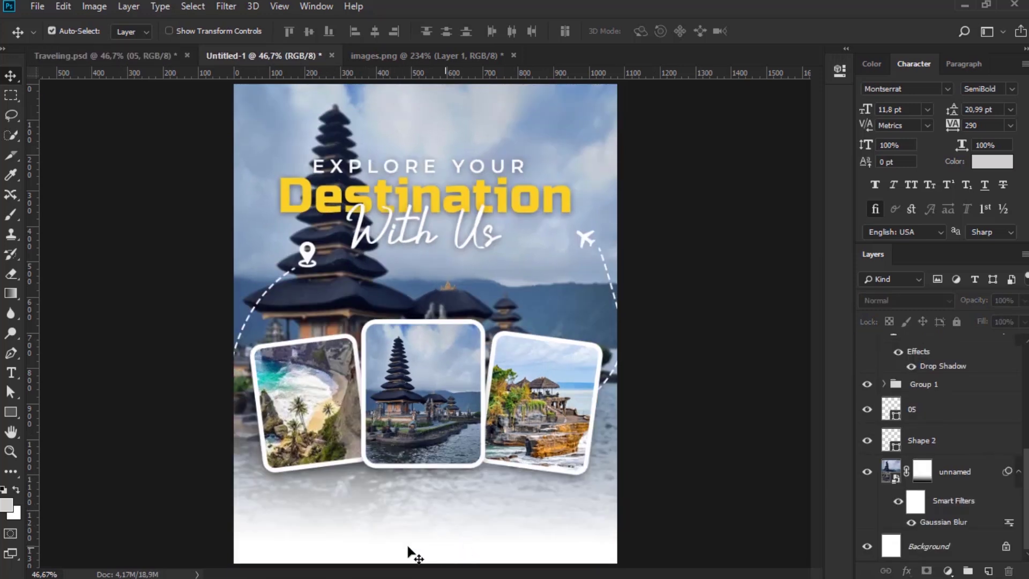
pyautogui.press('u')
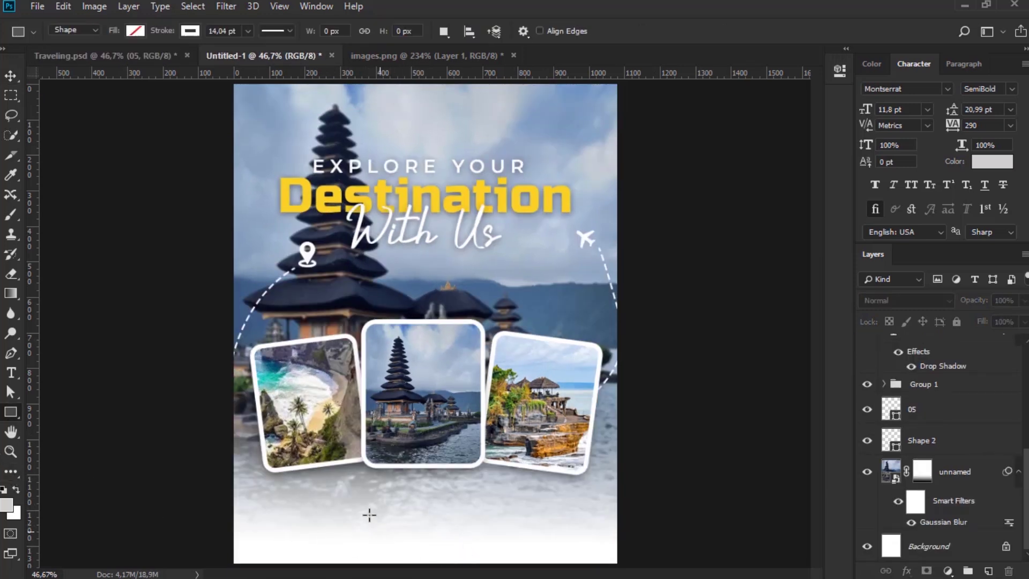
pyautogui.moveTo(369, 515); pyautogui.dragTo(483, 543)
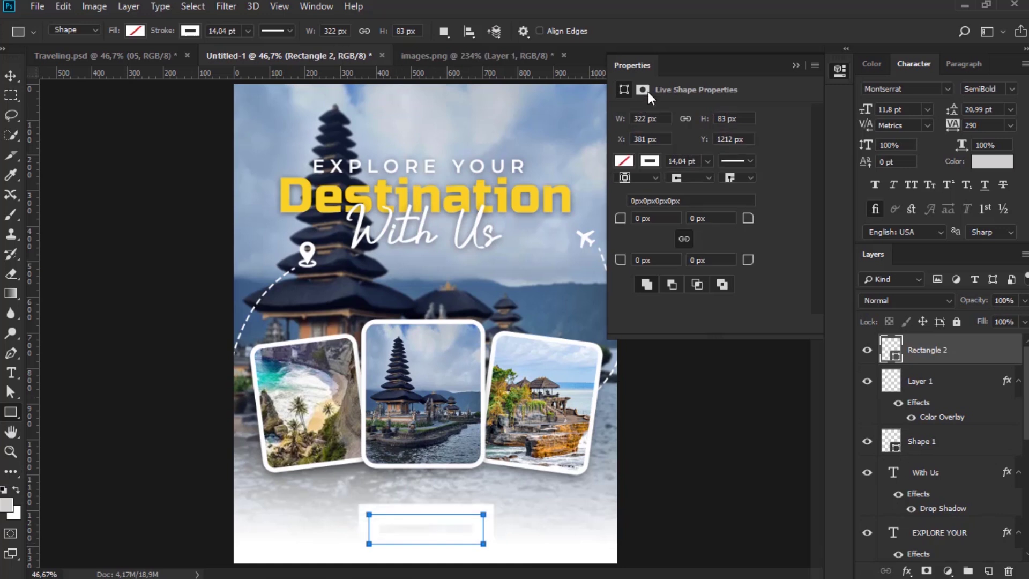
pyautogui.moveTo(620, 224); pyautogui.dragTo(666, 234)
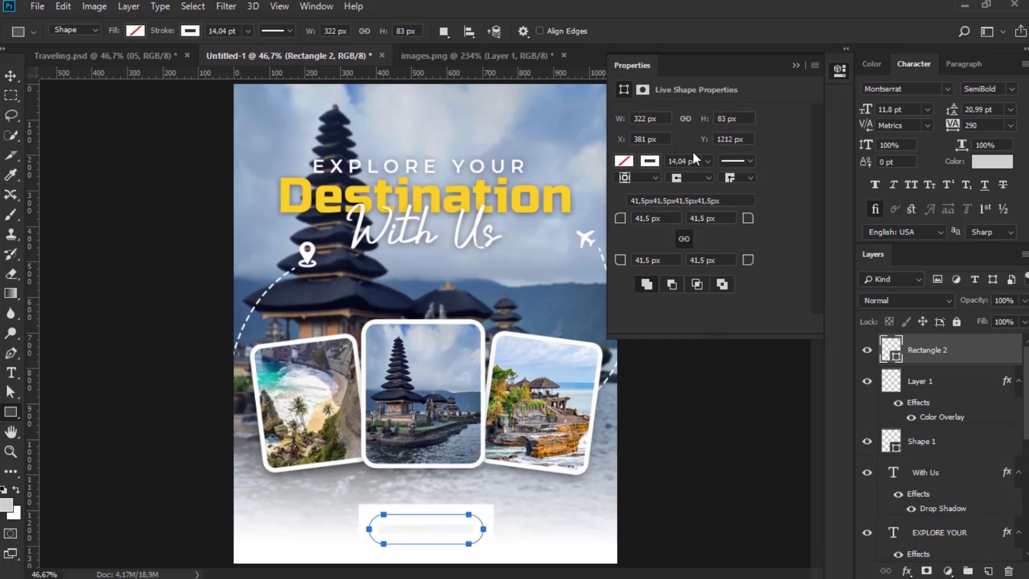
# Step: Fill the rounded button shape with the headline's yellow (f9d123) and remove its stroke
pyautogui.click(632, 162)
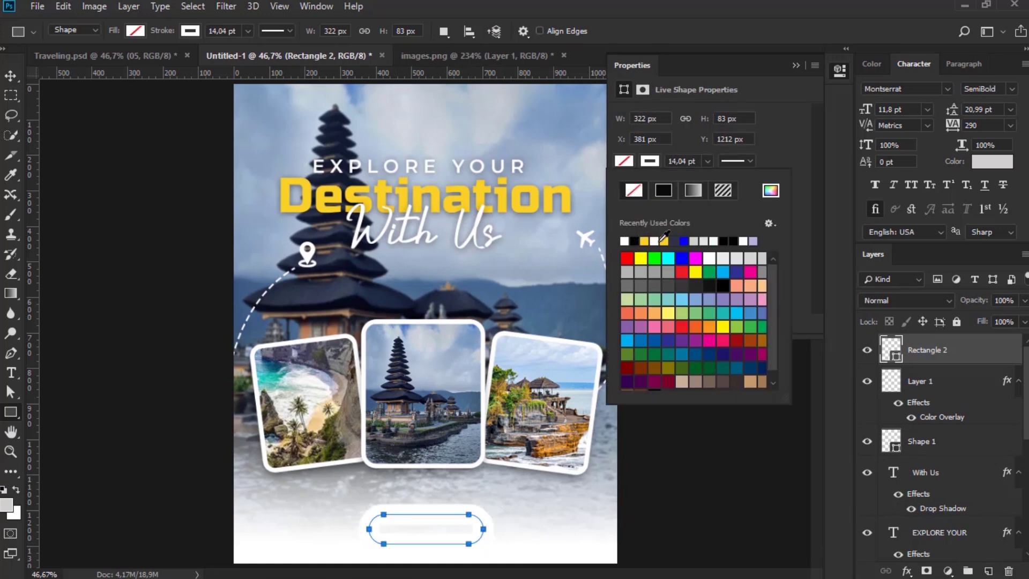
pyautogui.click(770, 191)
pyautogui.click(562, 202)
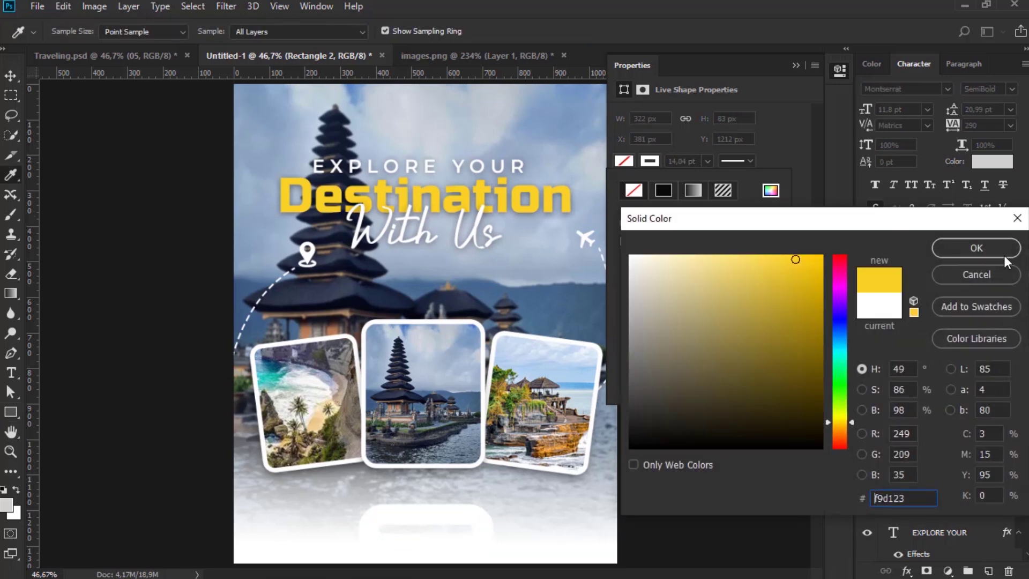
pyautogui.click(1002, 253)
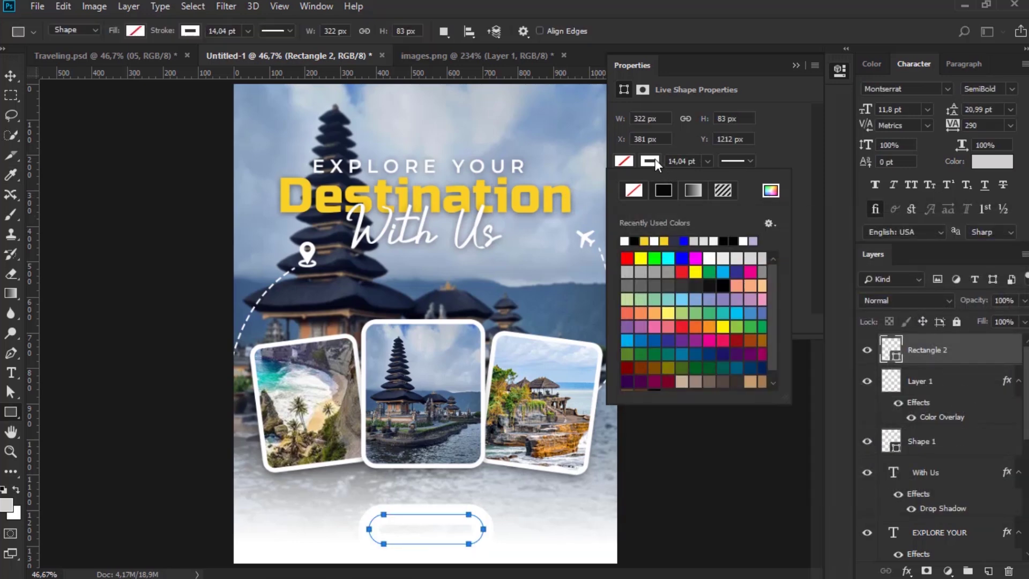
pyautogui.click(637, 190)
pyautogui.click(796, 66)
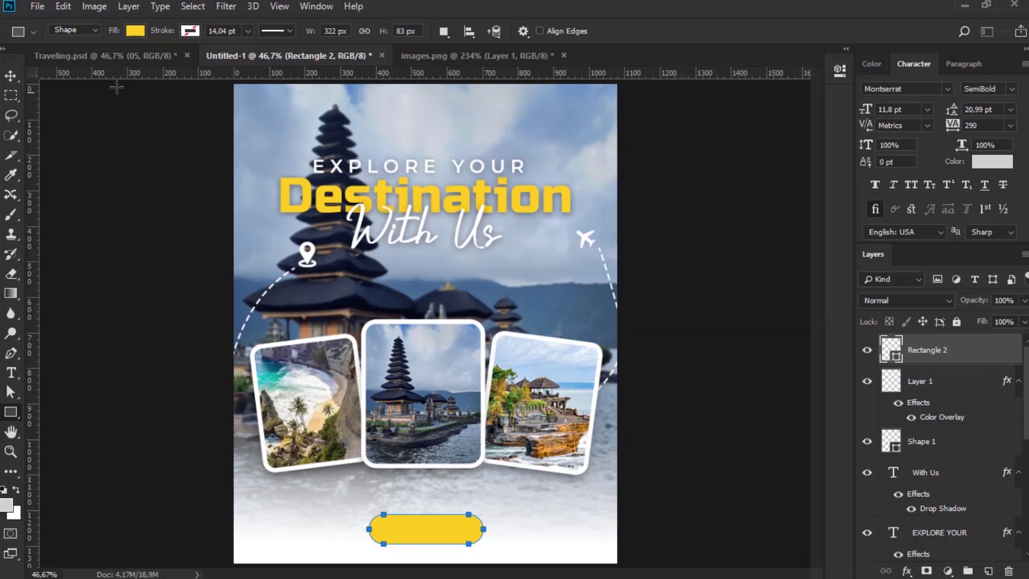
# Step: Move the yellow button slightly up and add the text "Book" centred on it
pyautogui.click(17, 79)
pyautogui.moveTo(450, 532); pyautogui.dragTo(450, 518)
pyautogui.click(10, 373)
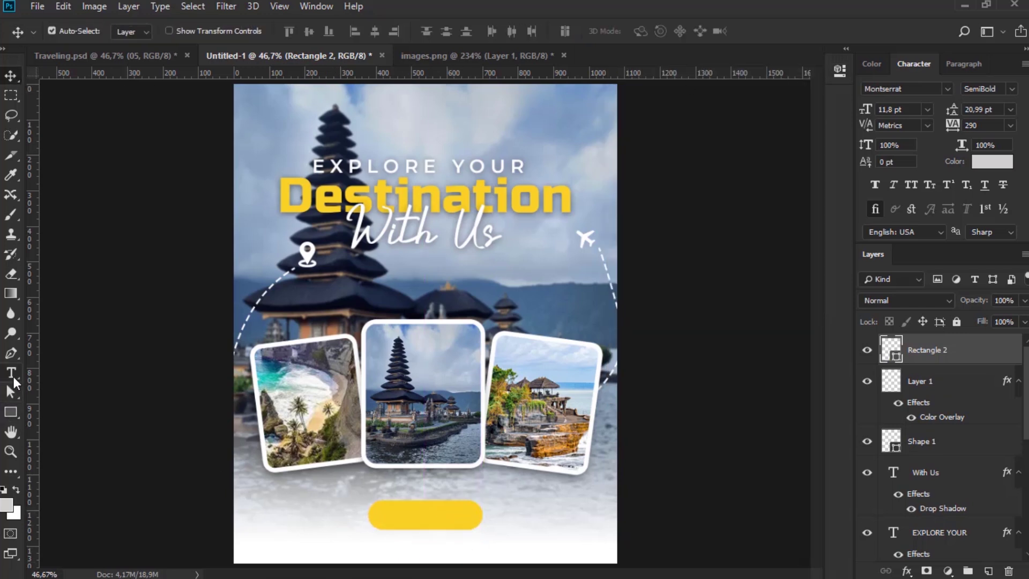
pyautogui.click(284, 498)
pyautogui.write('Book')
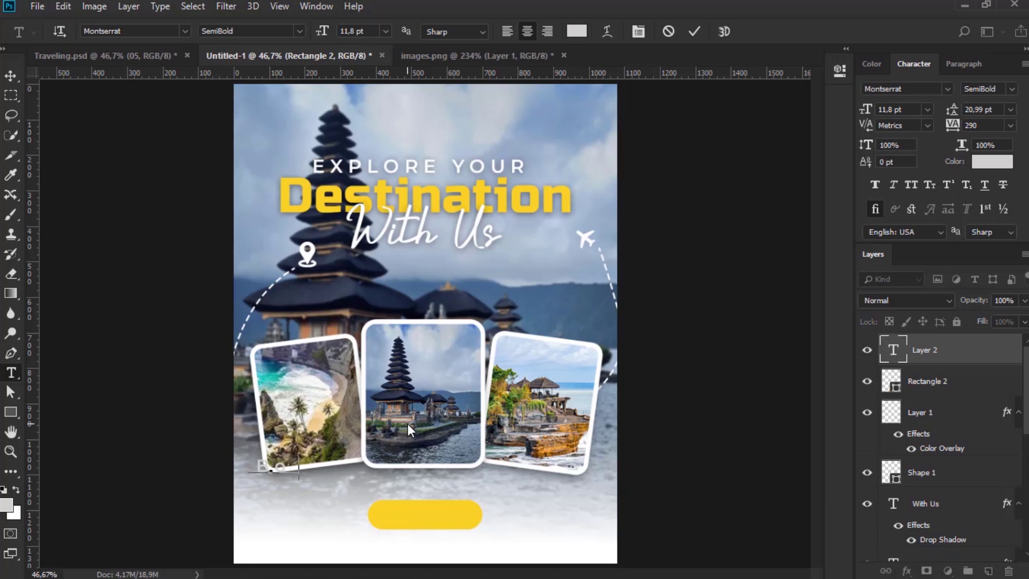
pyautogui.click(10, 77)
pyautogui.moveTo(287, 471); pyautogui.dragTo(443, 522)
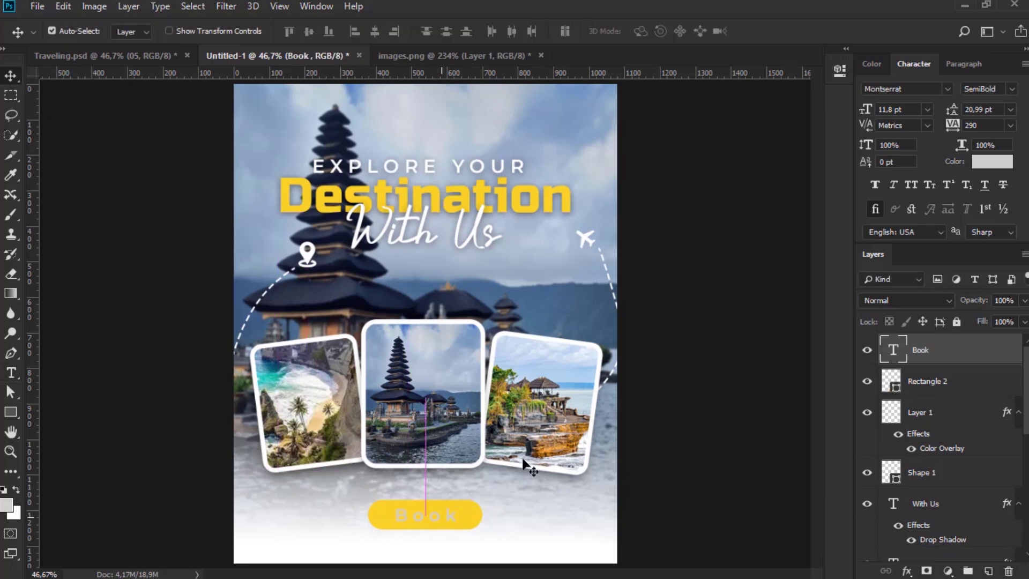
# Step: Set the button text's tracking to 0 and extend the wording to "Book Now"
pyautogui.click(1008, 125)
pyautogui.click(994, 229)
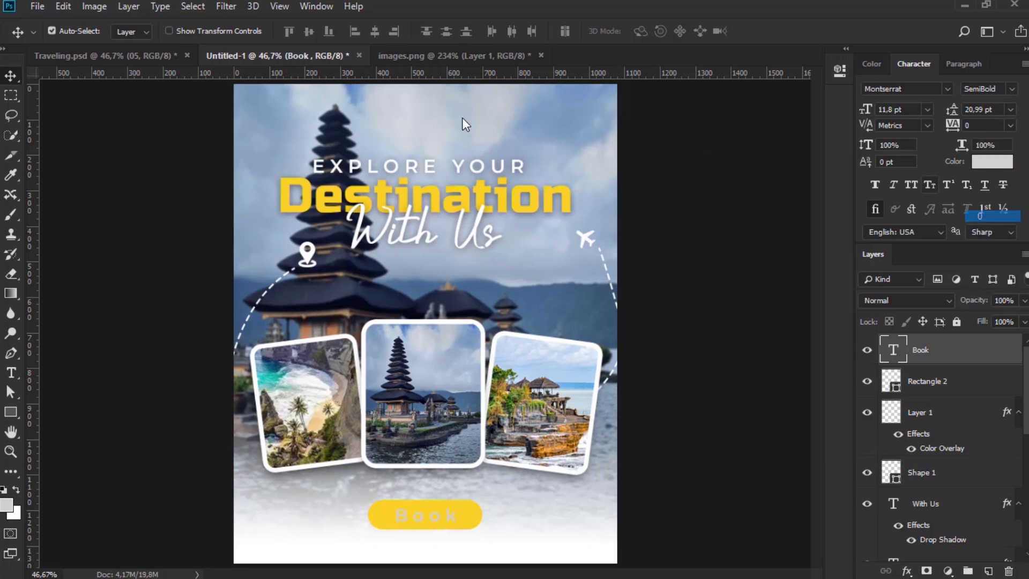
pyautogui.click(94, 55)
pyautogui.click(210, 55)
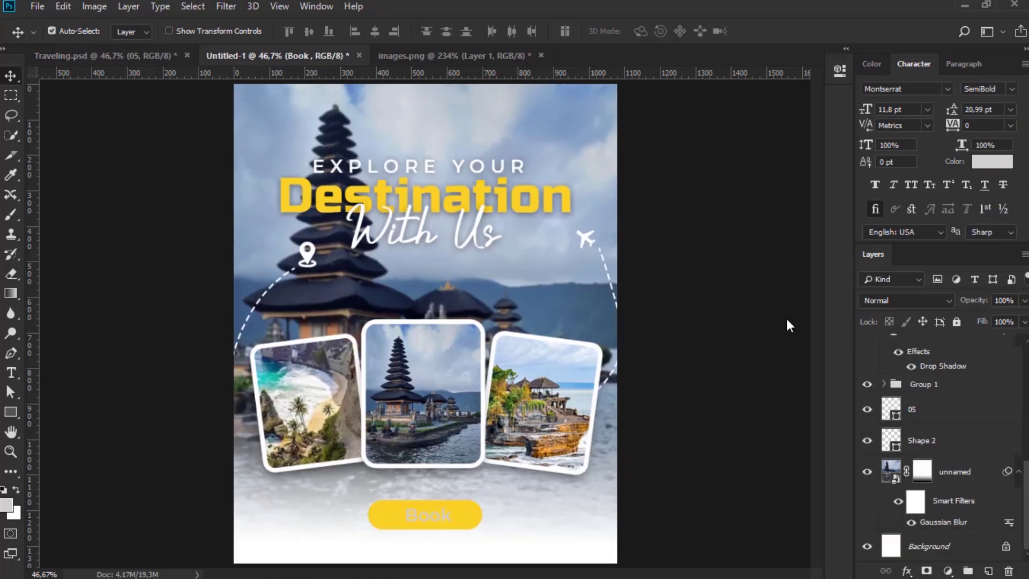
pyautogui.doubleClick(905, 349)
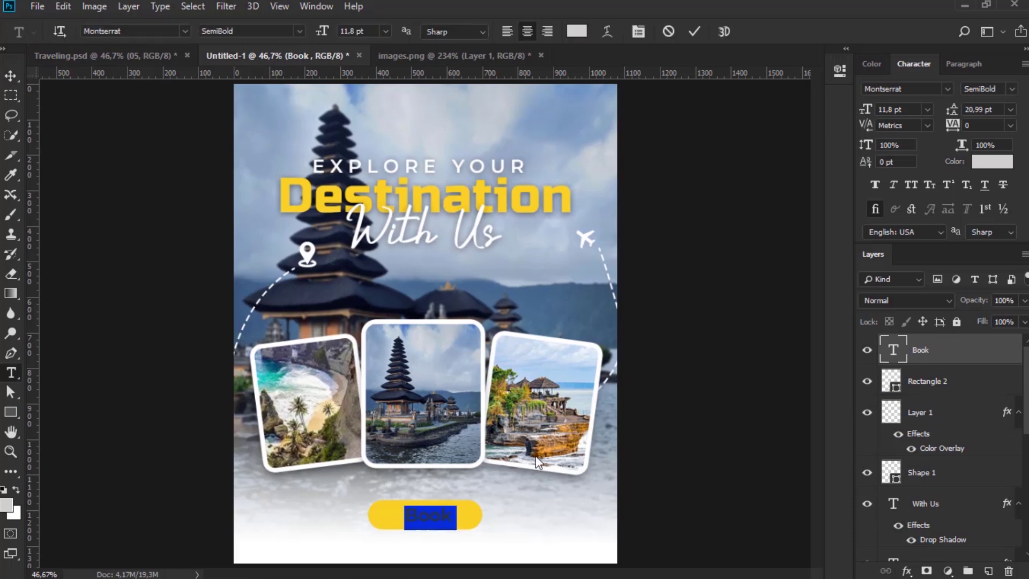
pyautogui.click(459, 514)
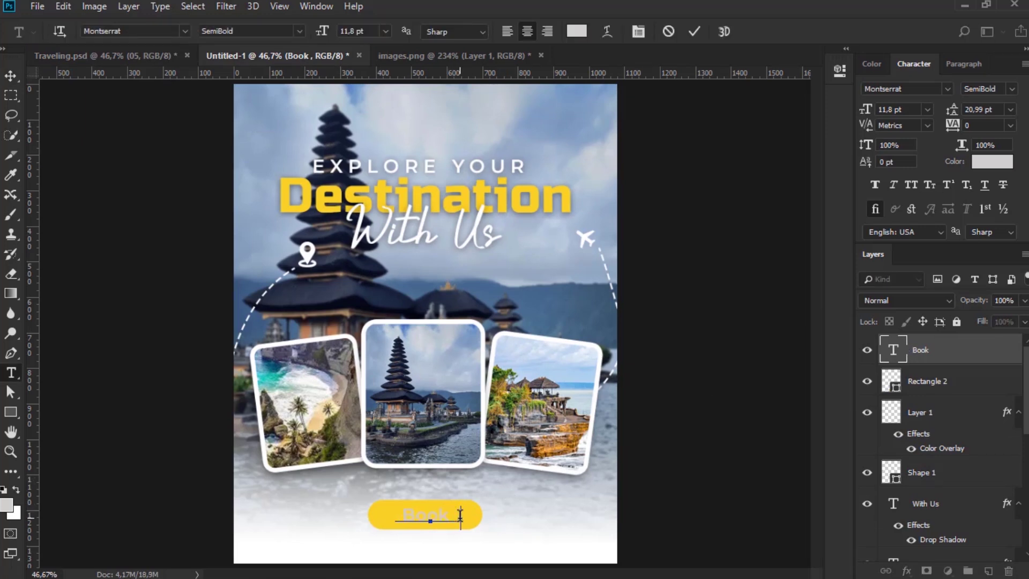
pyautogui.click(10, 76)
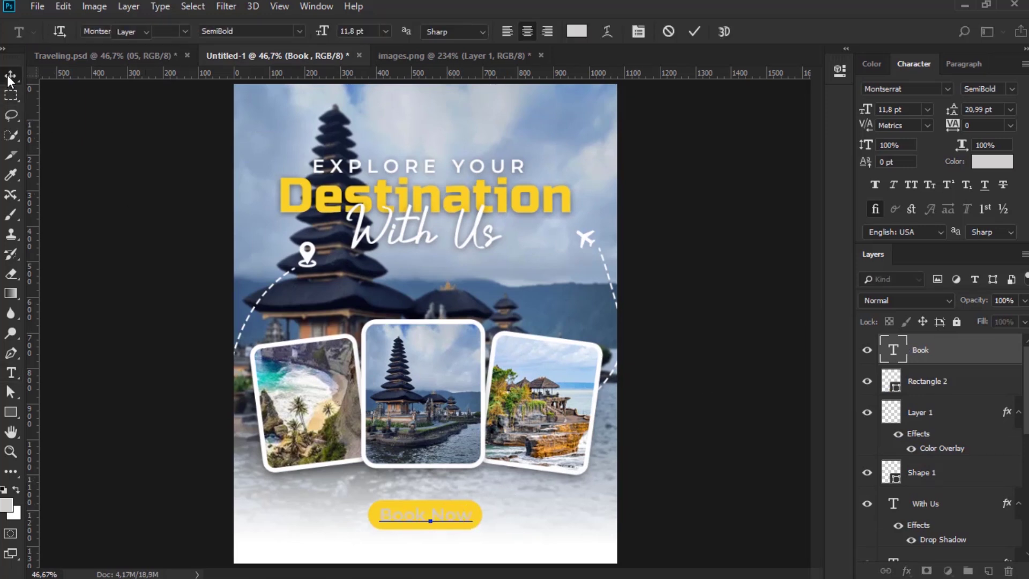
# Step: Compare the button with the one in Traveling.psd and colour the "Book Now" text dark grey (262626)
pyautogui.click(153, 55)
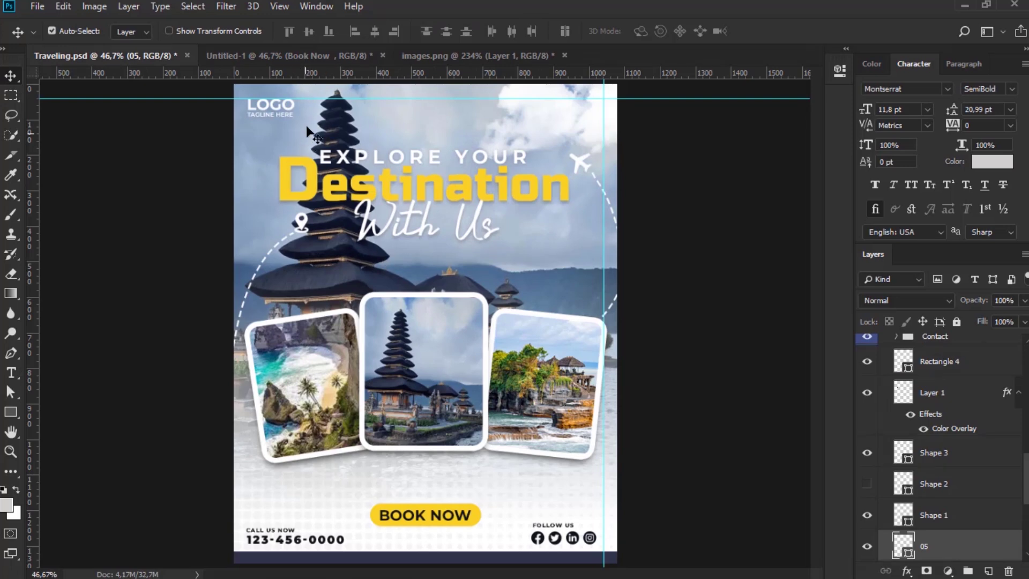
pyautogui.click(301, 57)
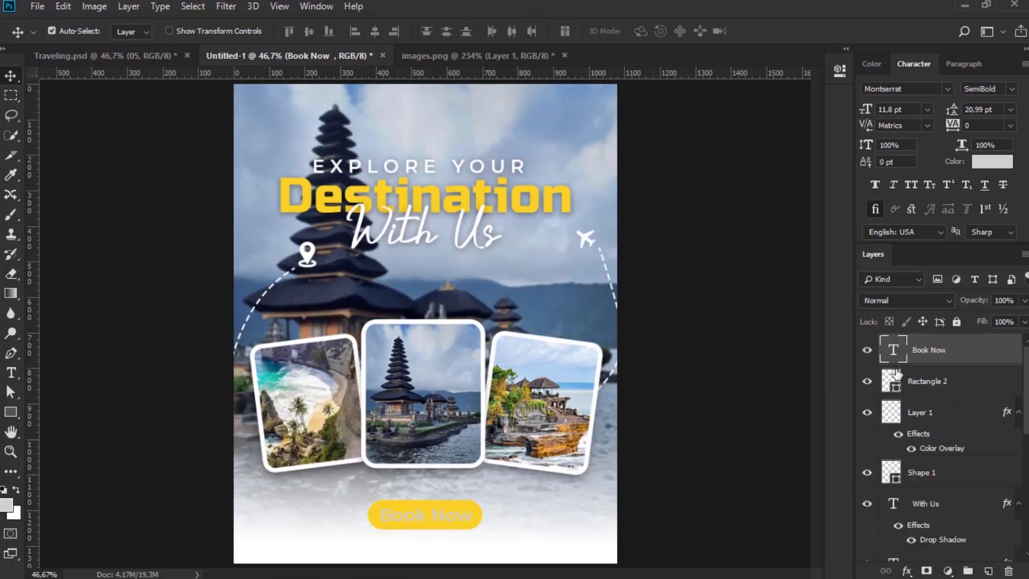
pyautogui.doubleClick(894, 349)
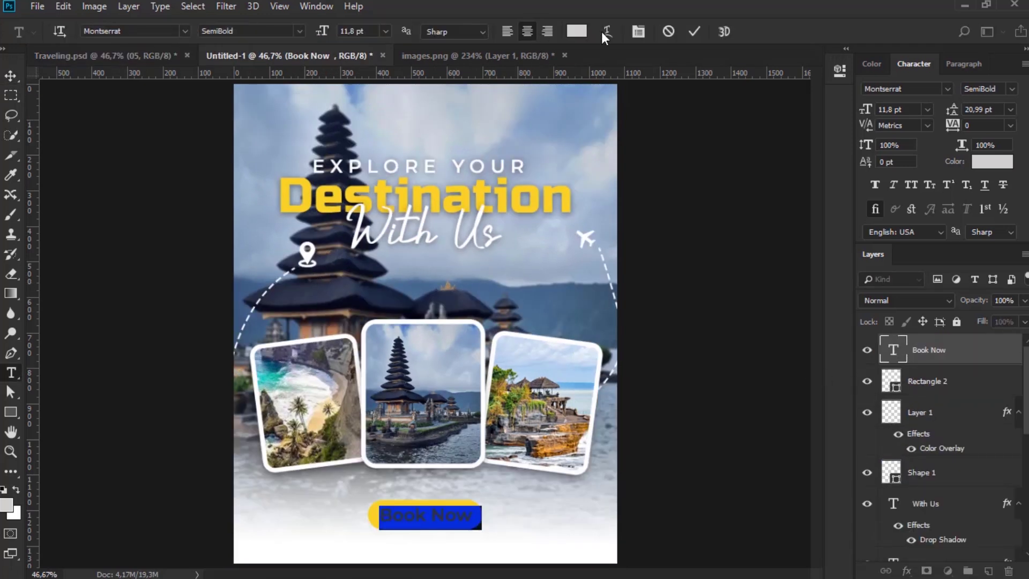
pyautogui.click(583, 33)
pyautogui.moveTo(632, 398); pyautogui.dragTo(617, 421)
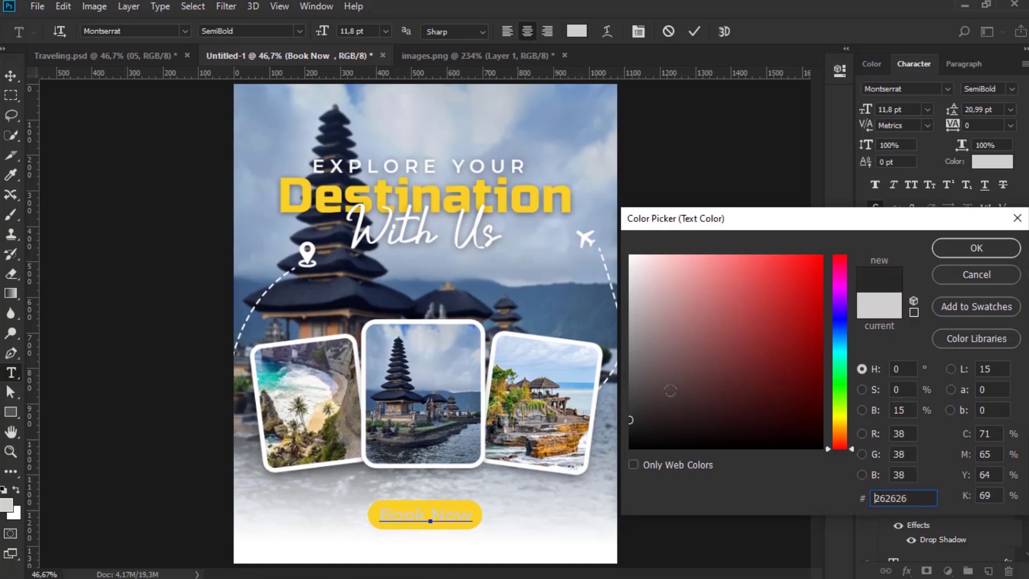
pyautogui.click(956, 255)
pyautogui.click(12, 77)
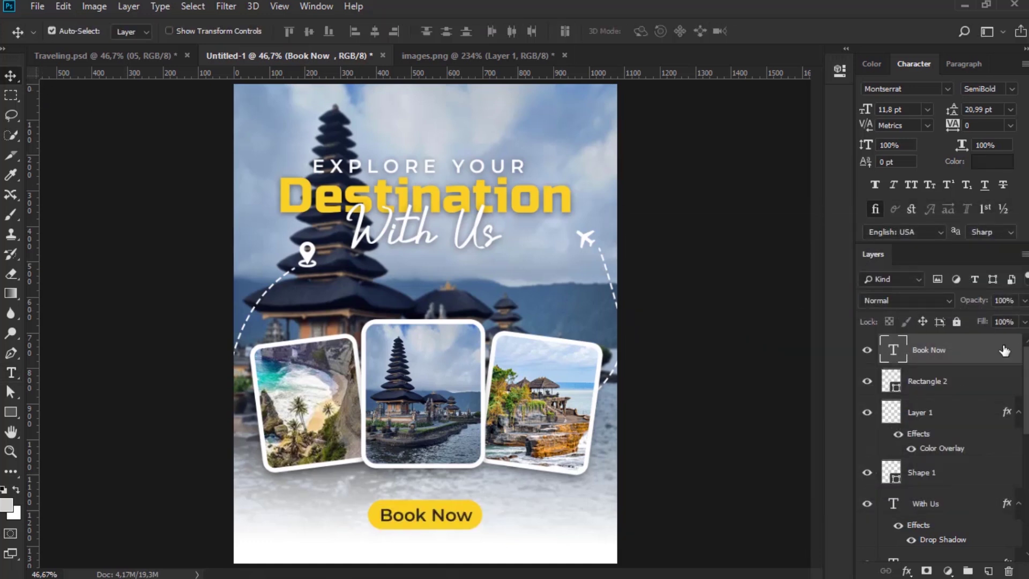
# Step: Scale the "Book Now" text and its yellow button together to about 79% and centre them horizontally on the canvas
pyautogui.keyDown('shift'); pyautogui.click(937, 397); pyautogui.keyUp('shift')
pyautogui.hotkey('ctrl', 't')
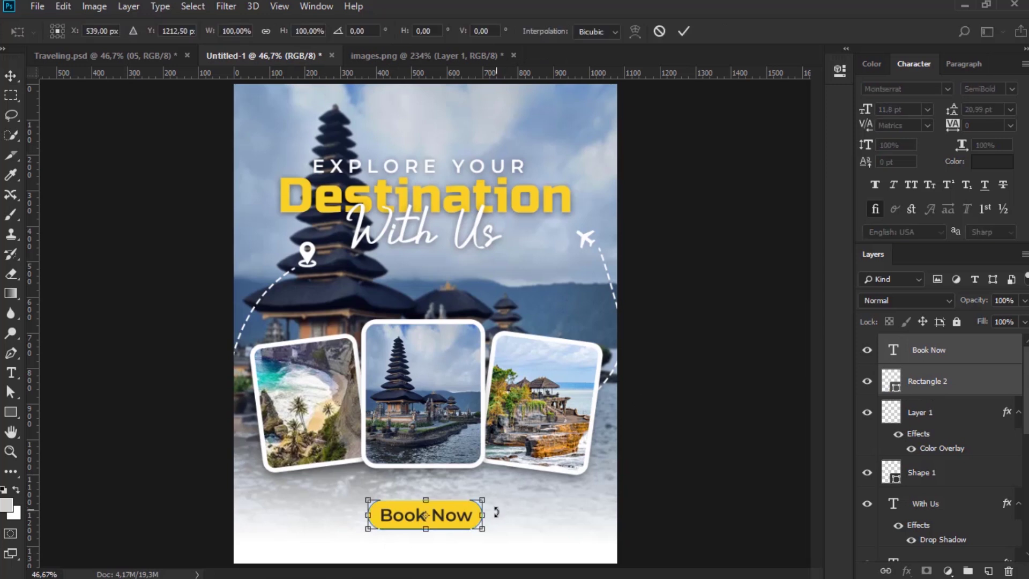
pyautogui.moveTo(484, 527); pyautogui.dragTo(459, 524)
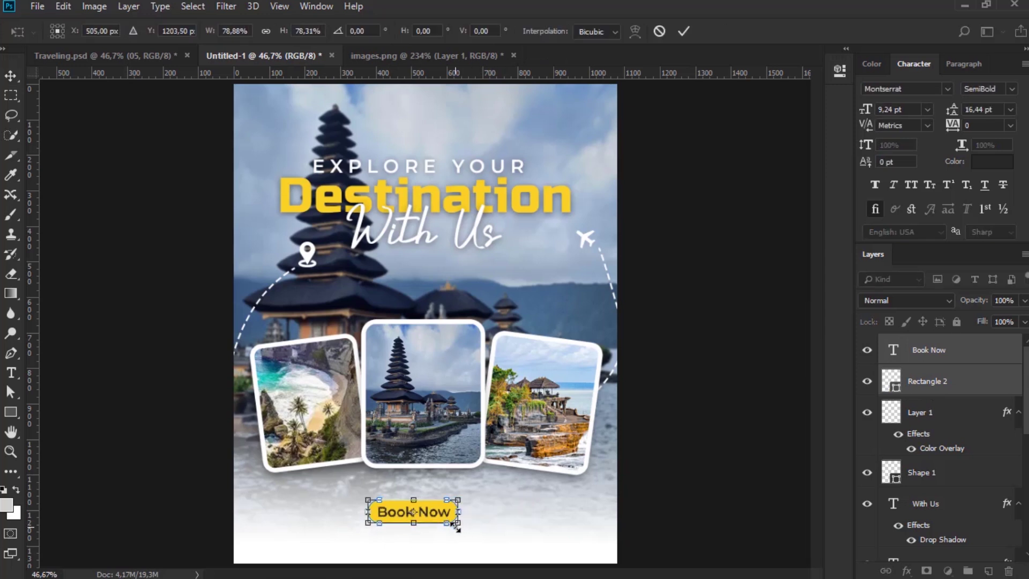
pyautogui.press('Return')
pyautogui.hotkey('ctrl', 'a')
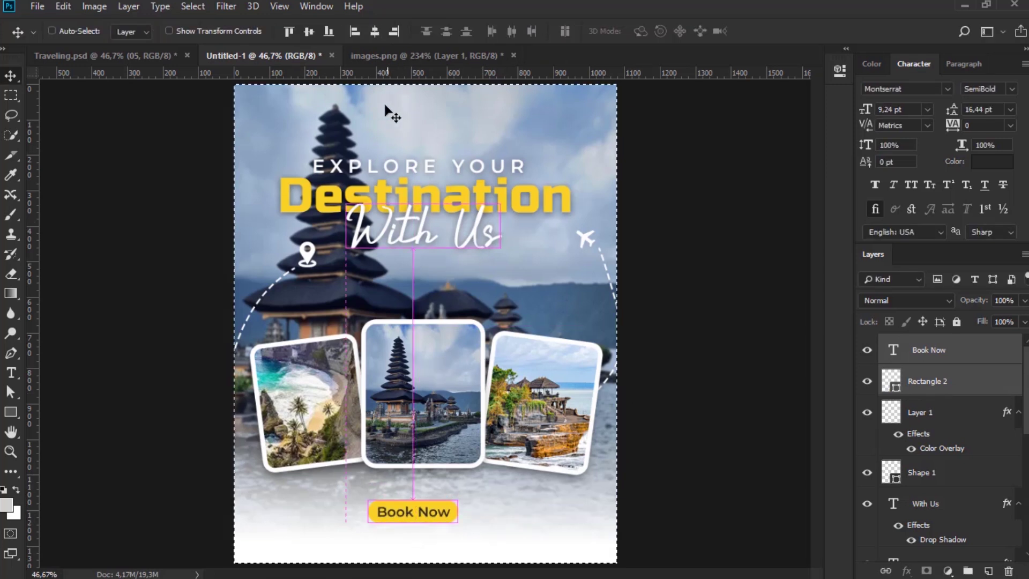
pyautogui.click(375, 32)
pyautogui.hotkey('ctrl', 'd')
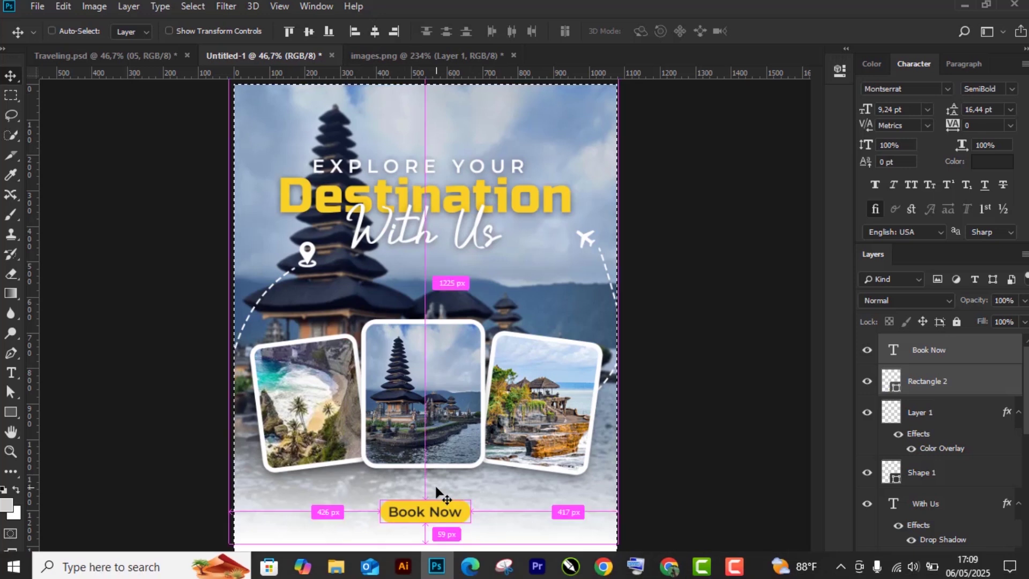
# Step: Copy the Contact group from Traveling.psd into Untitled-1 and place it in the poster's lower-left corner
pyautogui.click(154, 51)
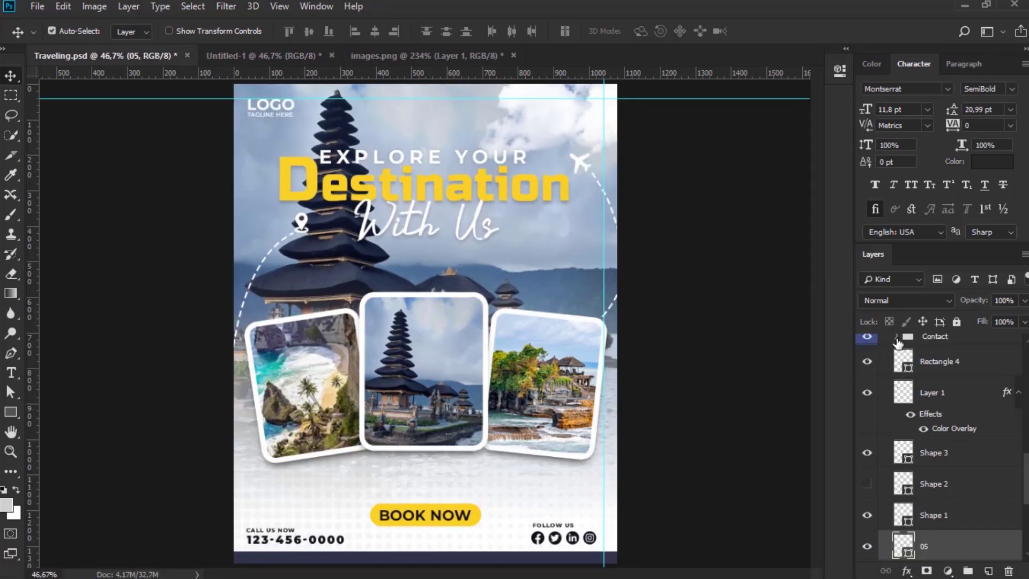
pyautogui.click(282, 545)
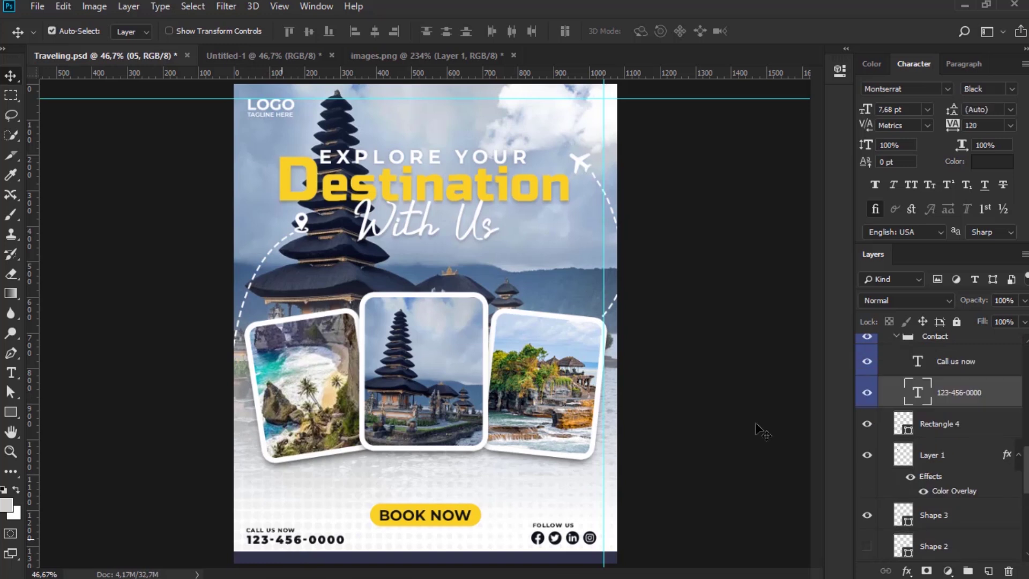
pyautogui.click(906, 342)
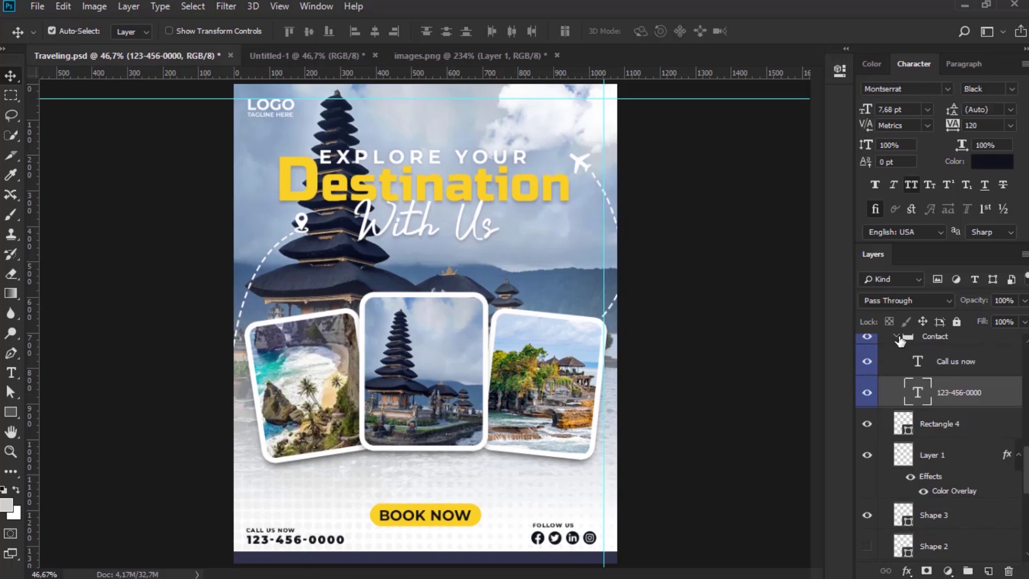
pyautogui.moveTo(914, 343); pyautogui.dragTo(319, 555)
pyautogui.hotkey('ctrl', 't')
pyautogui.press('Return')
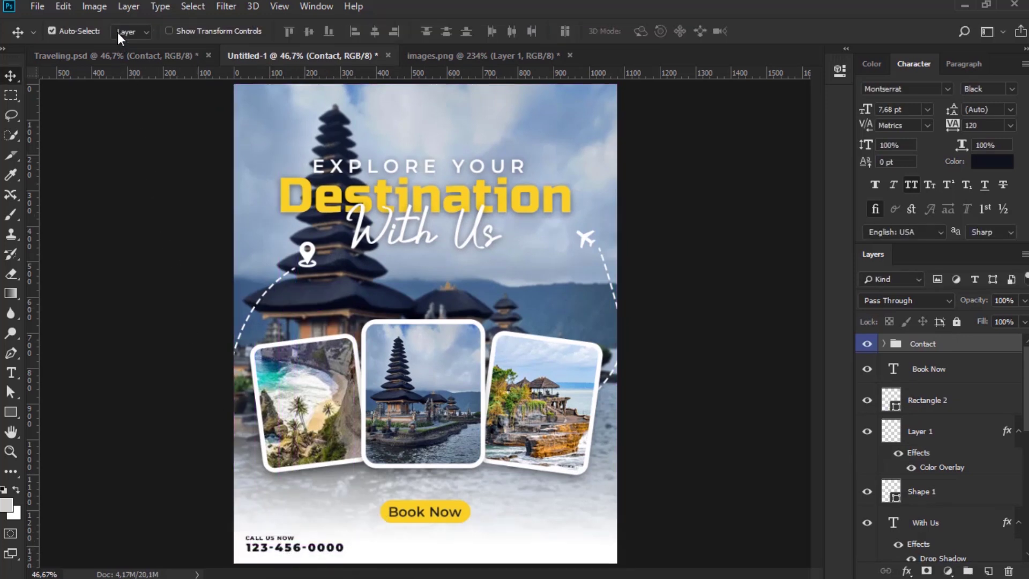
# Step: Copy the Follow Us group with the social icons from Traveling.psd into Untitled-1 and place it in the poster's lower-right corner
pyautogui.click(123, 55)
pyautogui.scroll(-5, 921, 440)
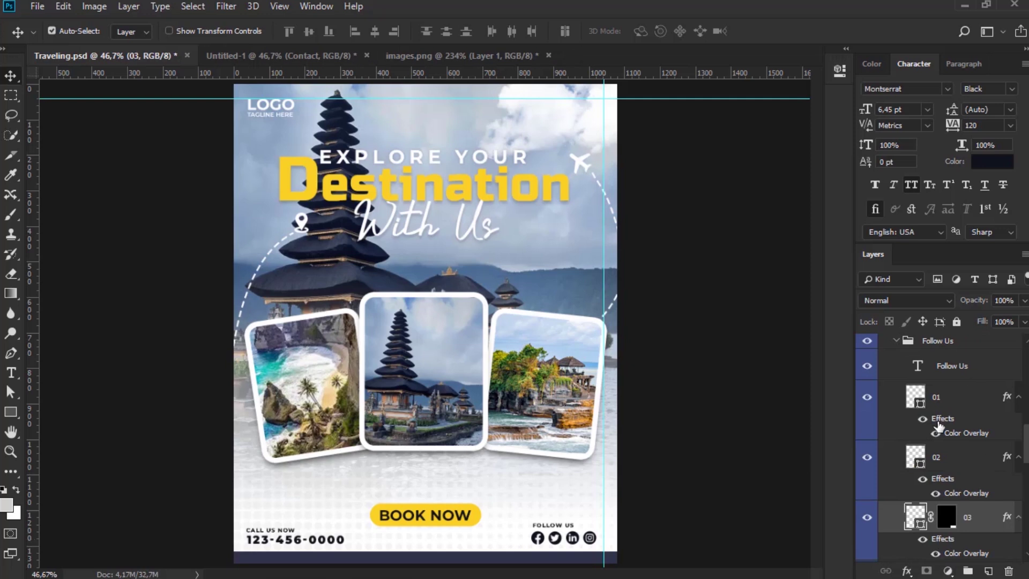
pyautogui.click(897, 341)
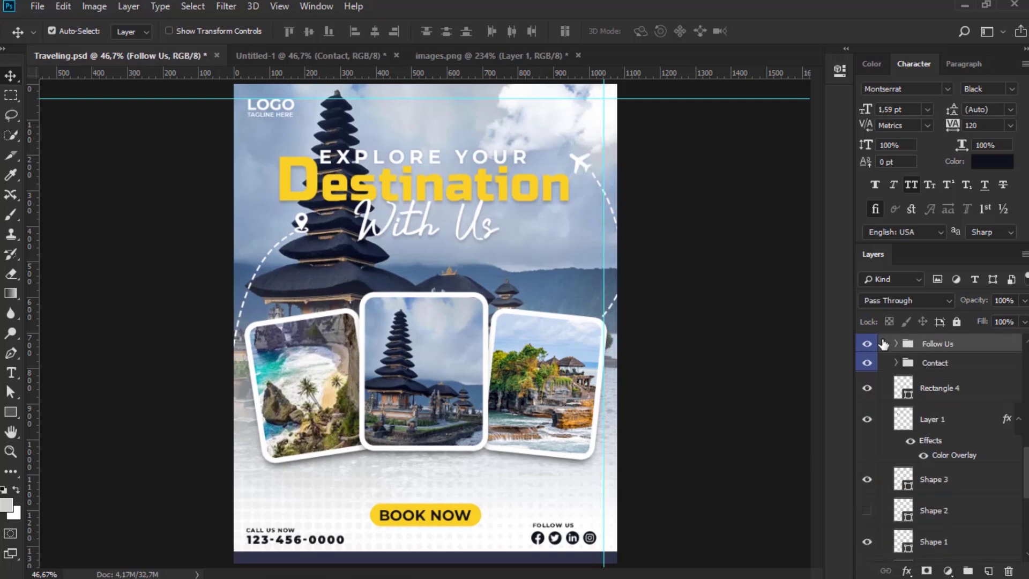
pyautogui.moveTo(884, 344); pyautogui.dragTo(589, 545)
pyautogui.hotkey('ctrl', 't')
pyautogui.press('Return')
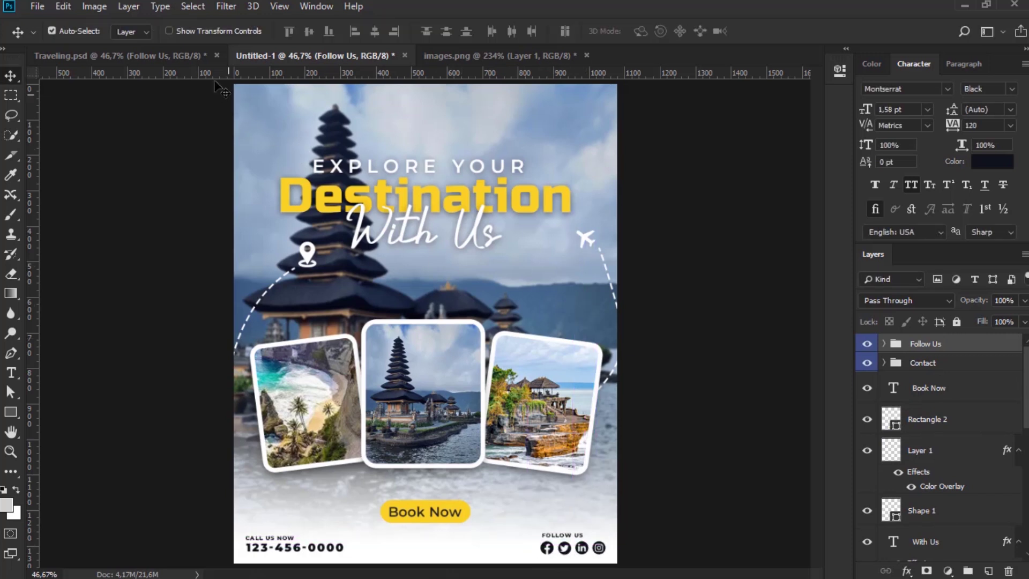
# Step: Copy the LOGO and TAGLINE HERE text layers from Traveling.psd into Untitled-1 and place them in the poster's upper-left corner
pyautogui.click(181, 58)
pyautogui.scroll(5, 944, 428)
pyautogui.click(984, 370)
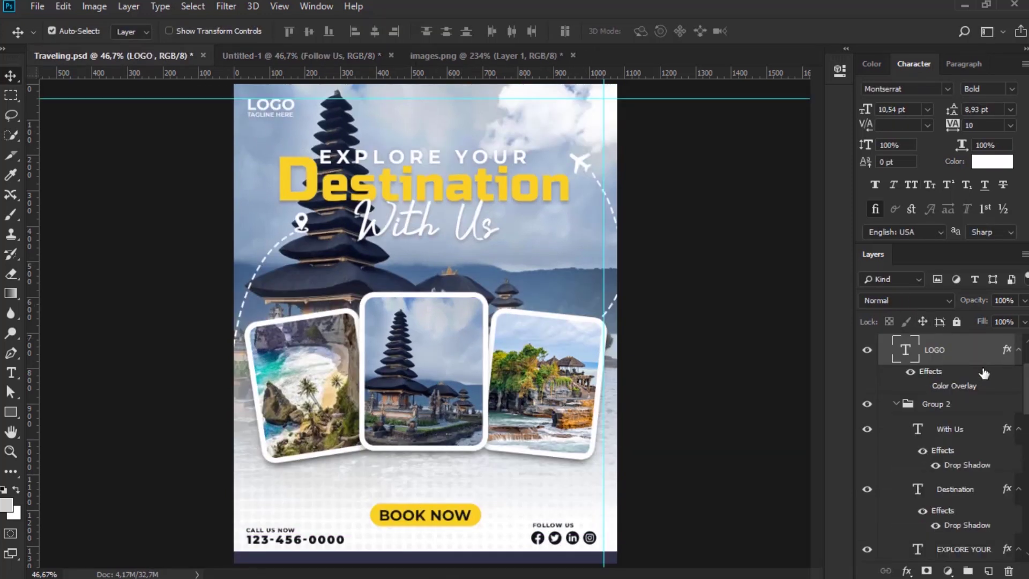
pyautogui.scroll(1, 942, 391)
pyautogui.scroll(1, 954, 378)
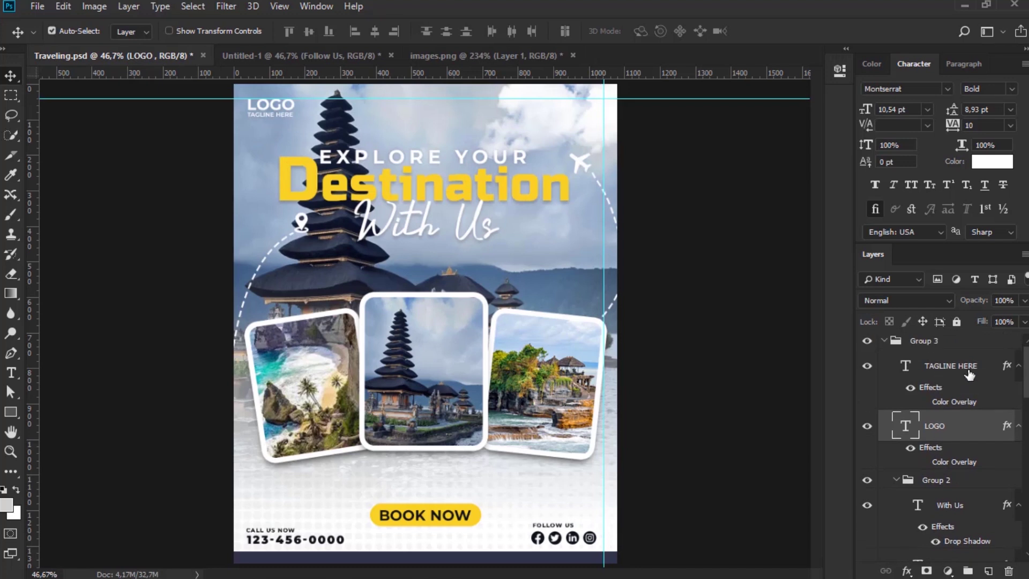
pyautogui.click(885, 341)
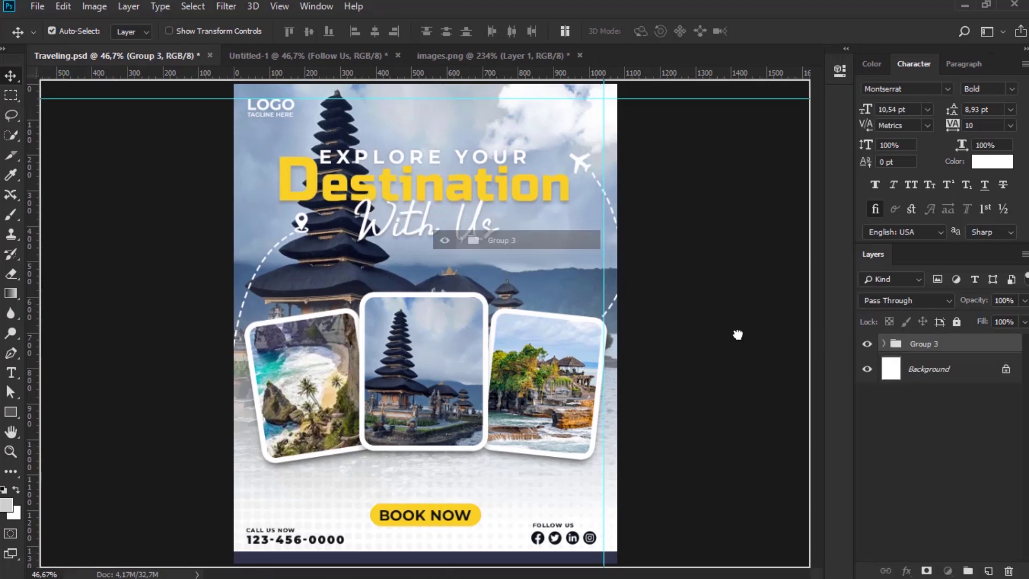
pyautogui.click(252, 112)
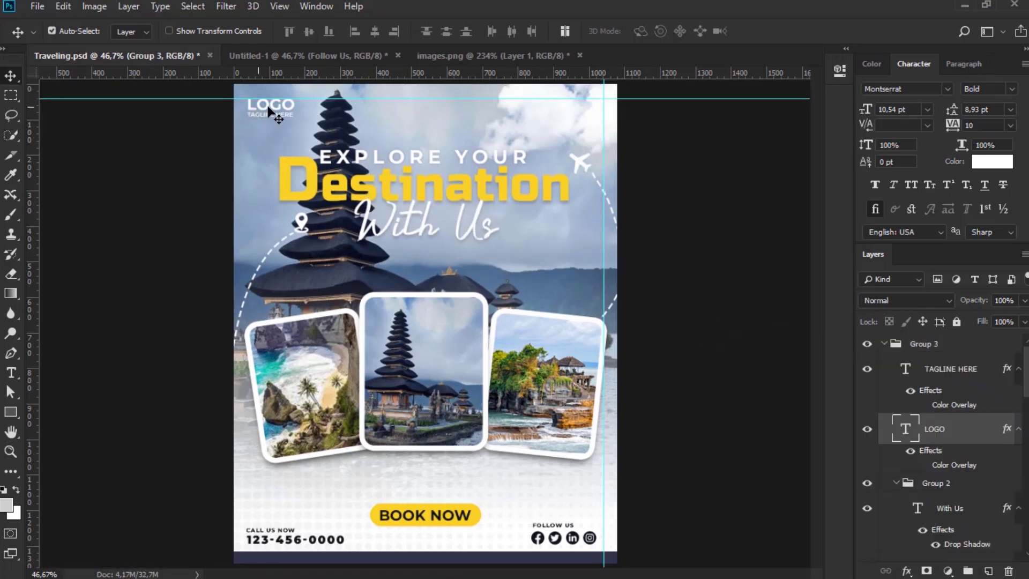
pyautogui.keyDown('shift'); pyautogui.click(932, 375); pyautogui.keyUp('shift')
pyautogui.moveTo(932, 375); pyautogui.dragTo(283, 110)
pyautogui.hotkey('ctrl', 't')
pyautogui.press('Return')
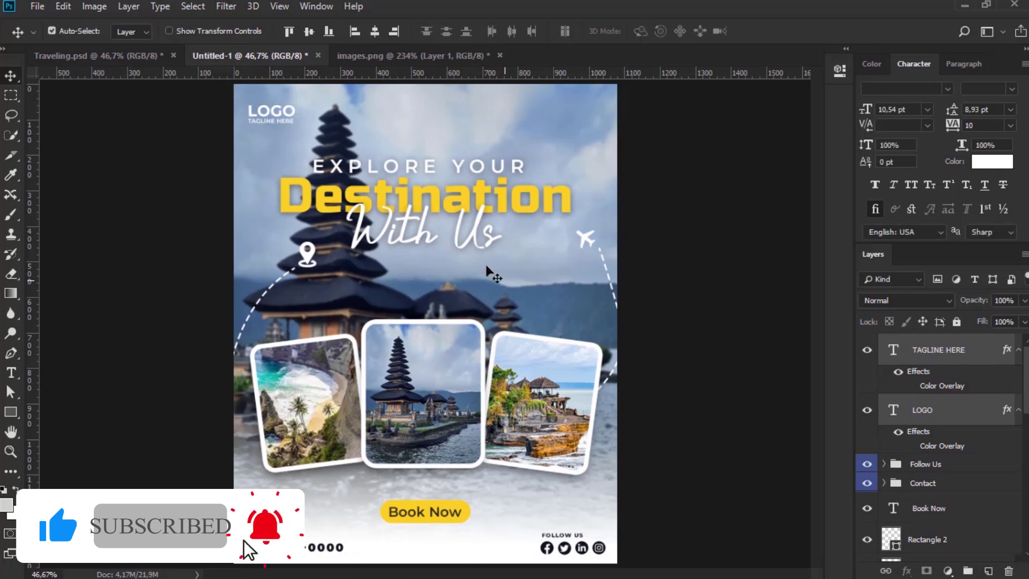